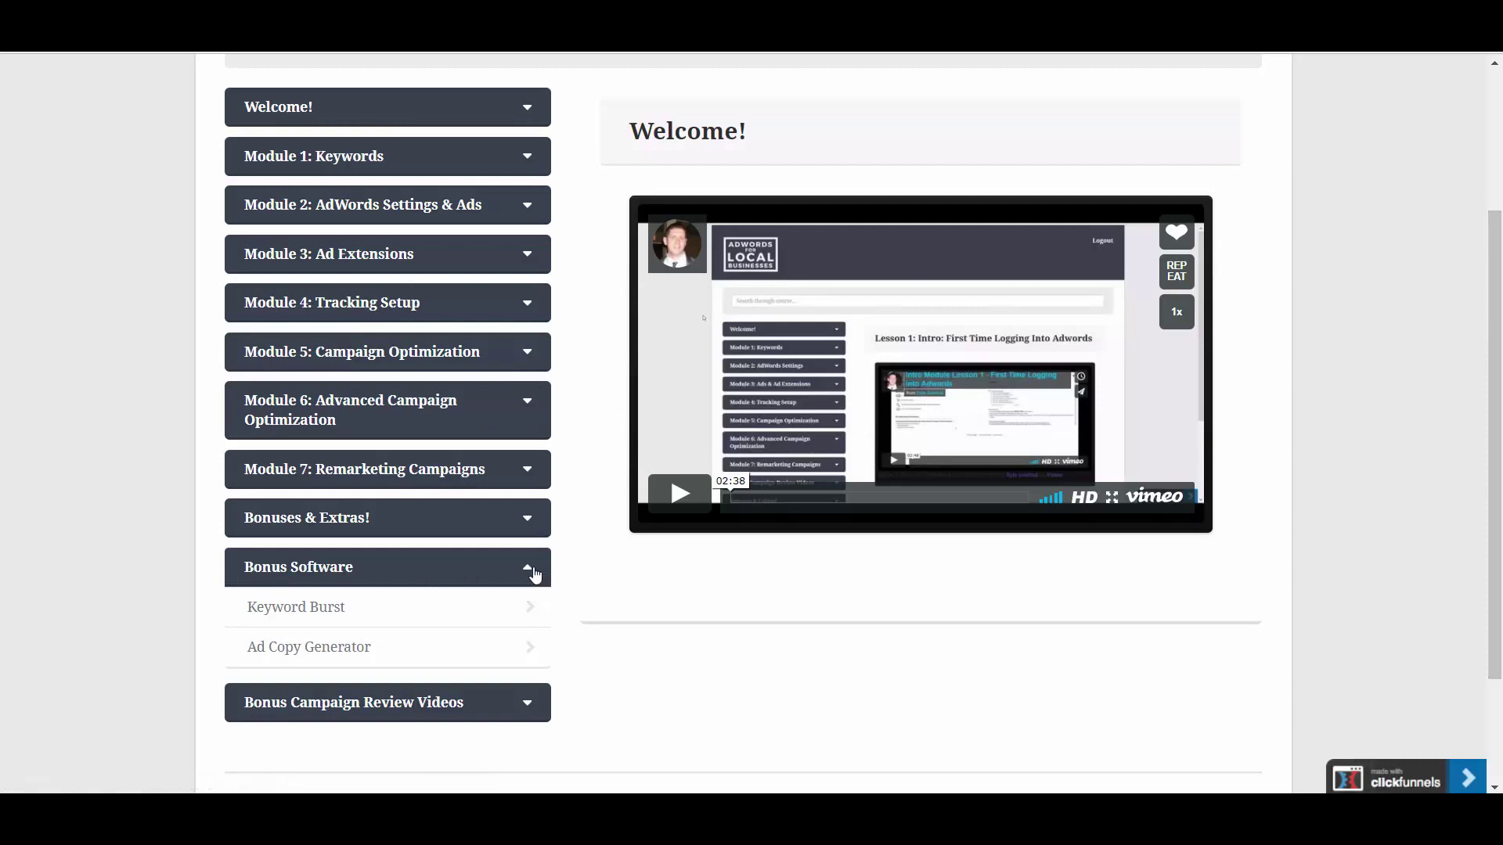
Step: Open the Keyword Burst tool from the Bonus Software section of the course
left_click(514, 572)
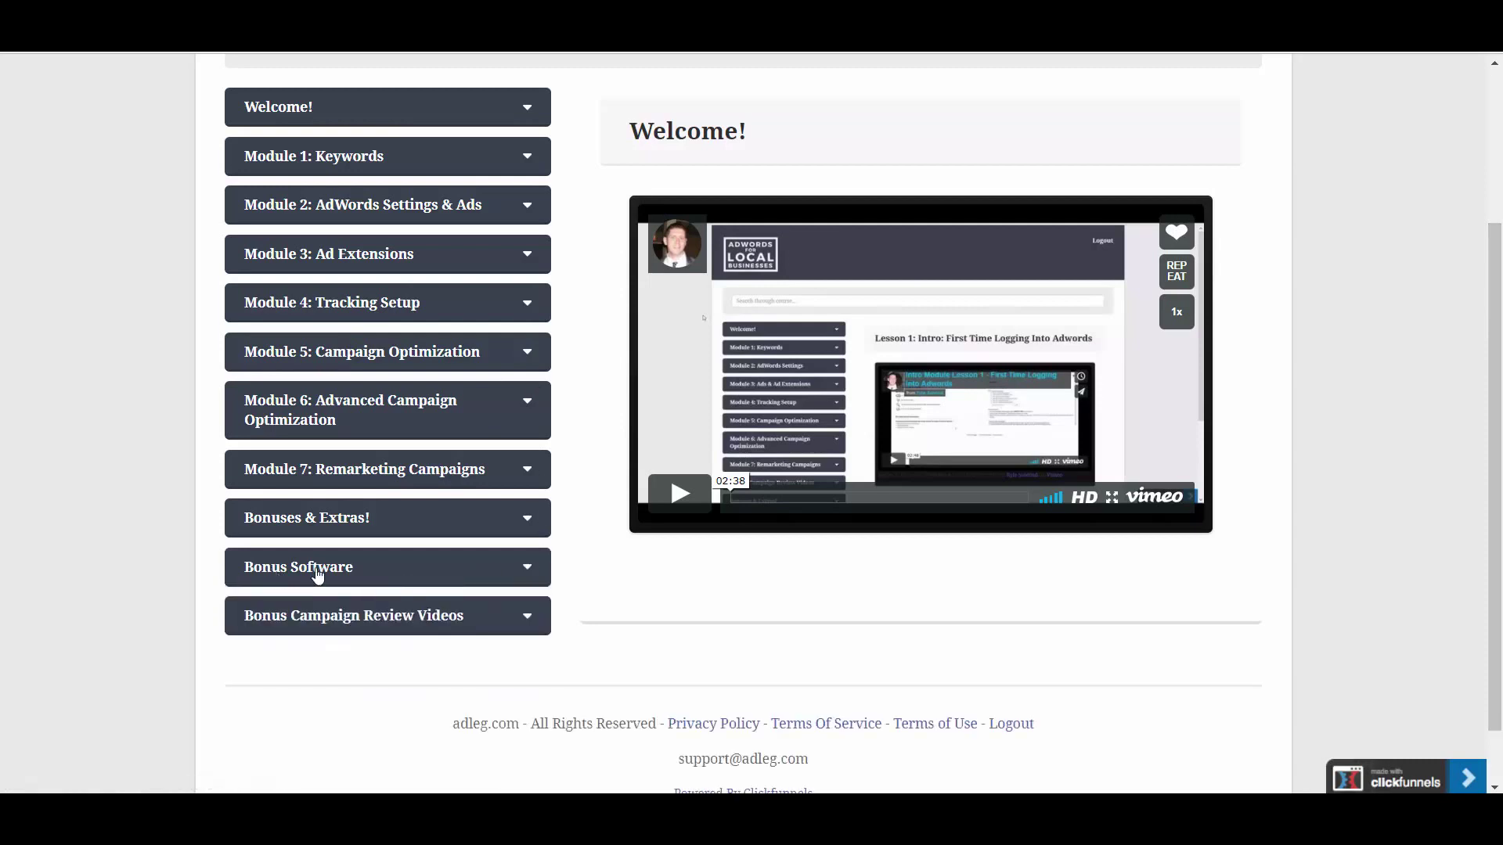
left_click(526, 572)
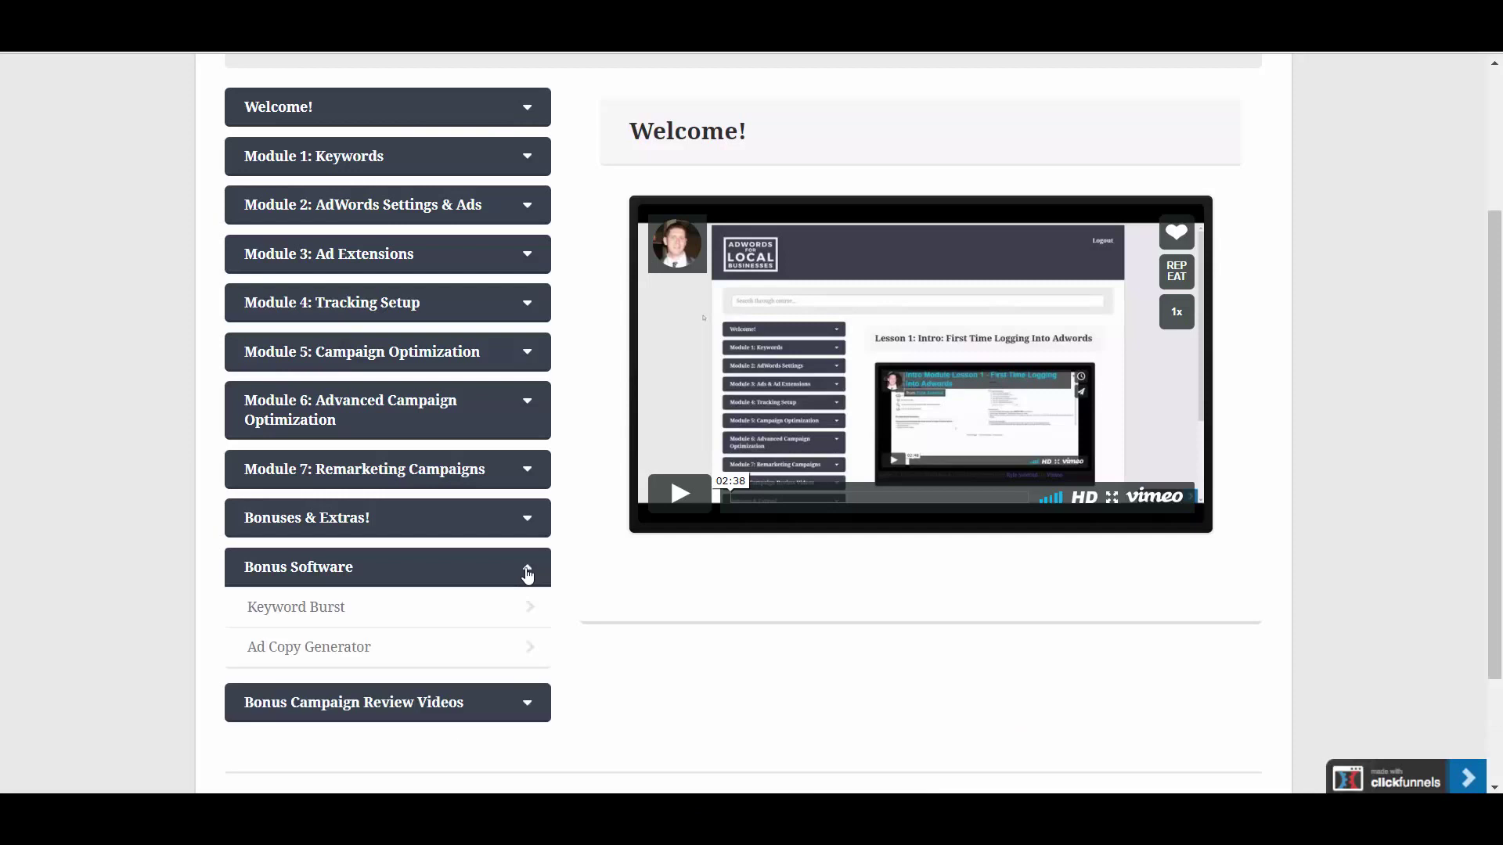
left_click(270, 616)
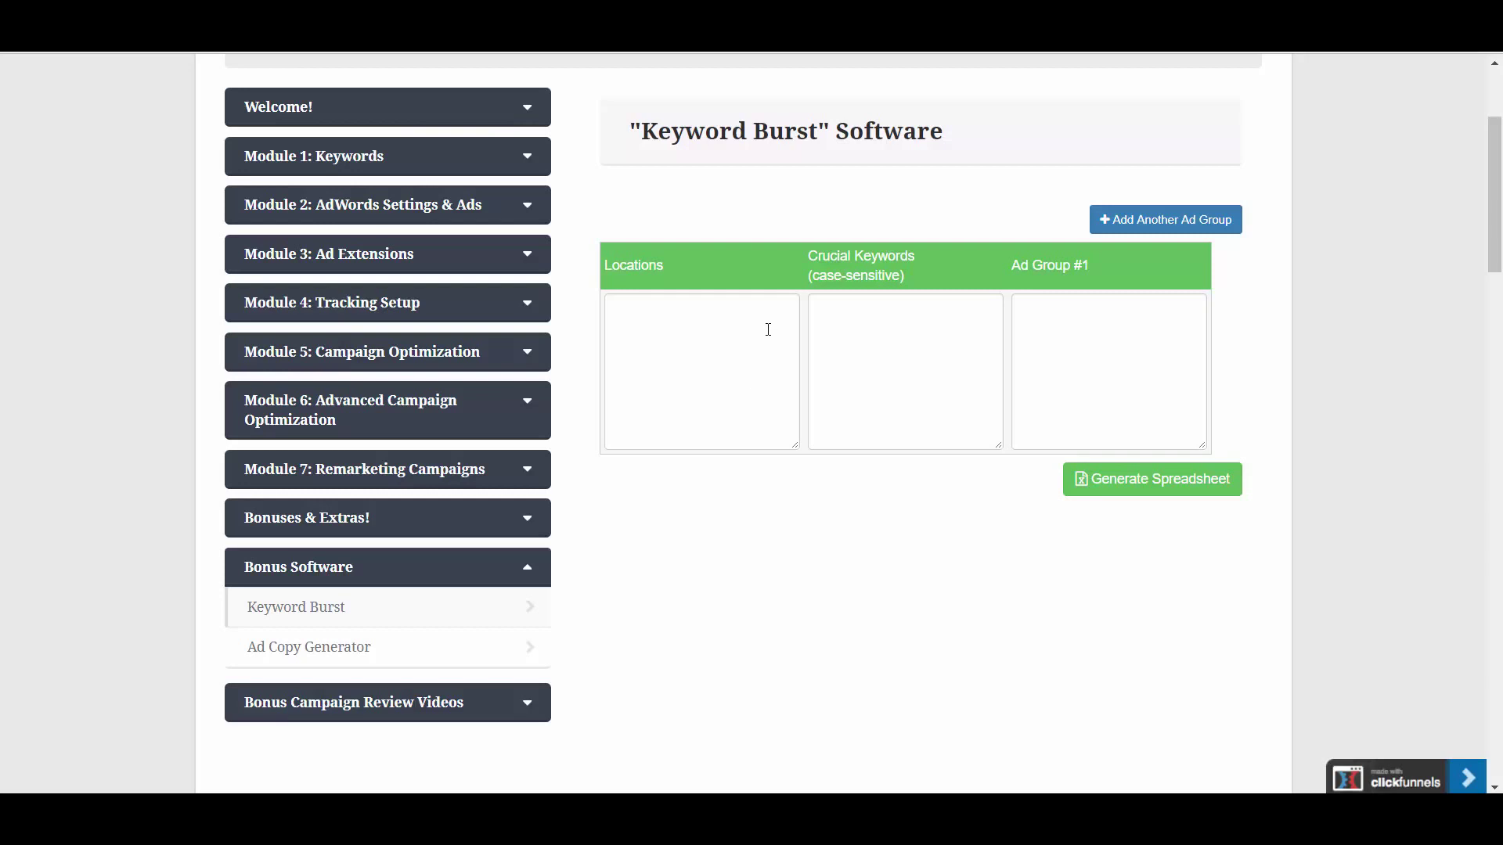
Step: Enter the locations chicago, chicago il, il, illinois, aurora il and aurora, one per line
left_click(664, 323)
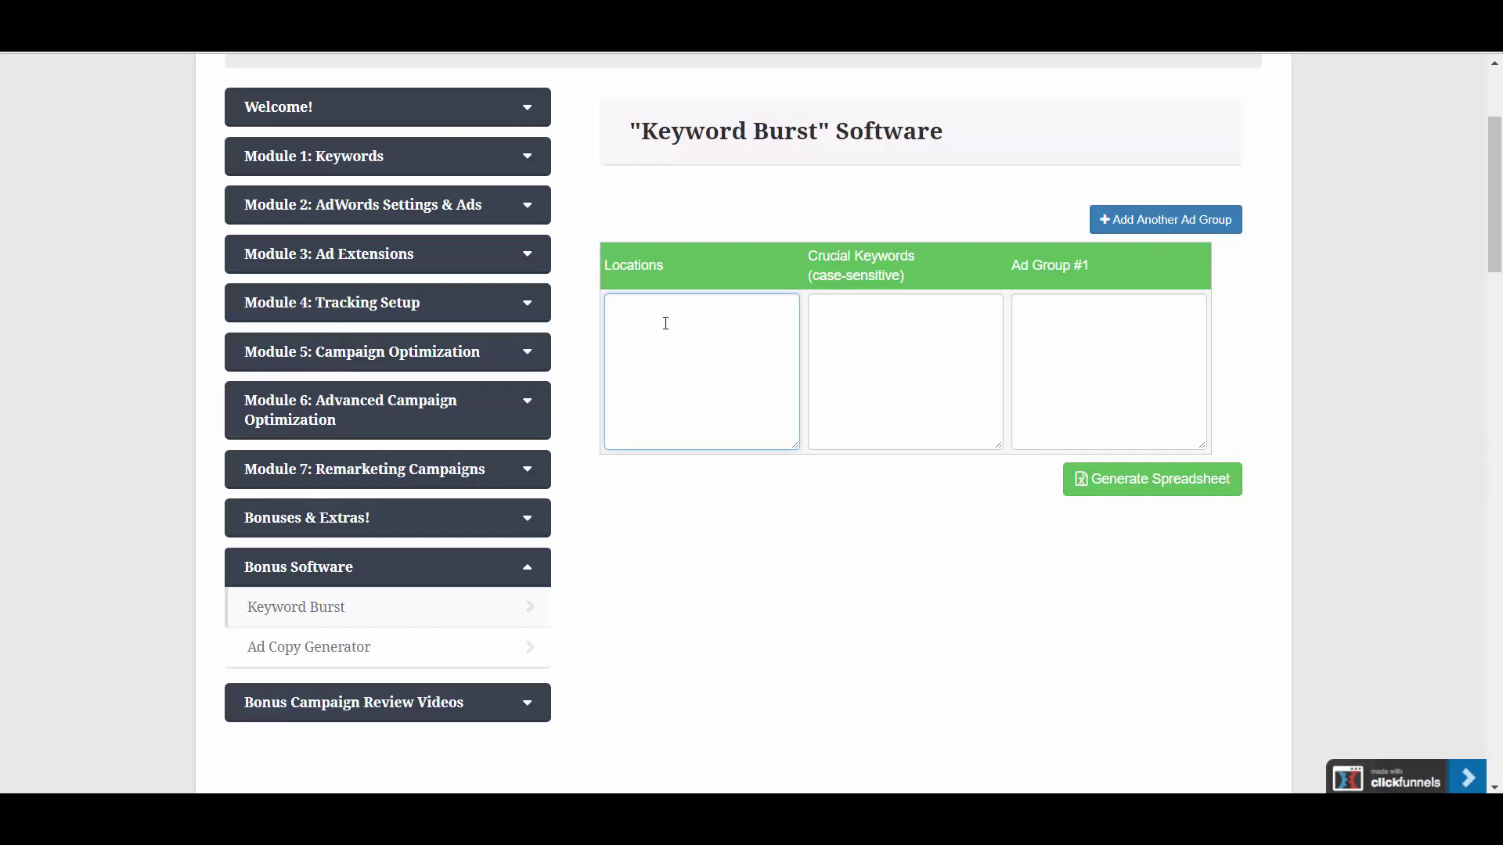
type("hicago")
key("Return")
type("chicago il")
key("Return")
type("il")
key("Return")
type("illinois")
key("Return")
type("aurora il")
key("Return")
type("aurora")
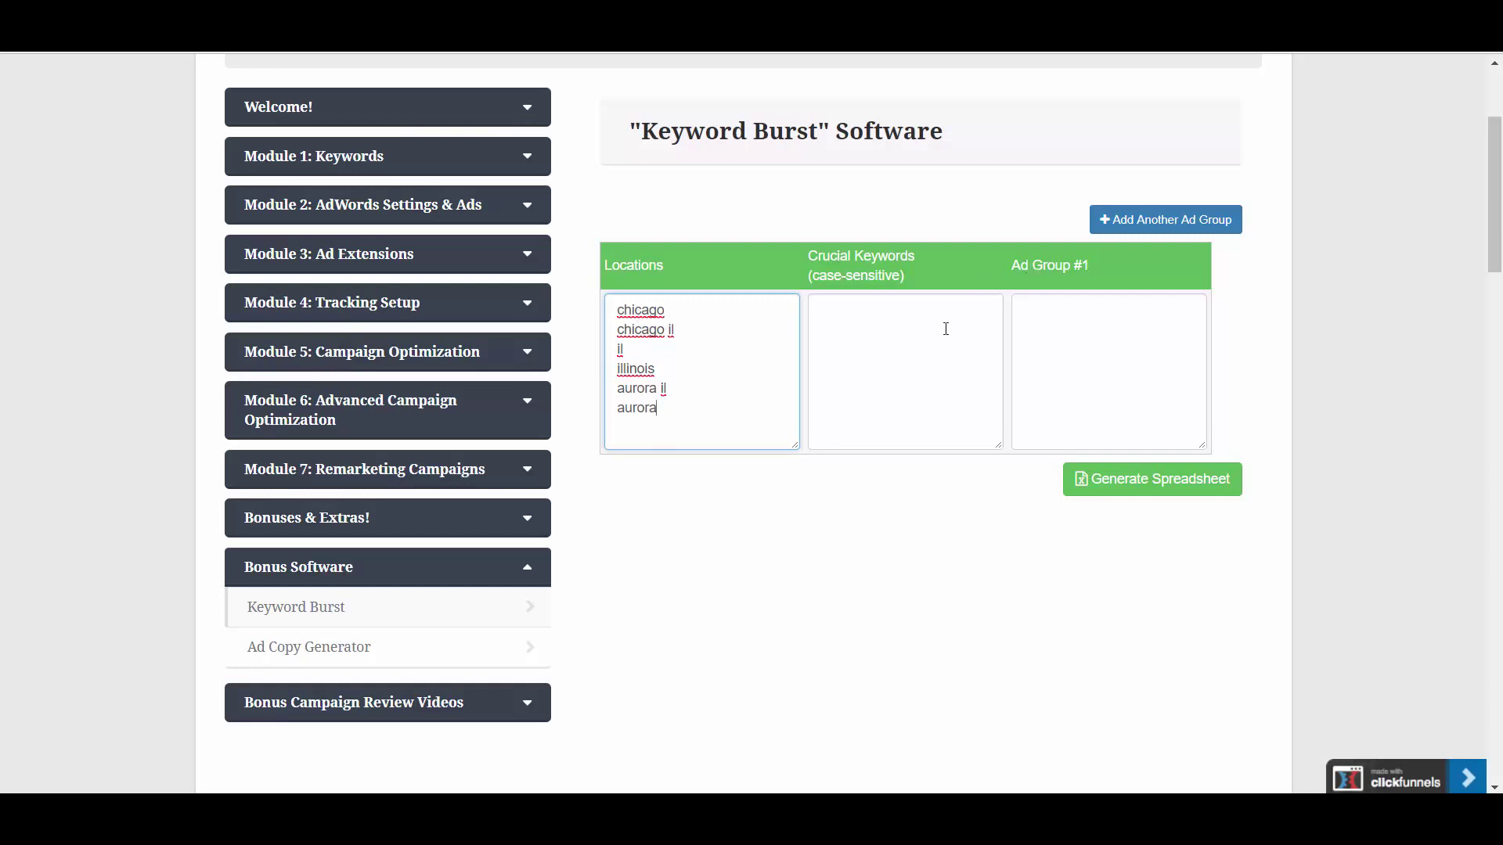
Step: Enter the keywords roofing company and roofing companies on separate lines for Ad Group #1
left_click(892, 307)
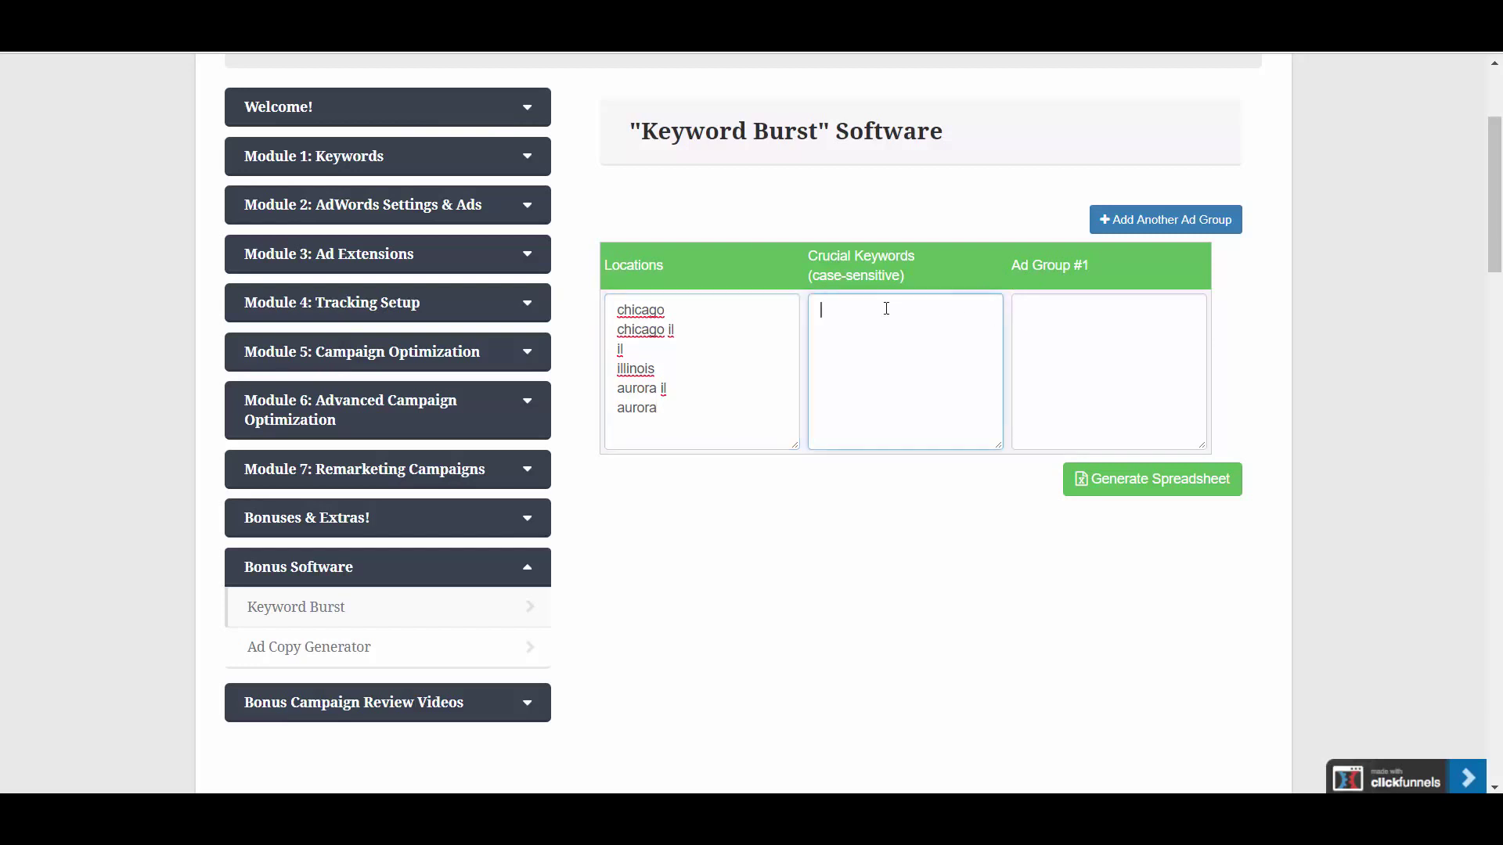
left_click(1107, 318)
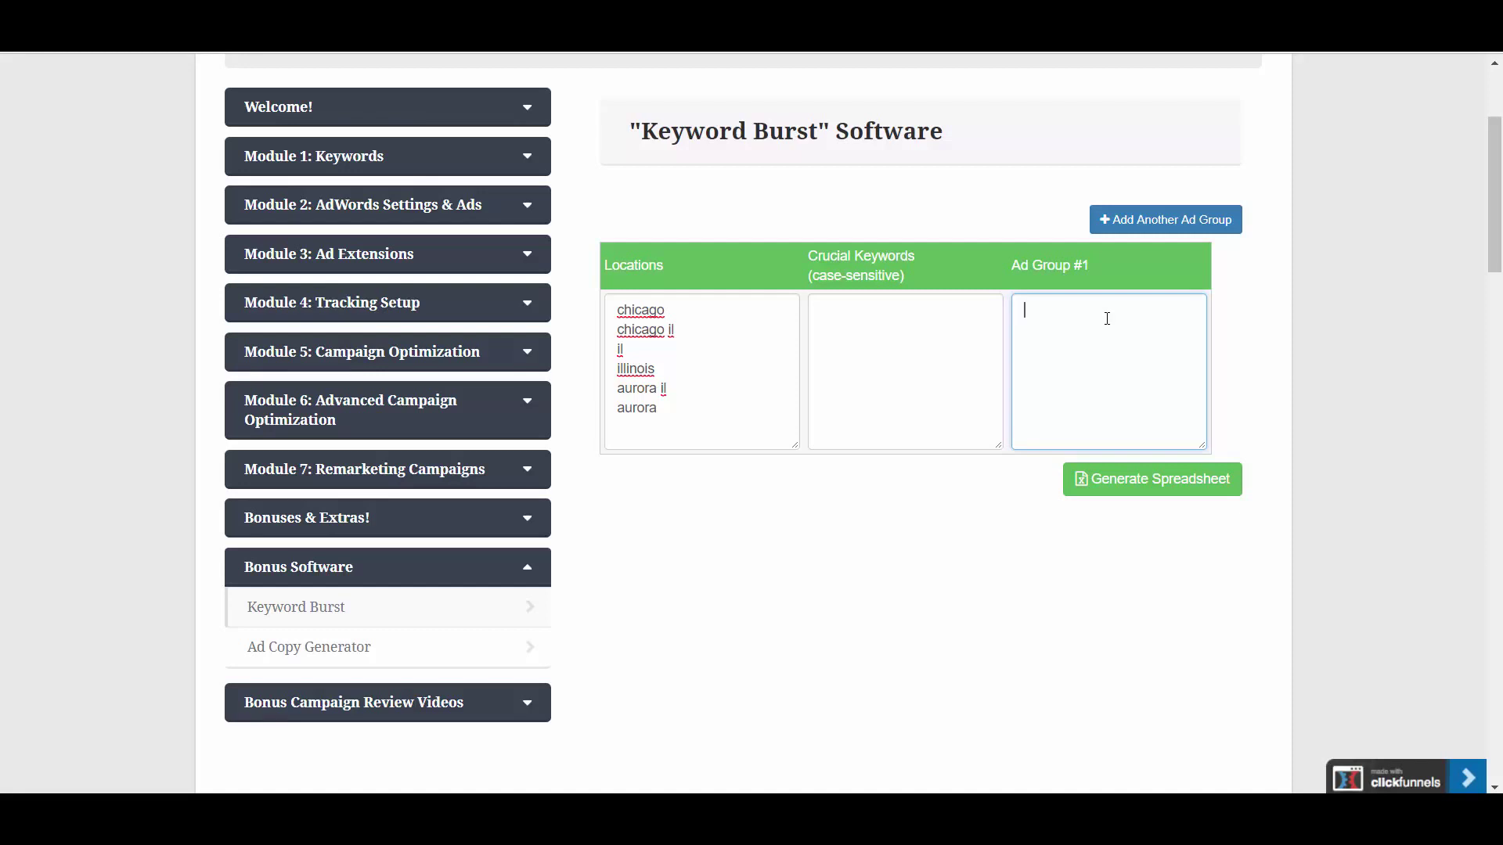
type("roofing ")
type("company")
type("coofing")
key("BackSpace")
key("BackSpace")
key("BackSpace")
key("BackSpace")
key("BackSpace")
key("BackSpace")
key("BackSpace")
type("roofing companies")
Step: Add a second ad group containing the keywords roofer and roofers on separate lines
left_click(1190, 217)
left_click(883, 313)
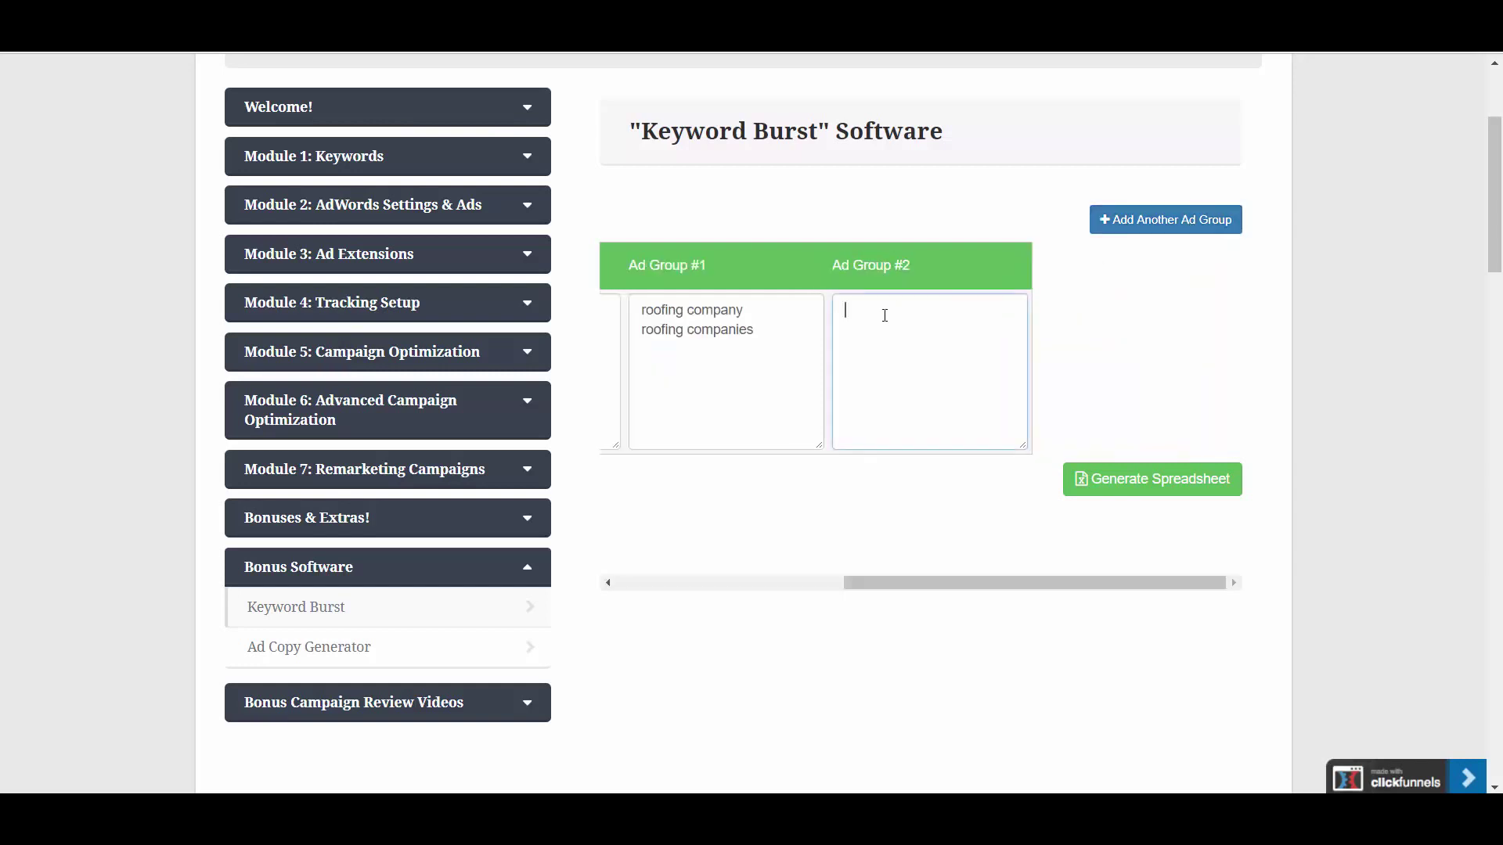
type("roofer")
key("Return")
type("roofers")
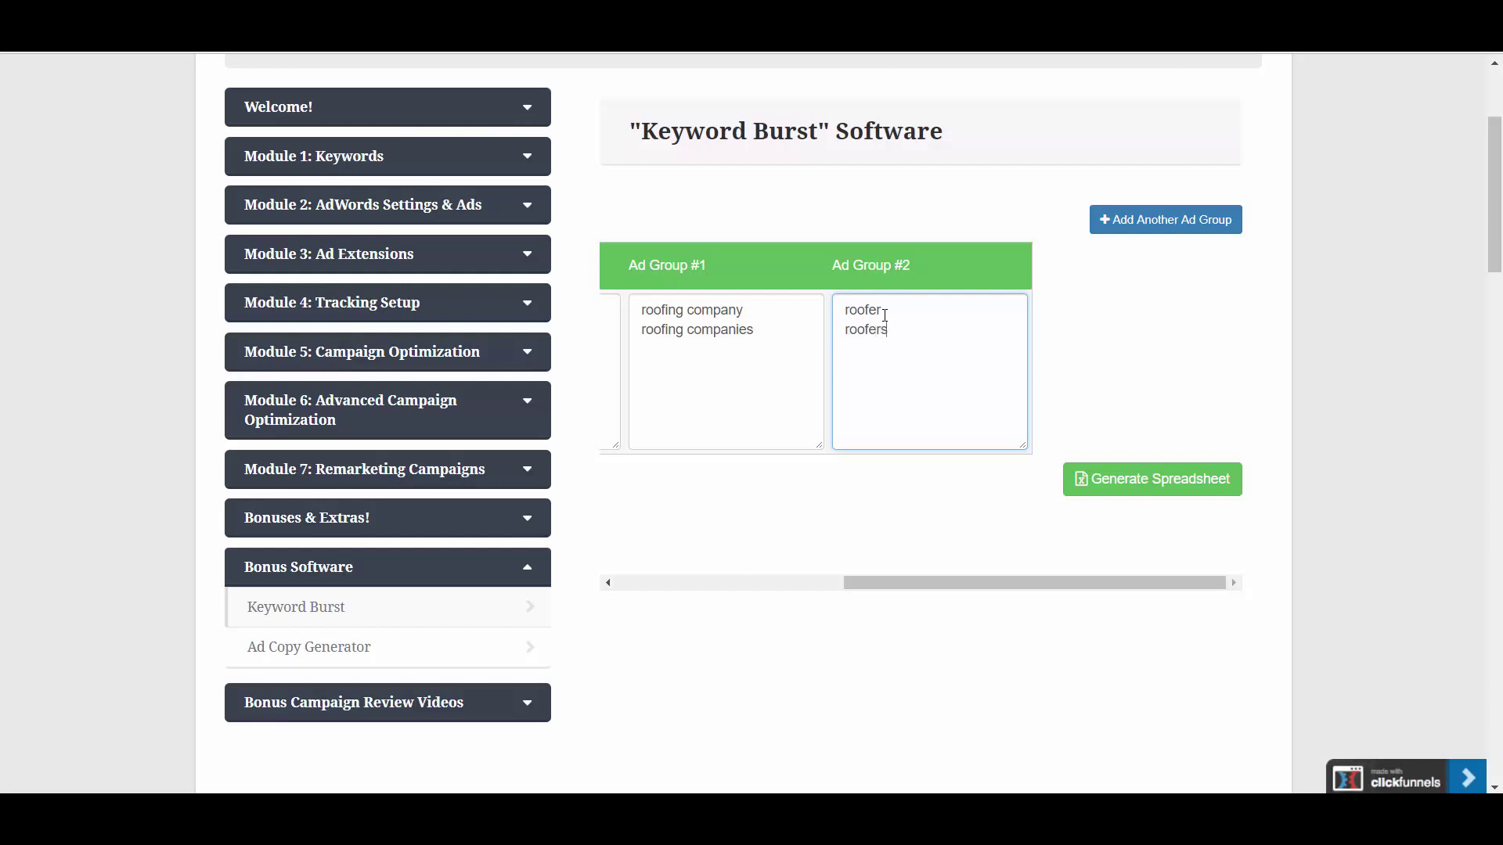
Step: Add a third ad group with commercial roofers, commercial roofer, commercial roofing company and commercial roofing companies, one per line
left_click(1184, 219)
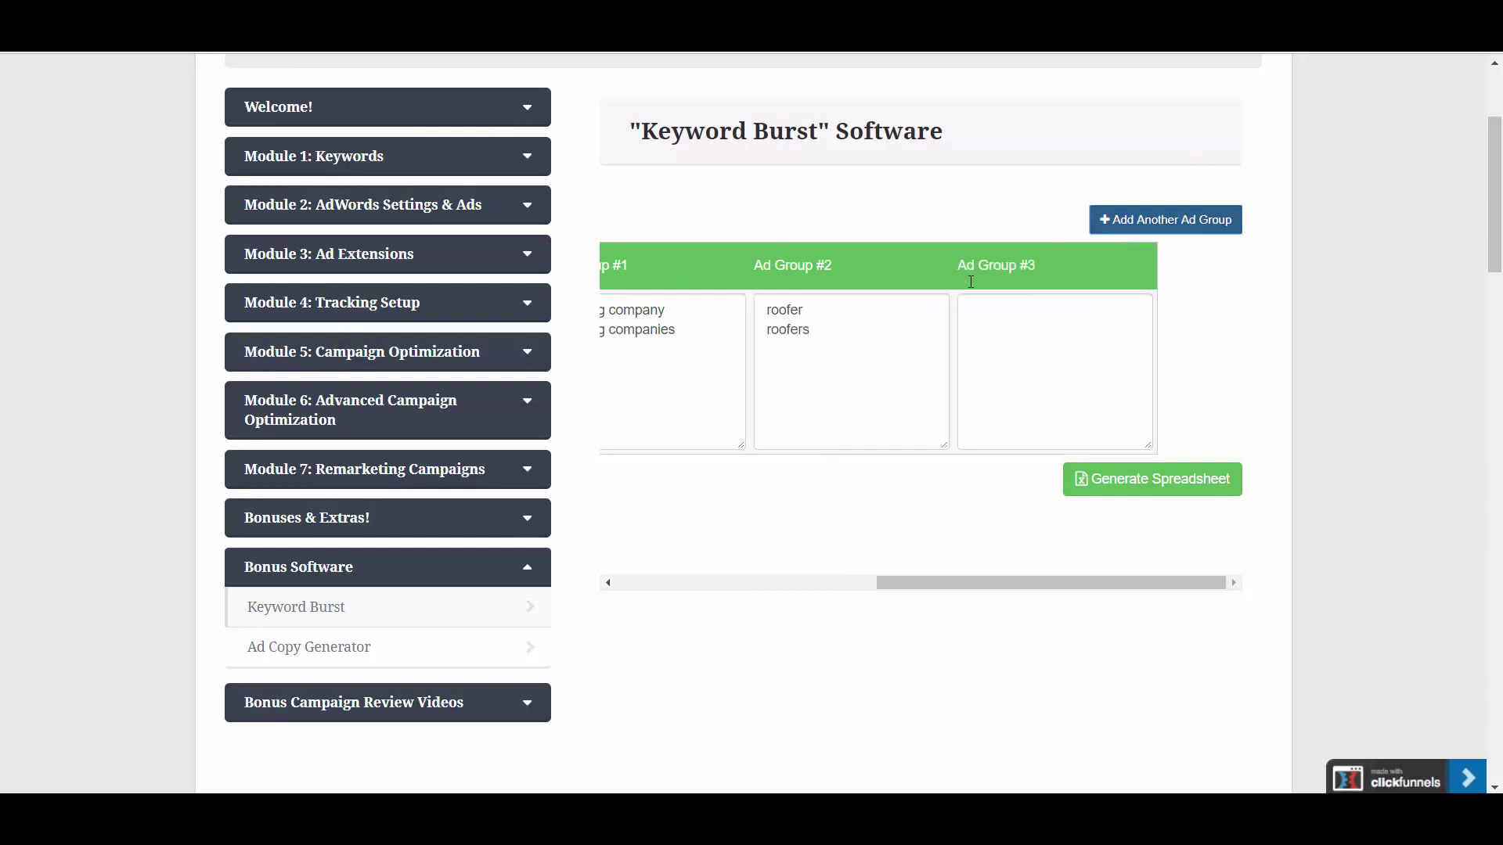
left_click(994, 328)
type("commercial ")
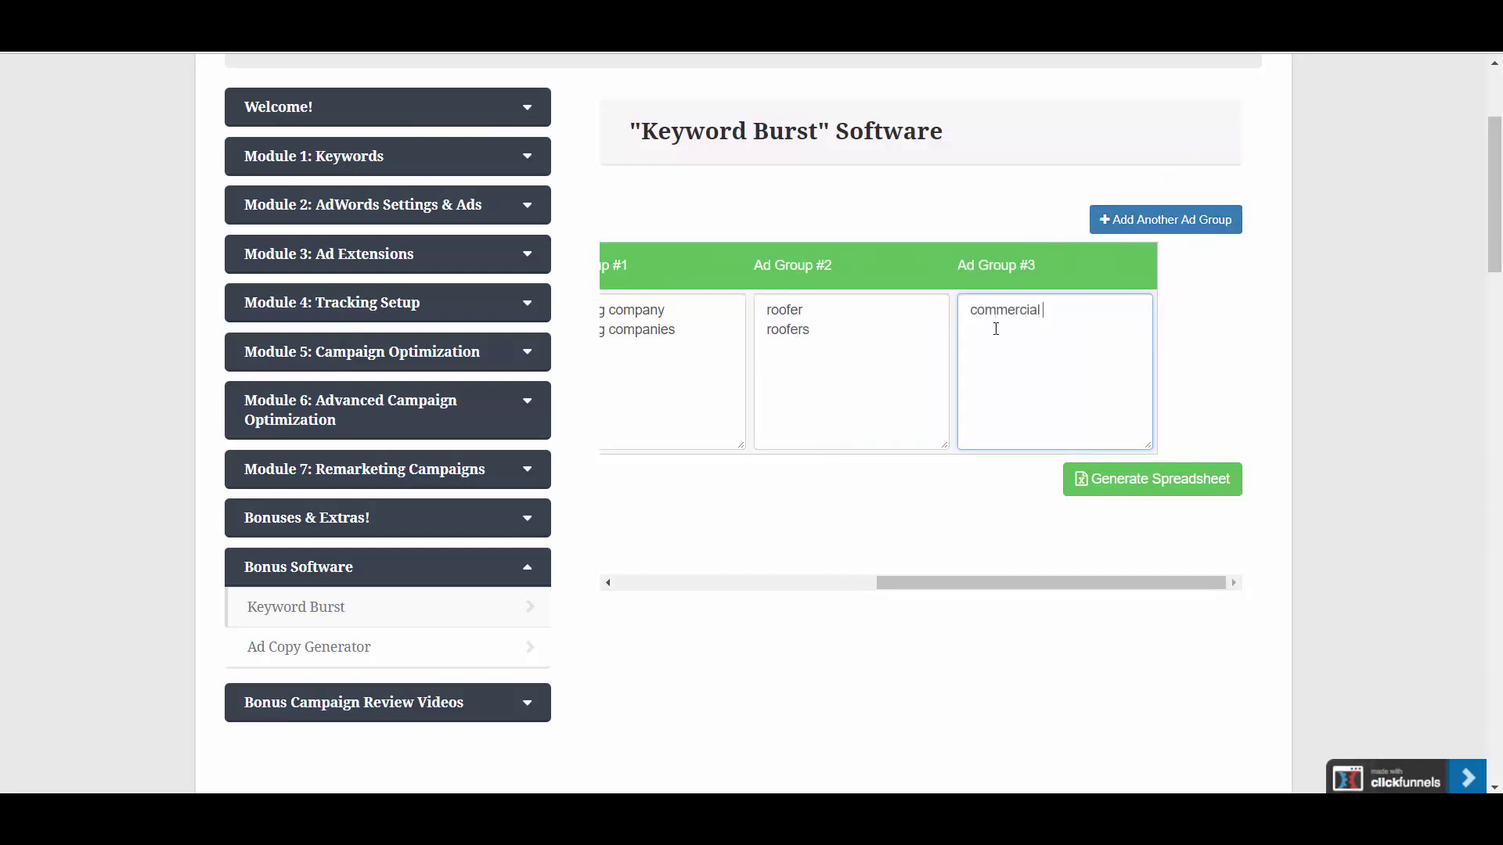
type("roofers commercial roofer")
key("Return")
type("commercial roofing ")
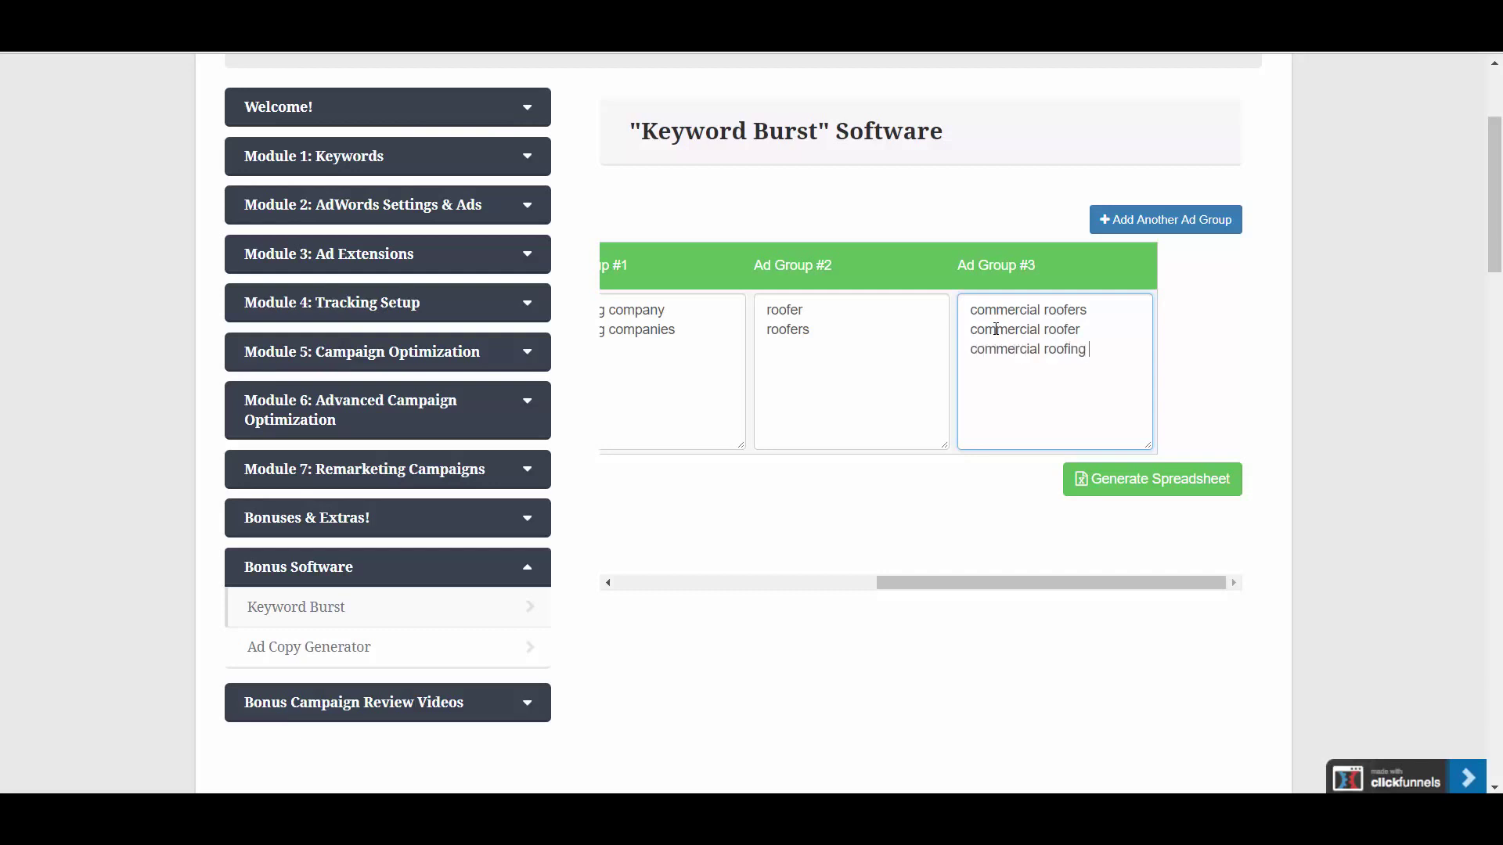
type("company")
key("Return")
type("commercial roofing c")
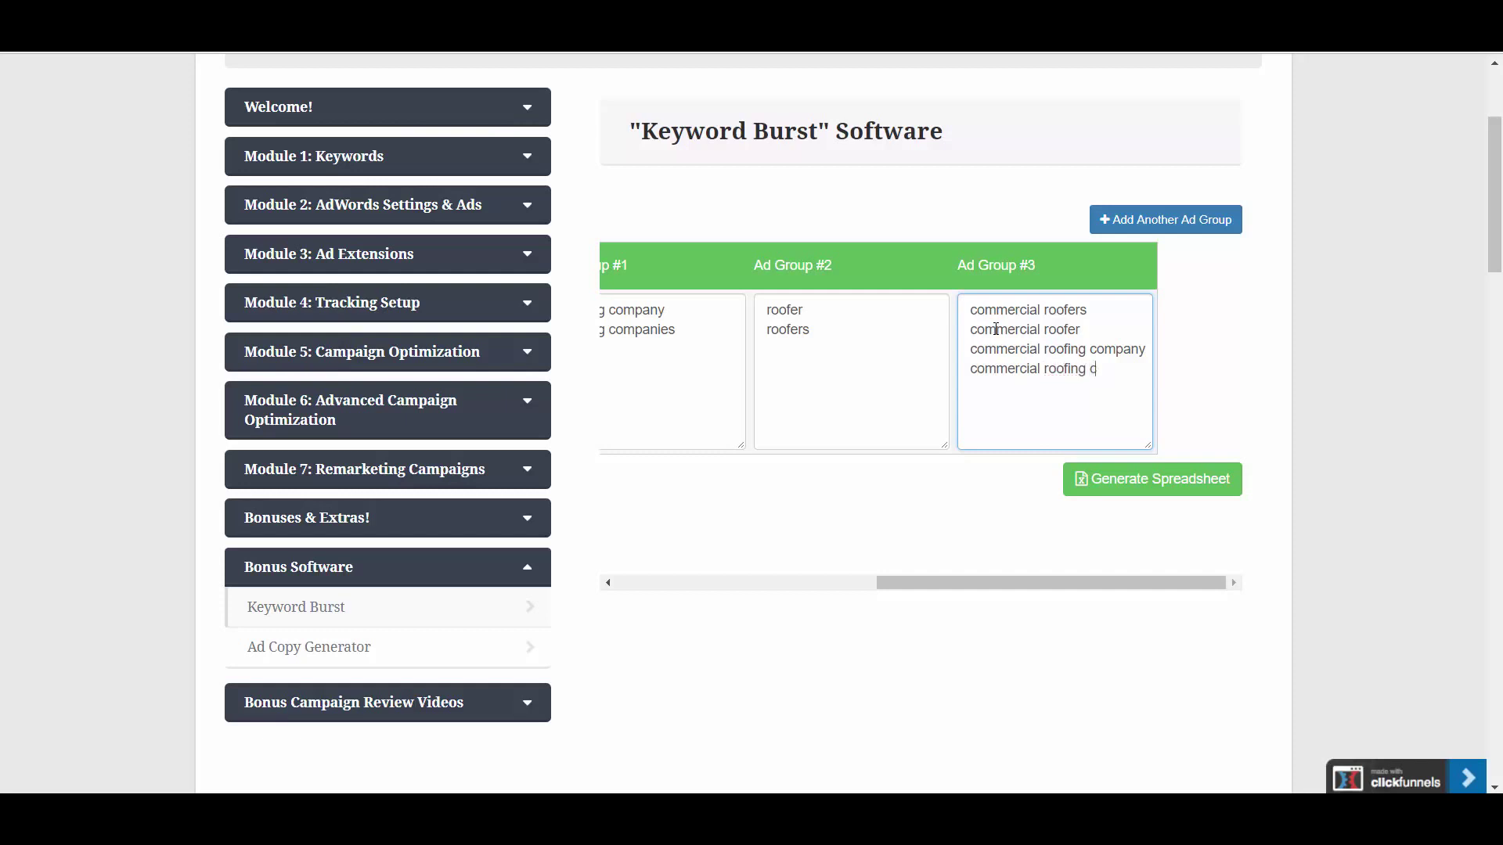
type("ompanies")
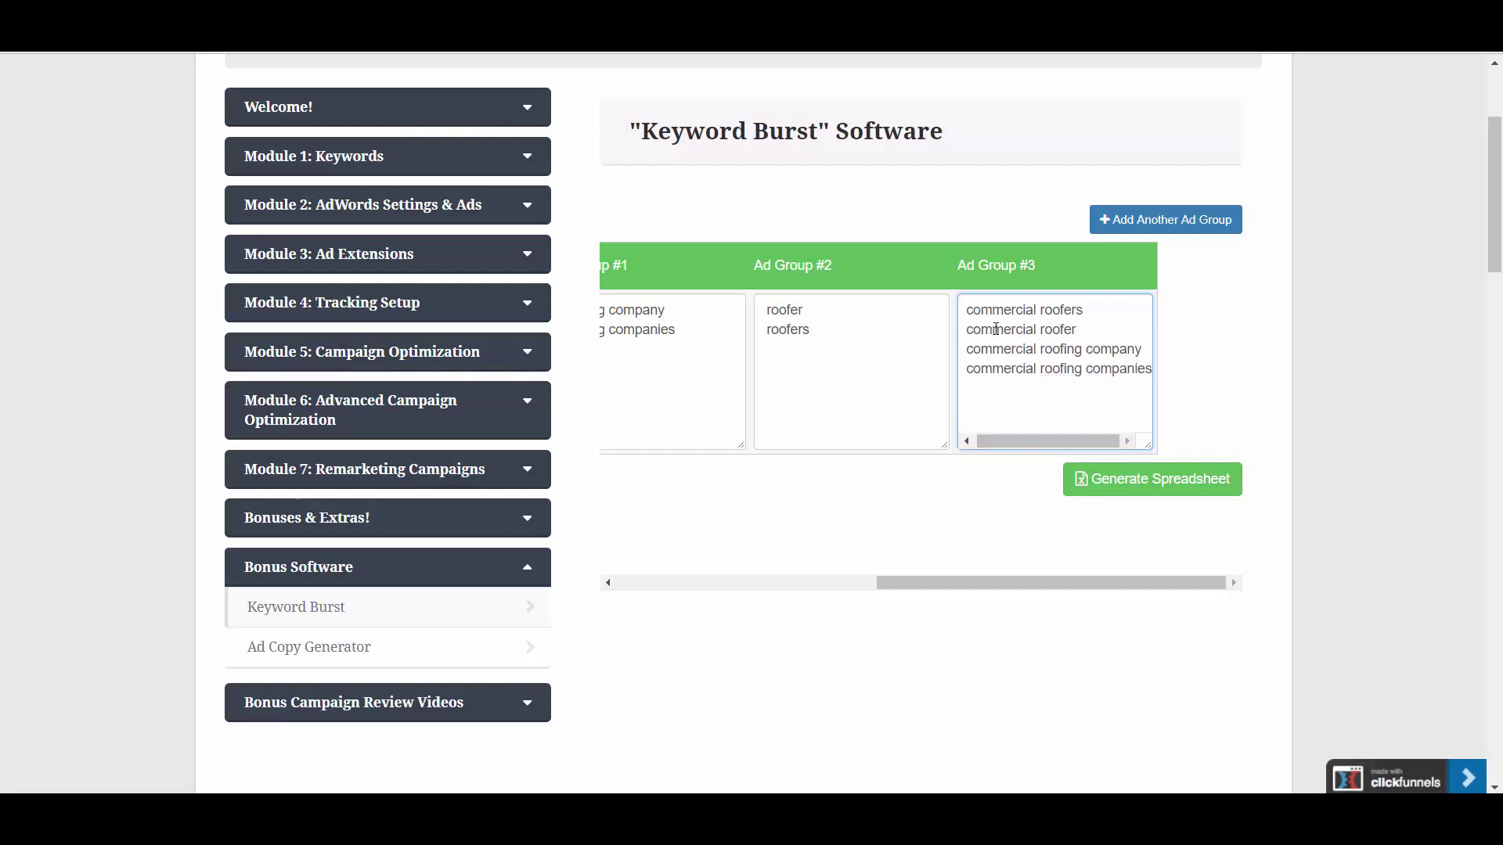
Step: Enter roofing, roofer, roofers and commercial as the crucial keywords, one per line
left_click_drag(1016, 583, 988, 582)
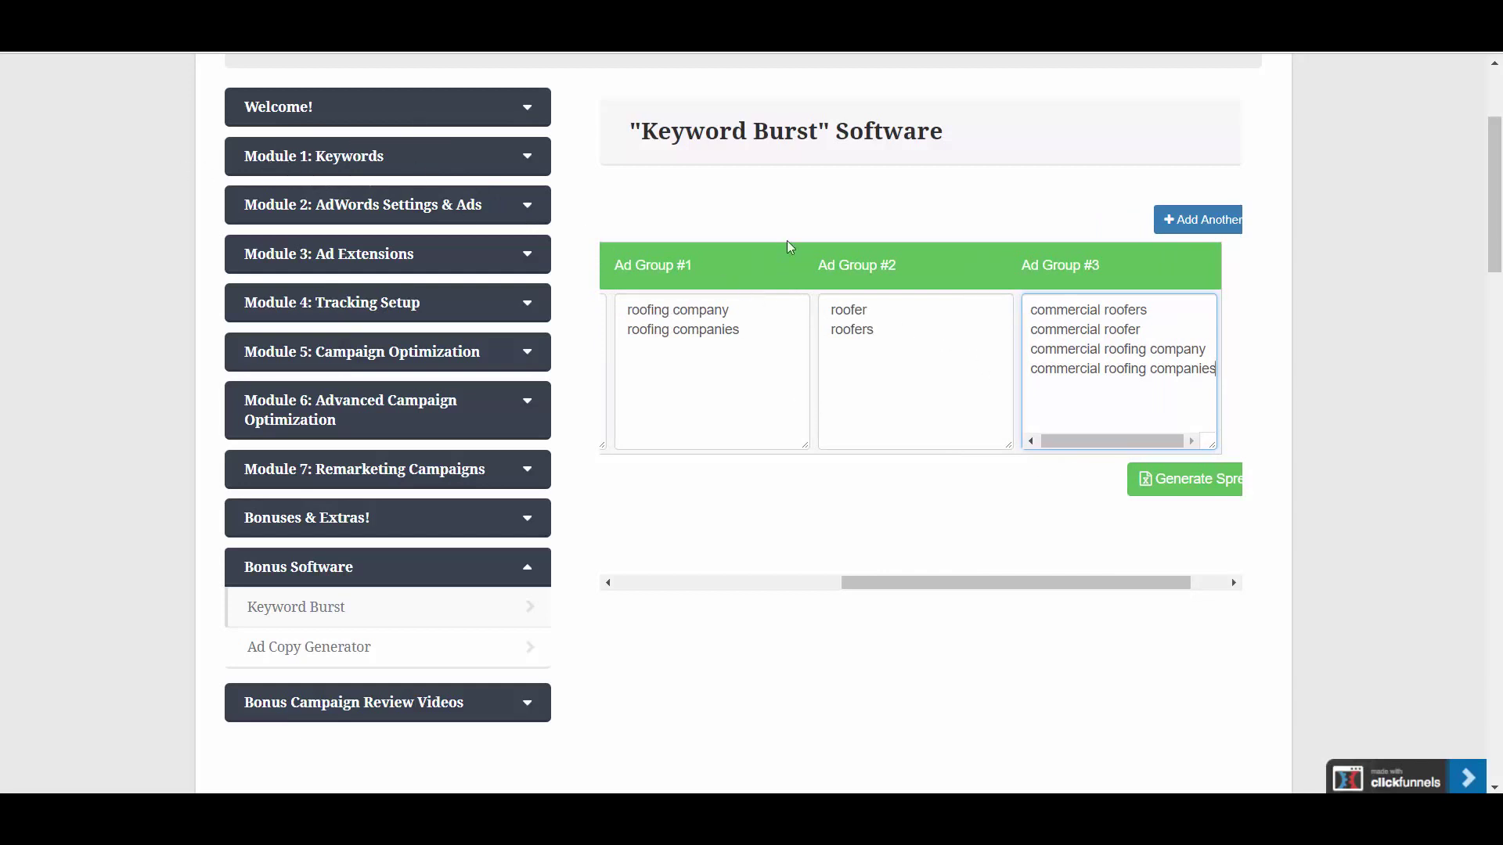
left_click_drag(1054, 584, 1104, 584)
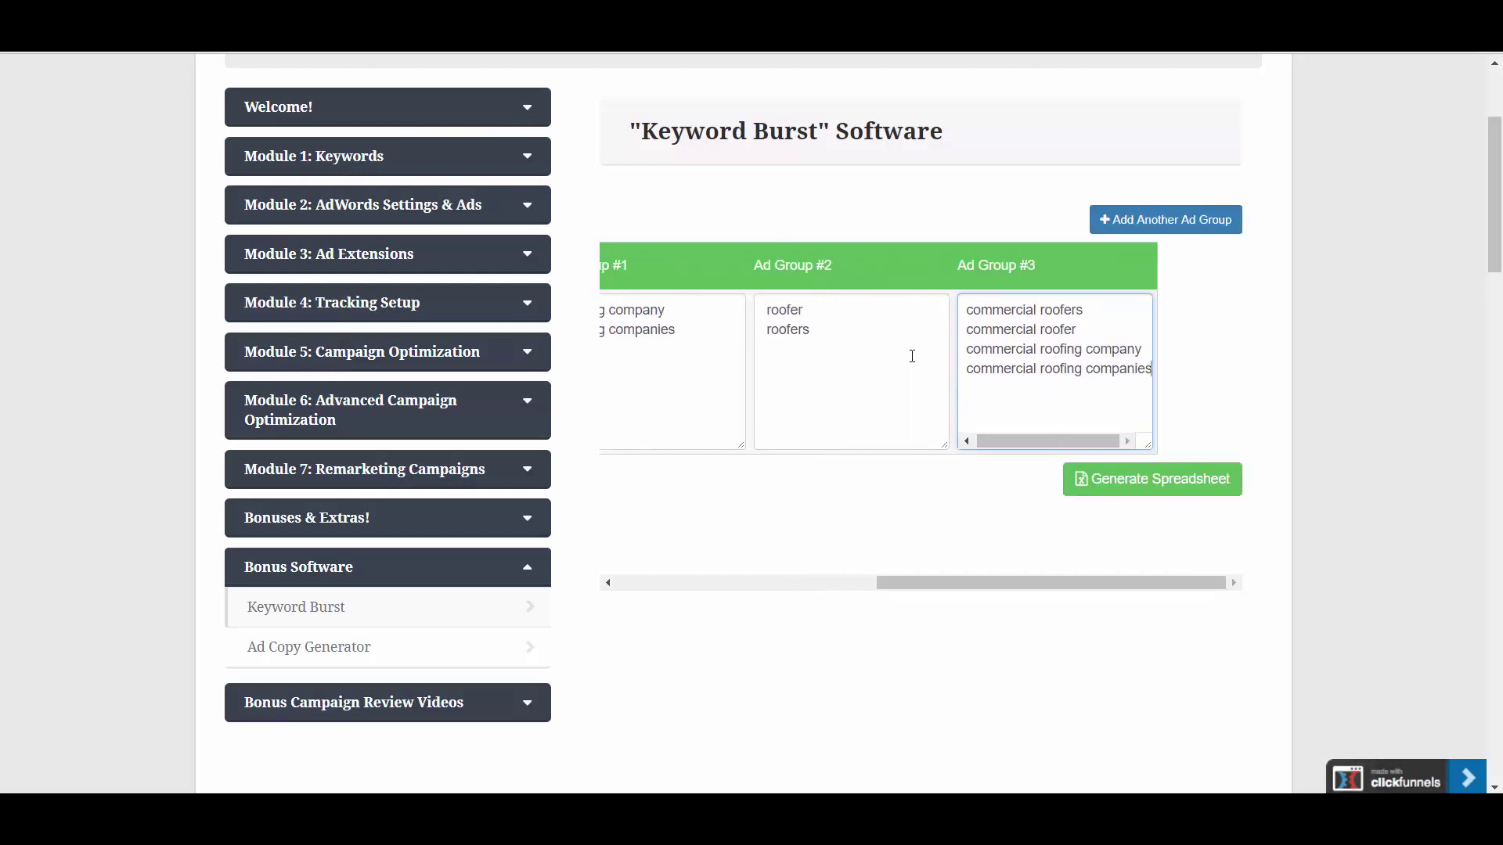
left_click_drag(1047, 584, 984, 589)
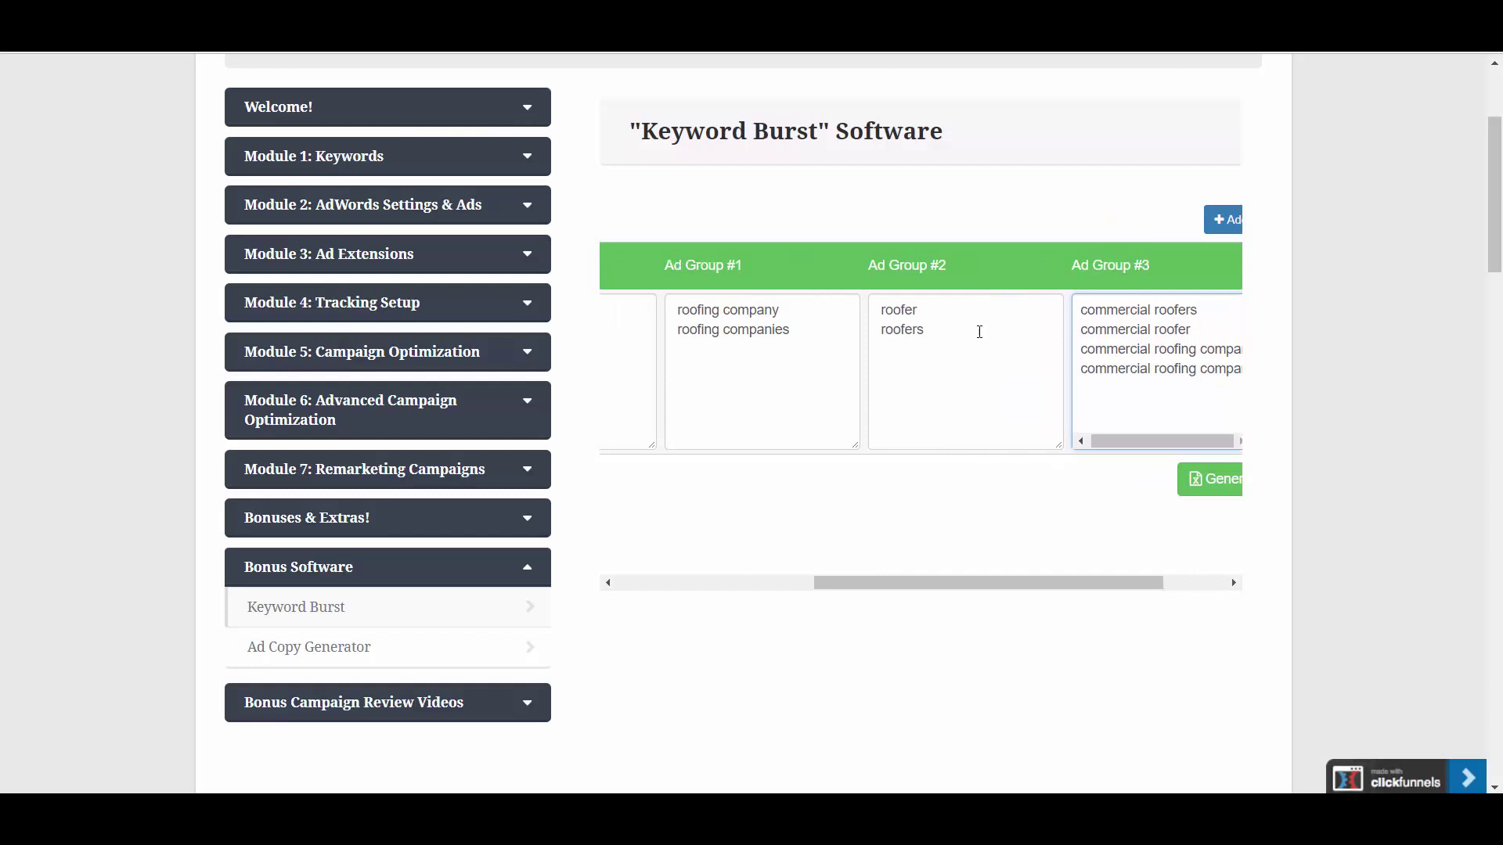
left_click_drag(993, 588, 1200, 563)
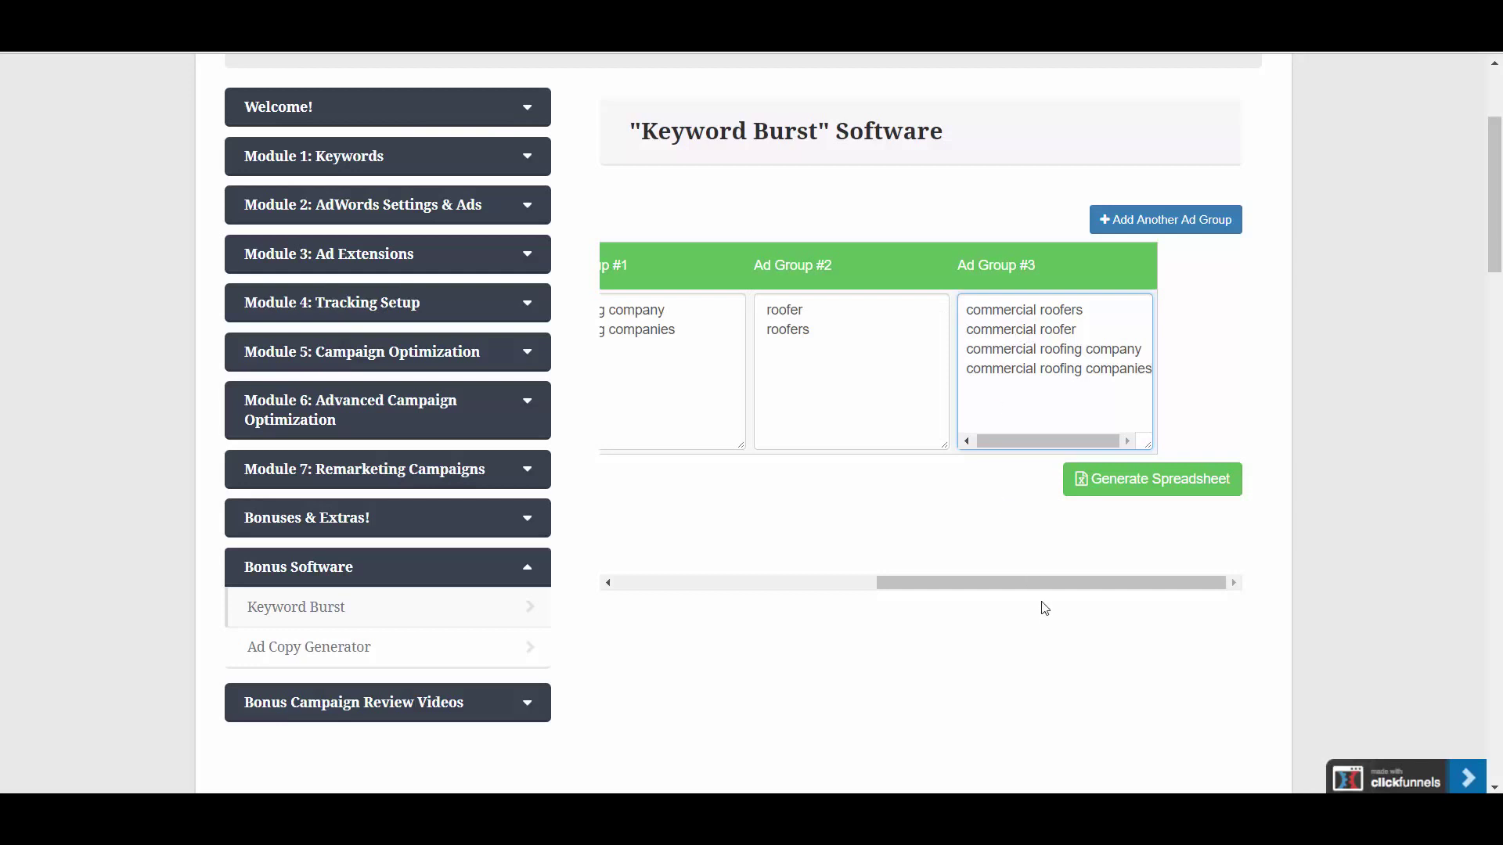
left_click_drag(1057, 587, 869, 590)
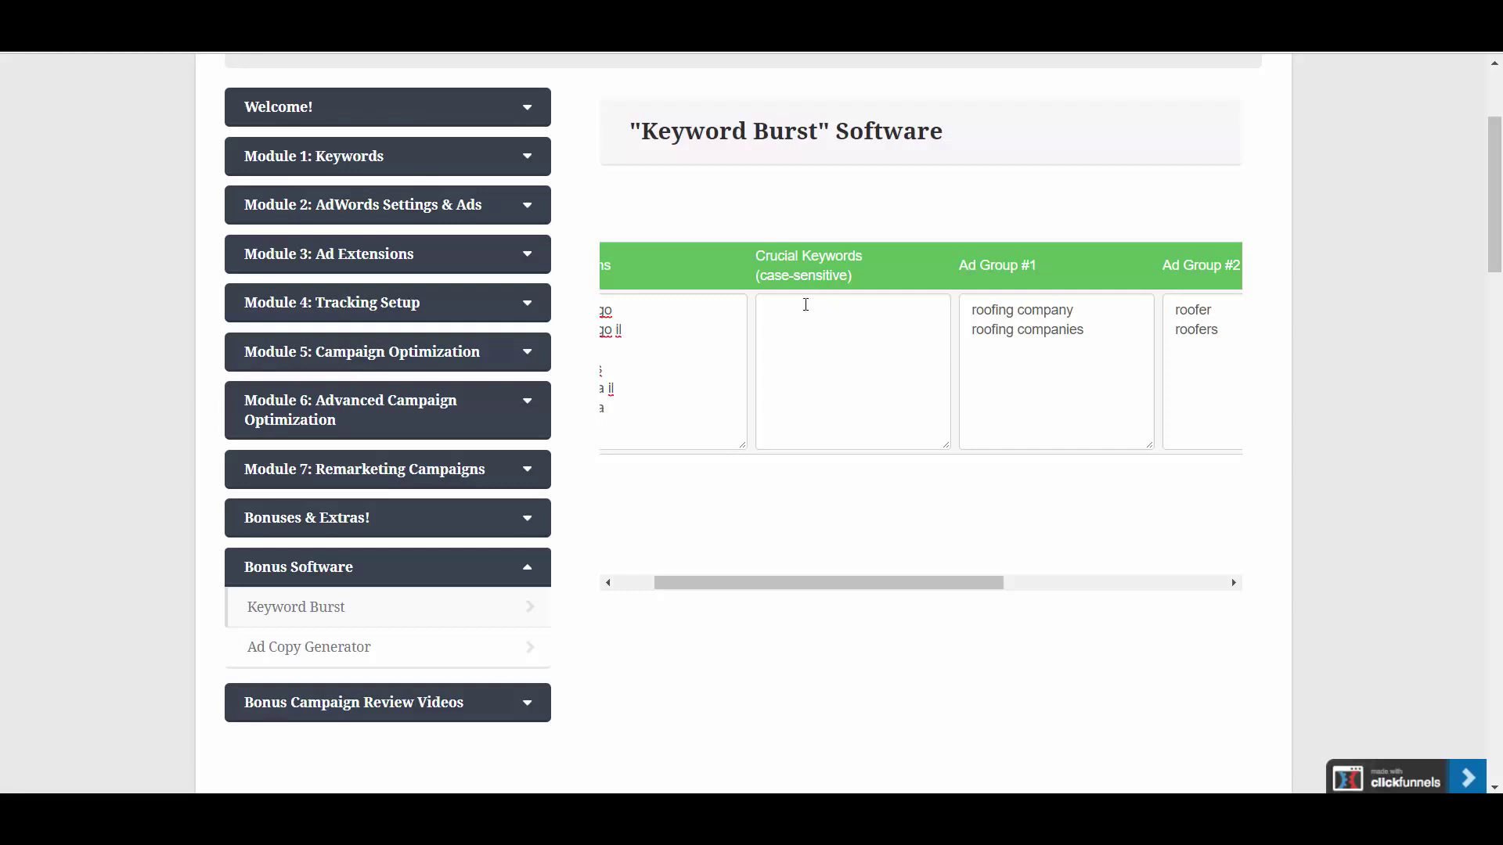
left_click(813, 314)
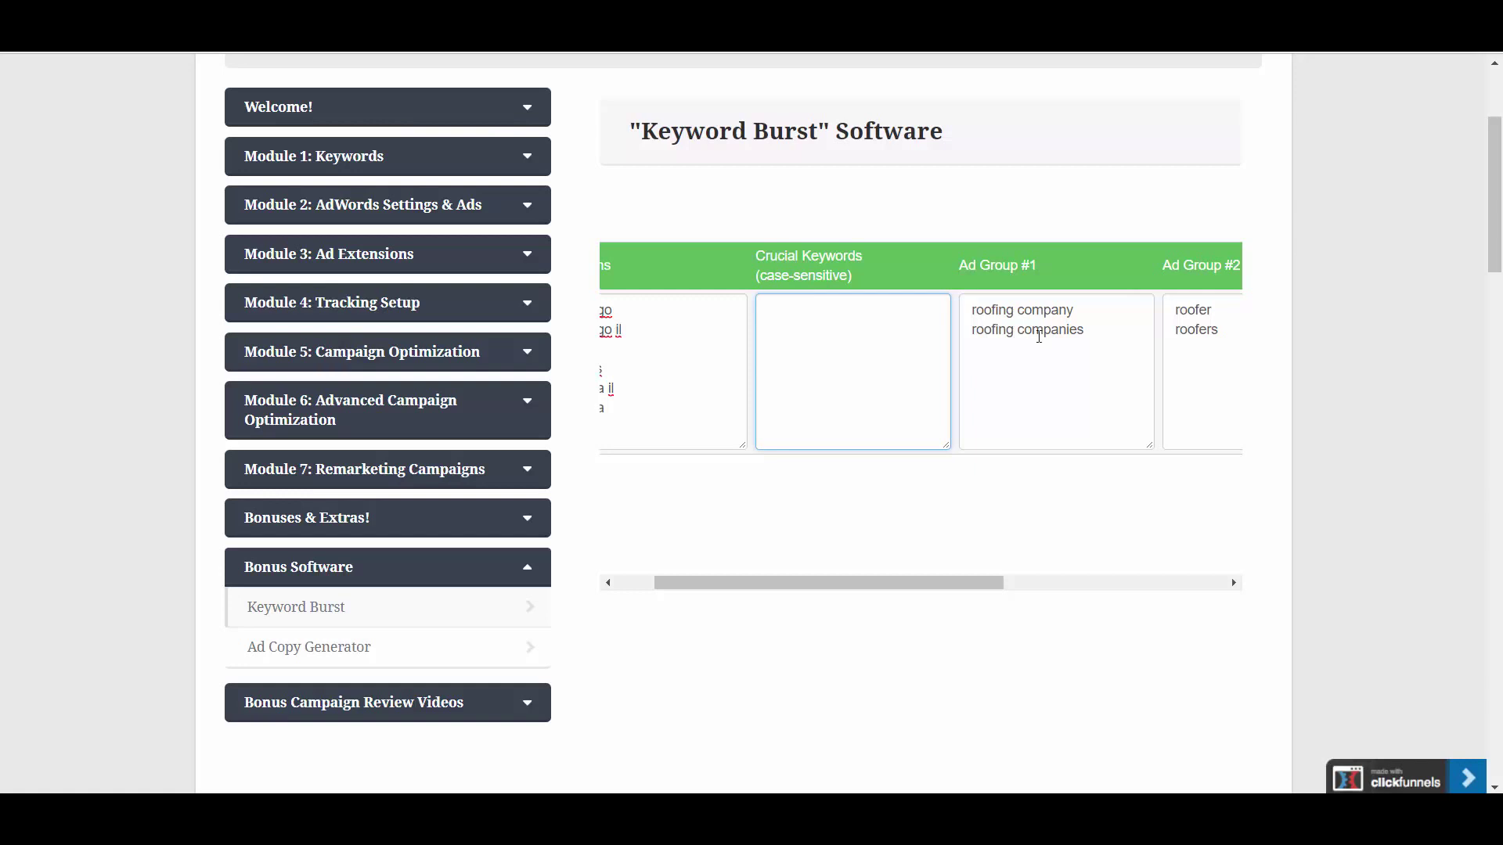
mouse_move(955, 585)
left_mouse_down()
mouse_move(1101, 586)
mouse_move(961, 586)
left_mouse_up()
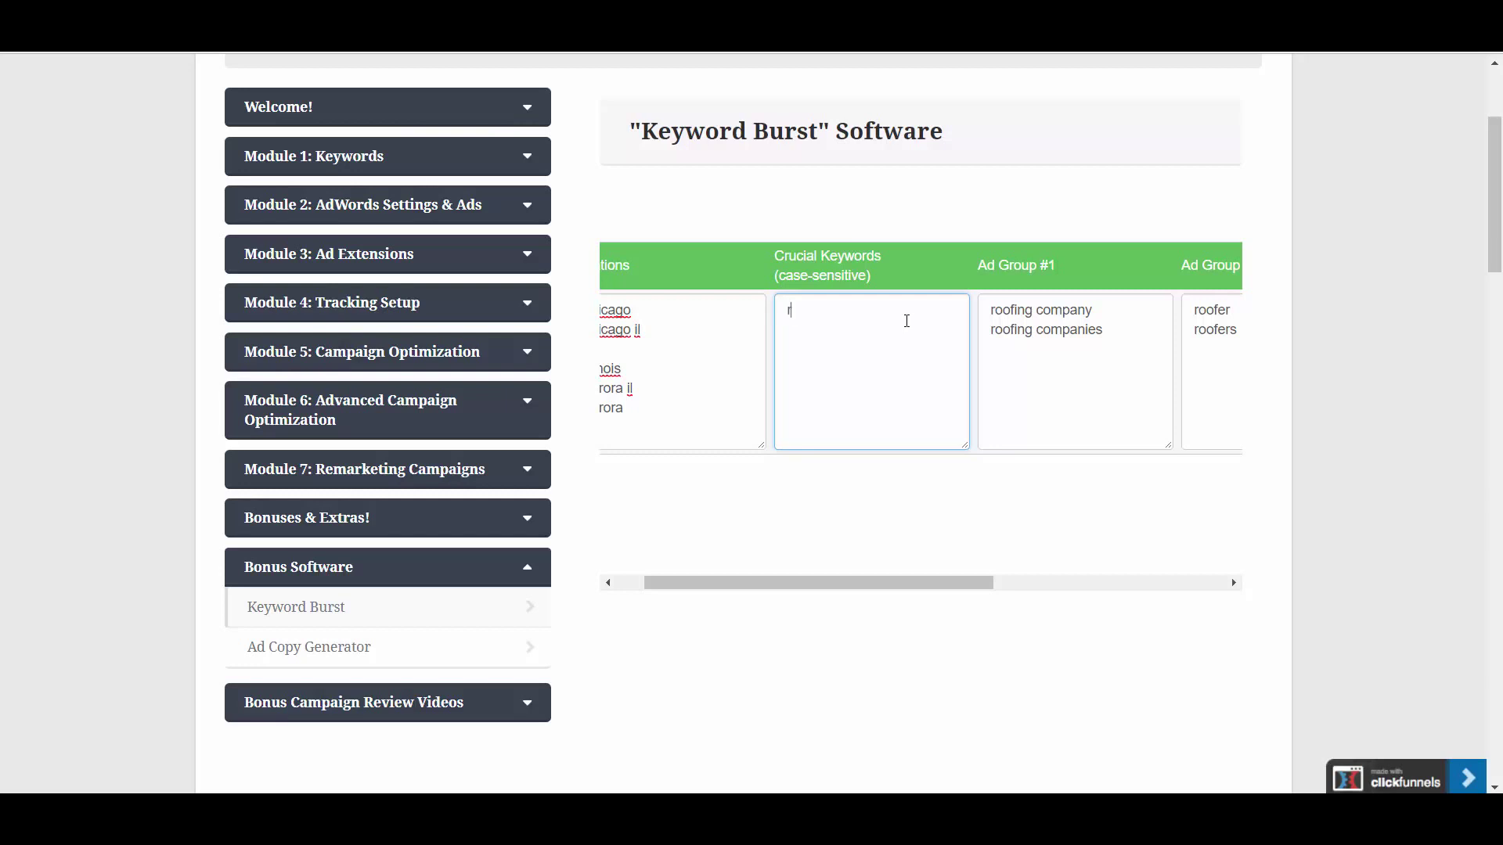
type("oofing ")
type("roofer")
key("Return")
type("roofers")
left_click_drag(890, 582, 861, 595)
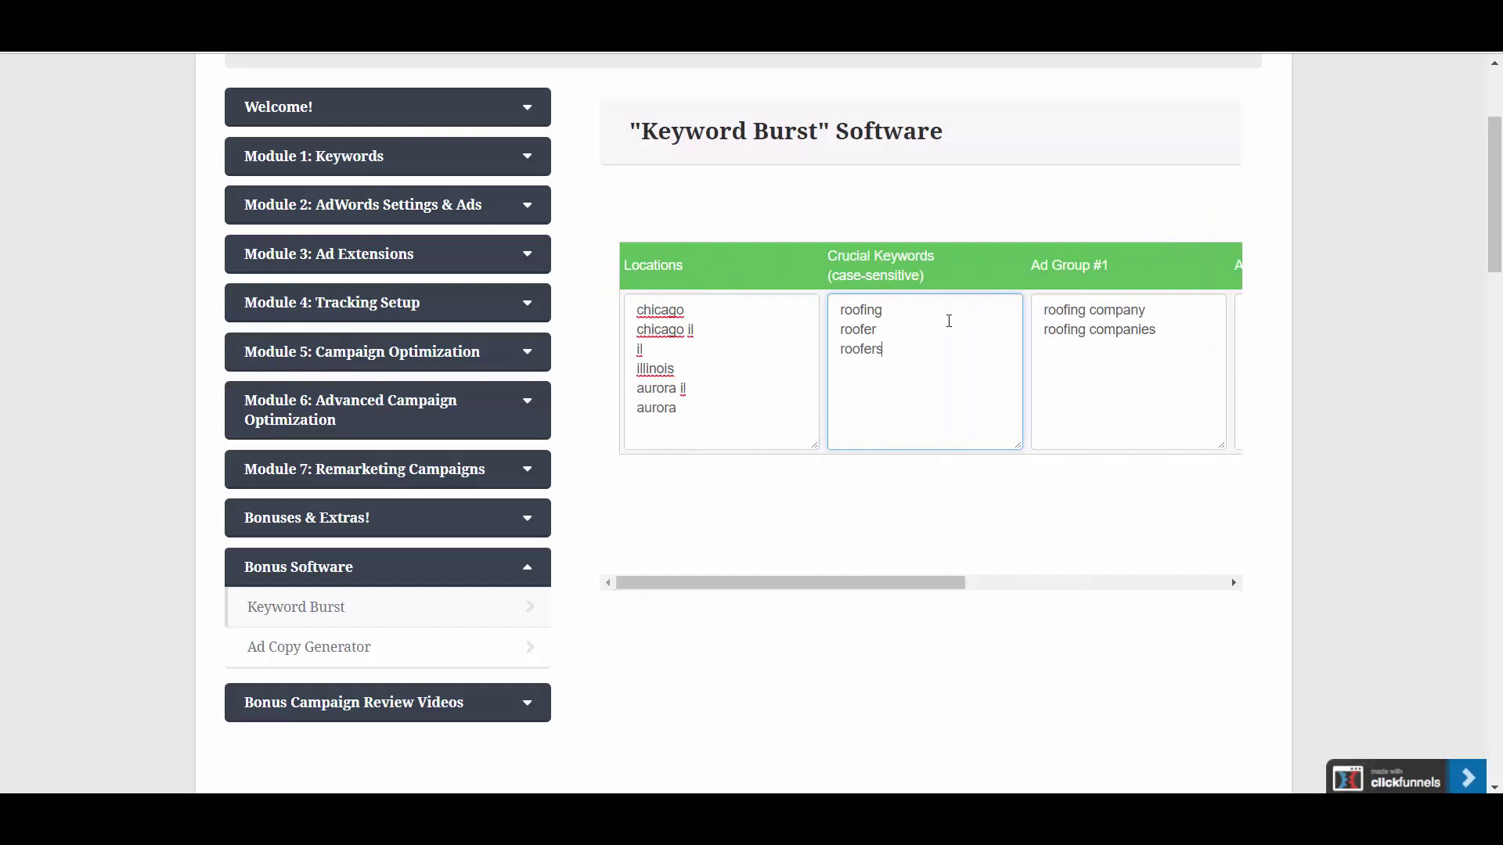
key("Return")
type("commercial")
Step: Generate the keyword spreadsheet and open the downloaded keyword_burst (38).xls file in a maximized Excel window
left_click_drag(896, 586, 1081, 595)
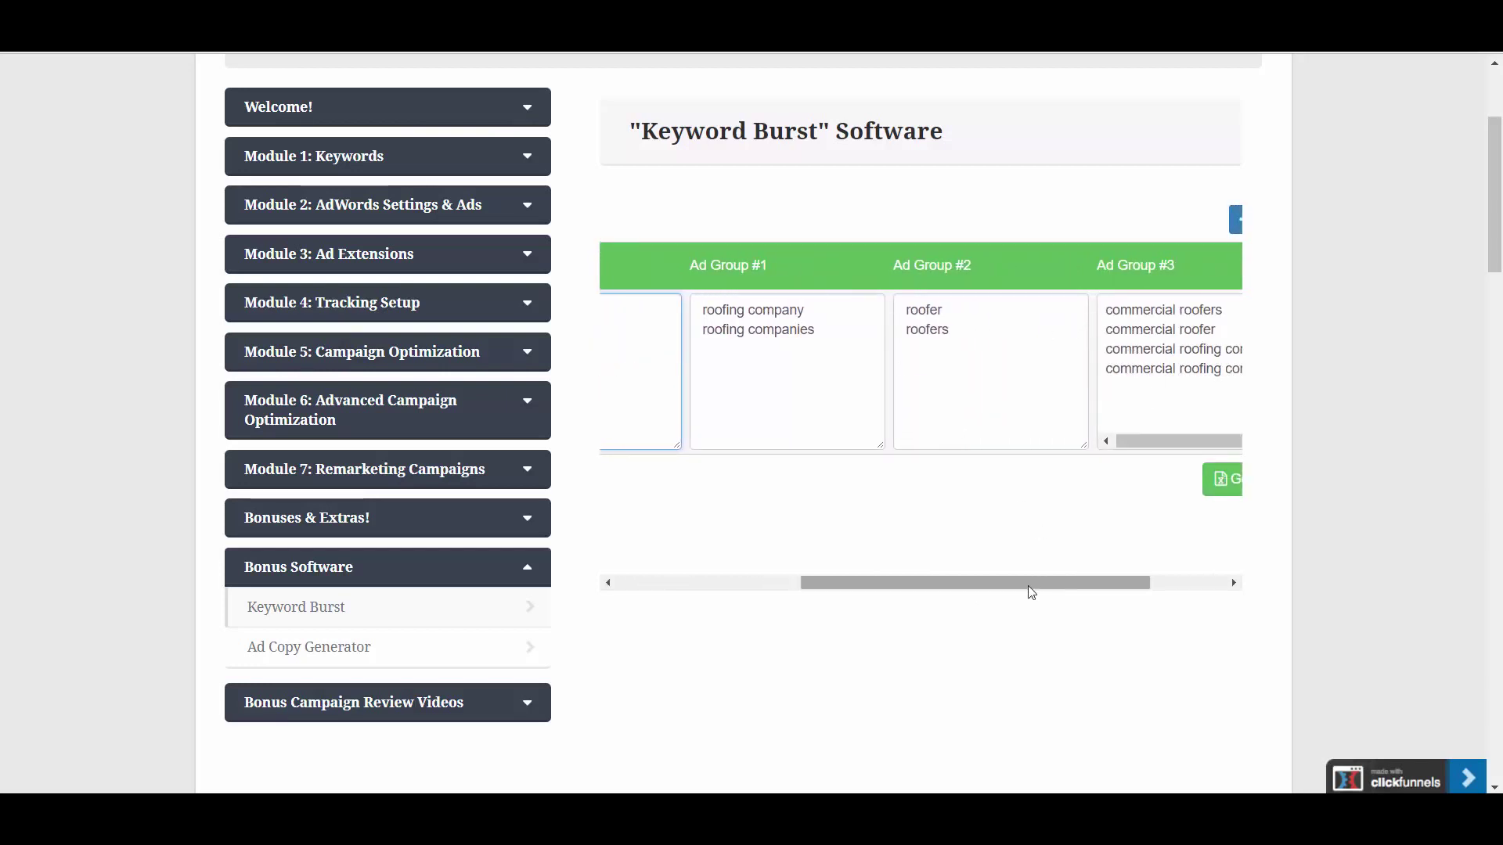
left_click_drag(1013, 591, 758, 594)
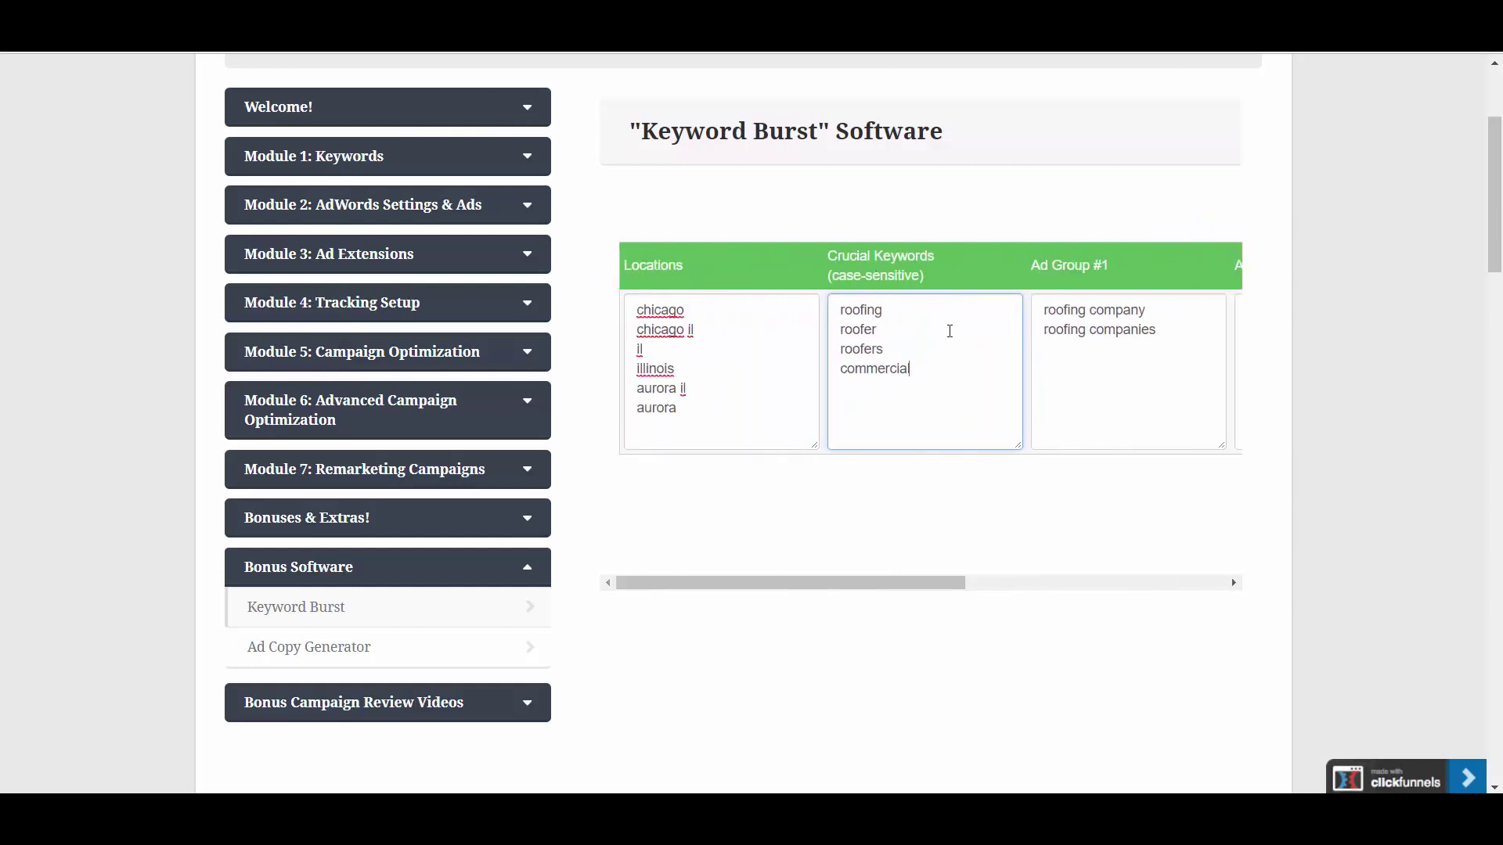
left_click_drag(923, 583, 1184, 607)
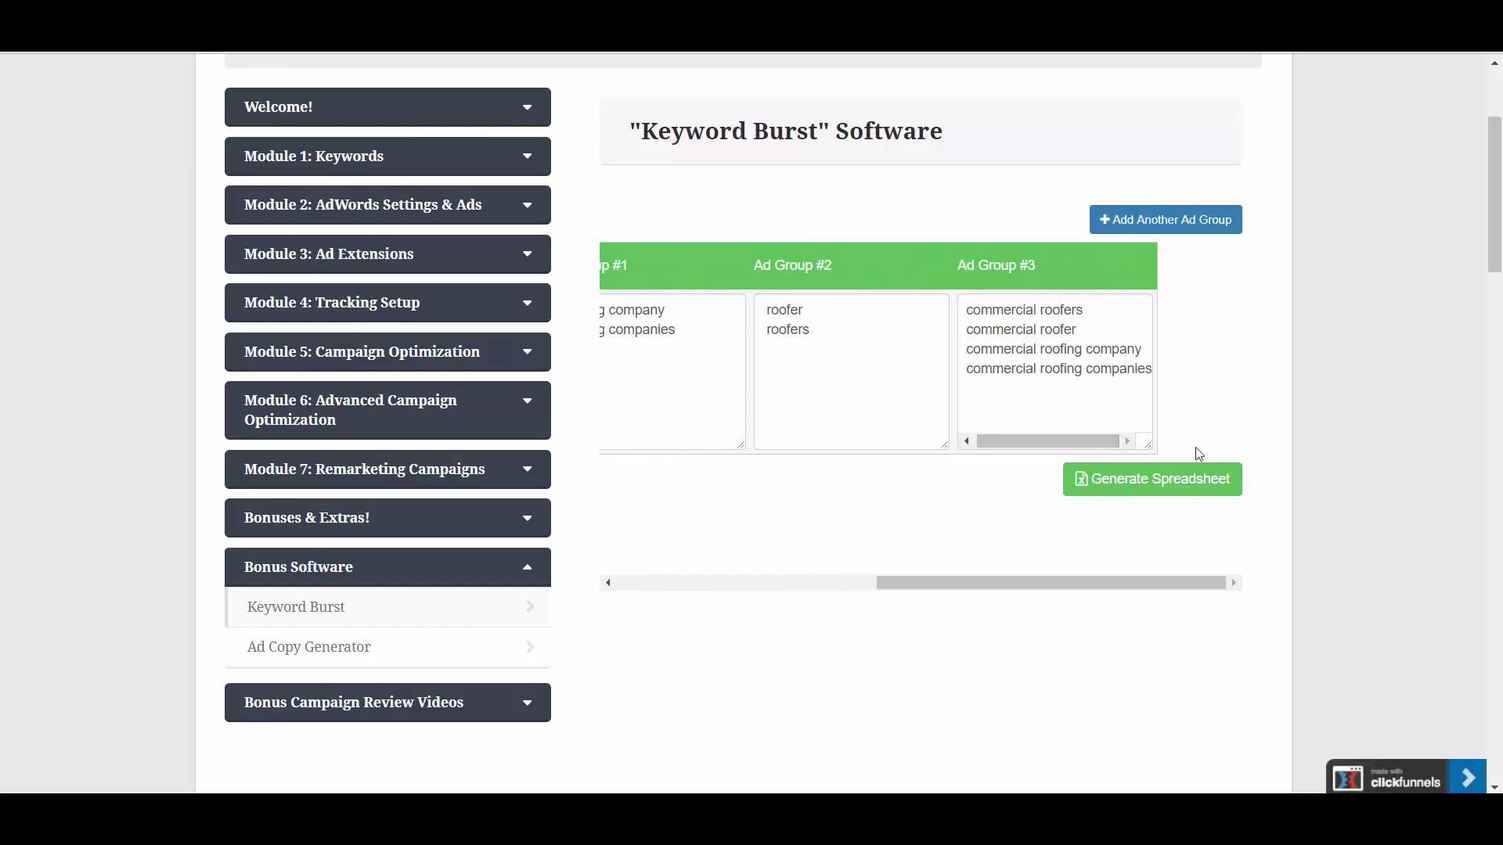
left_click(1171, 488)
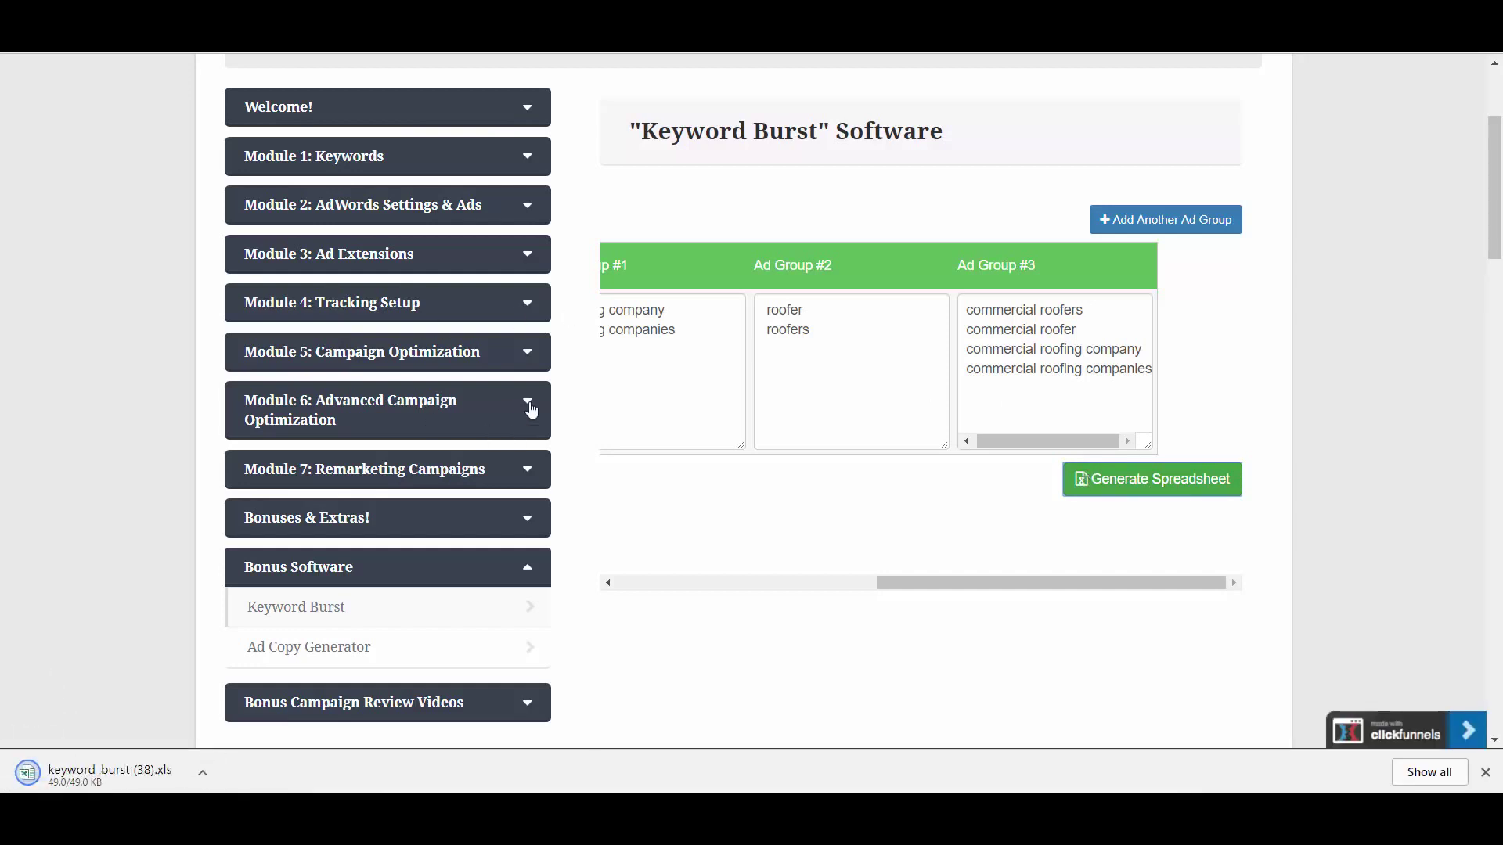
left_click(119, 777)
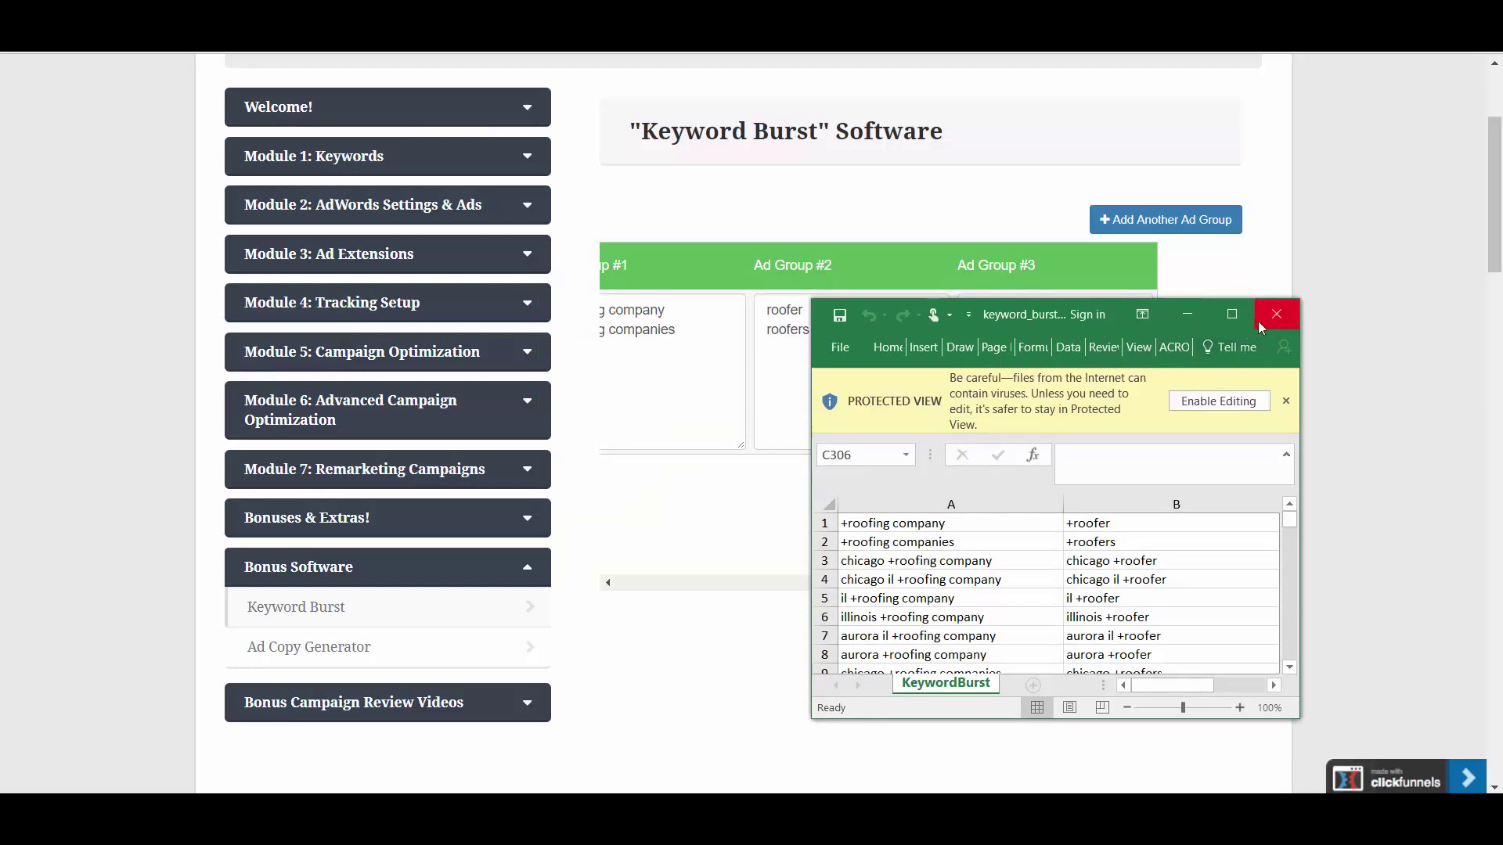
left_click(1233, 316)
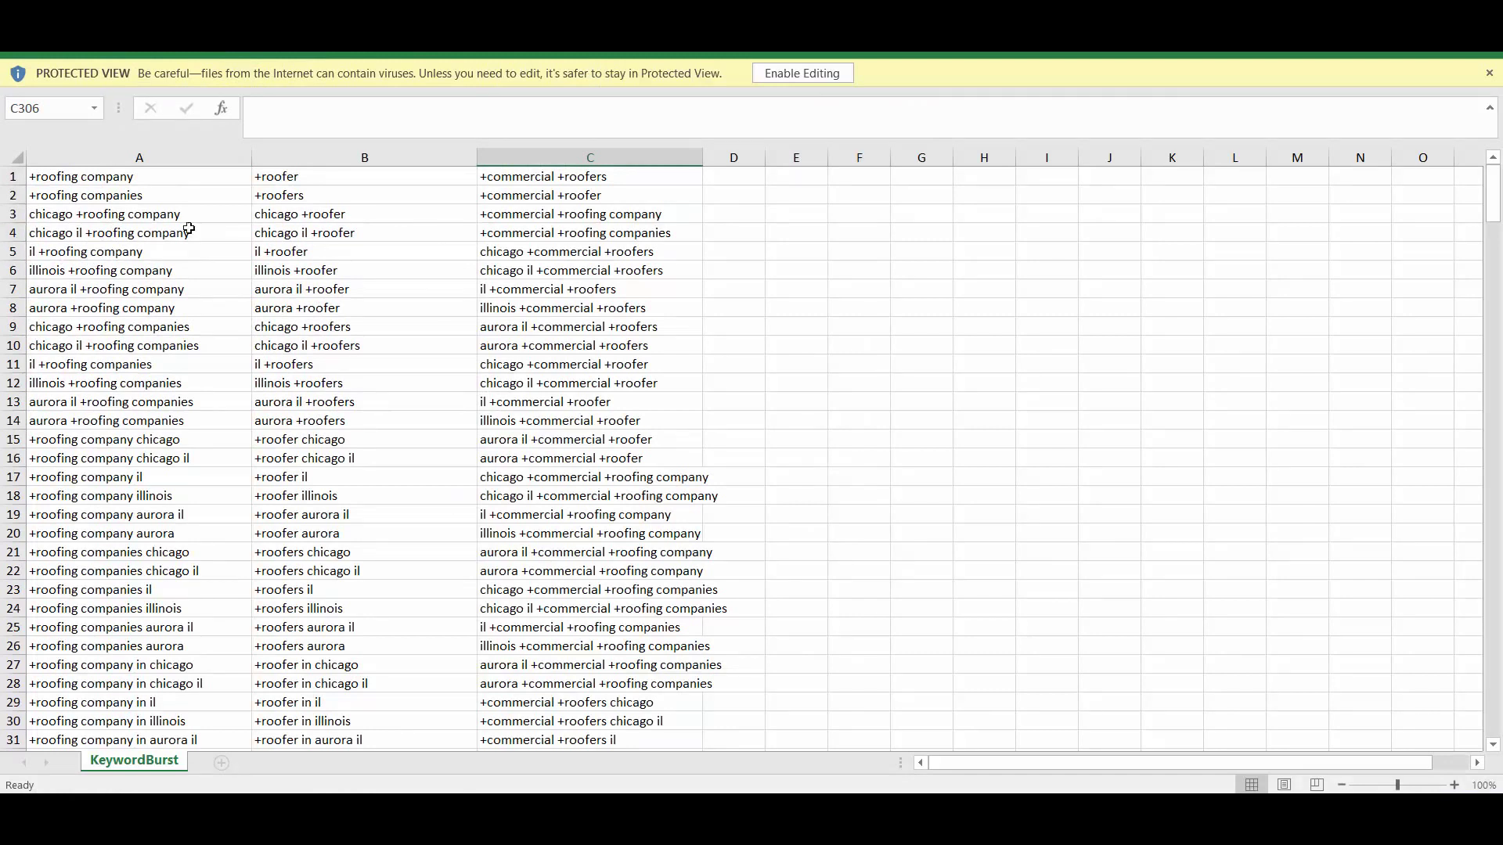
Step: Examine the plus-sign modified broad match keywords in the first rows of column A, including +roofing company, +roofing companies and the Chicago variants
left_click(169, 182)
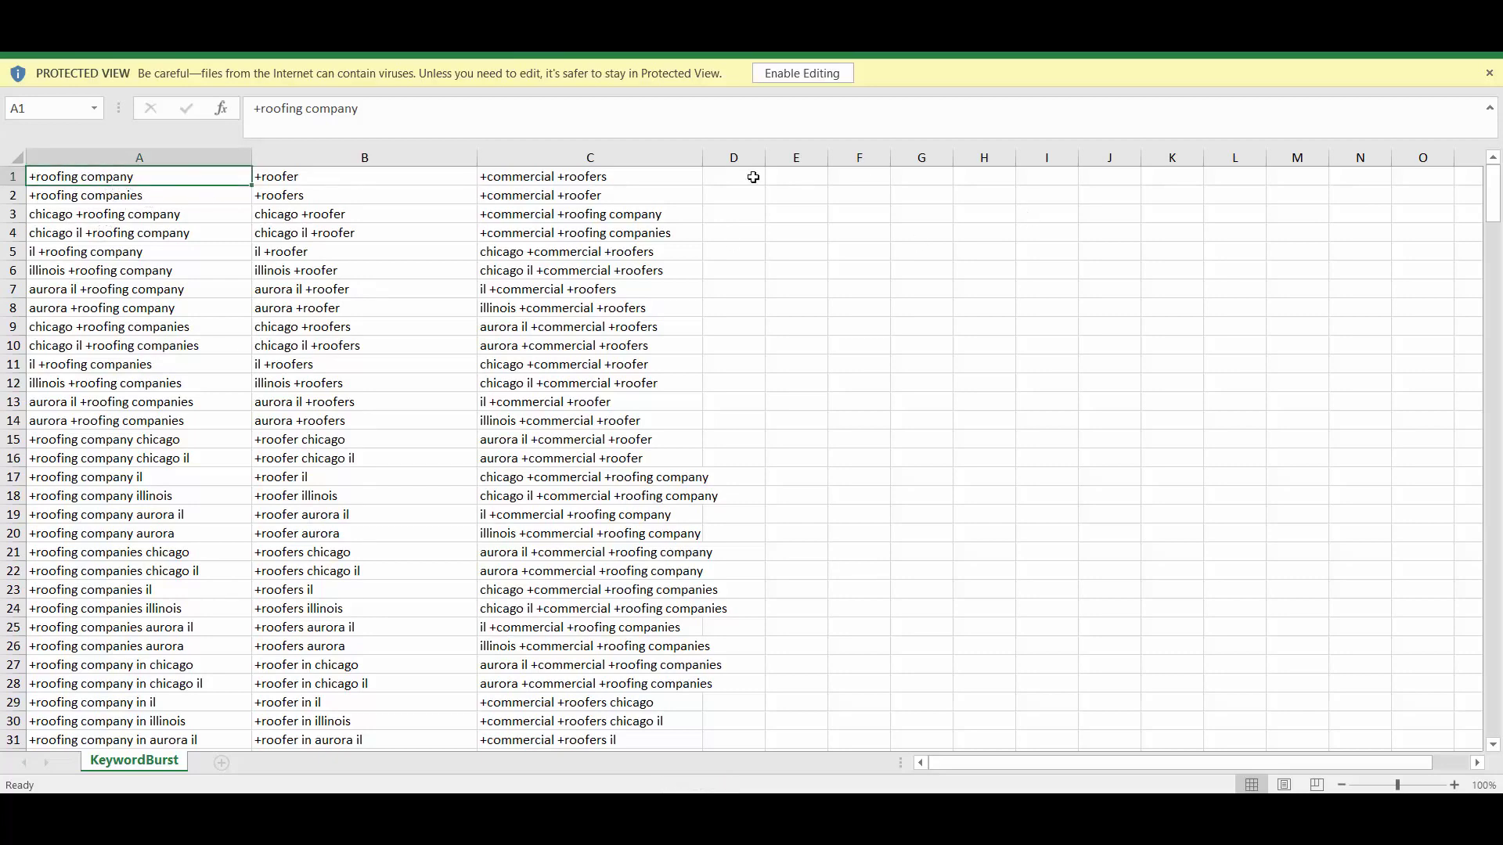
left_click(118, 199)
left_click(117, 181)
left_click(116, 196)
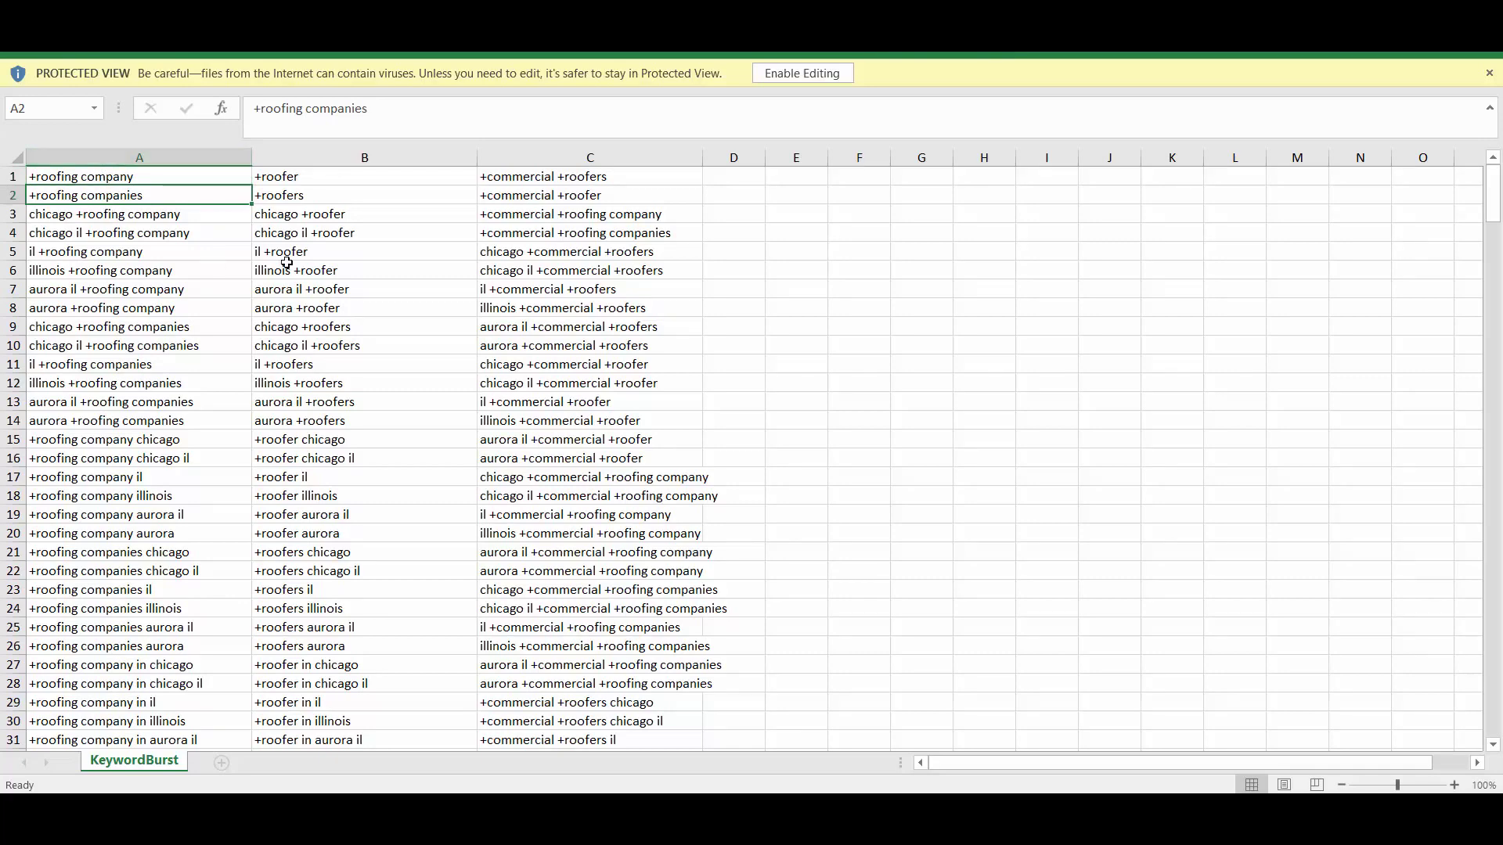
left_click_drag(1496, 206, 1010, 248)
left_click(132, 233)
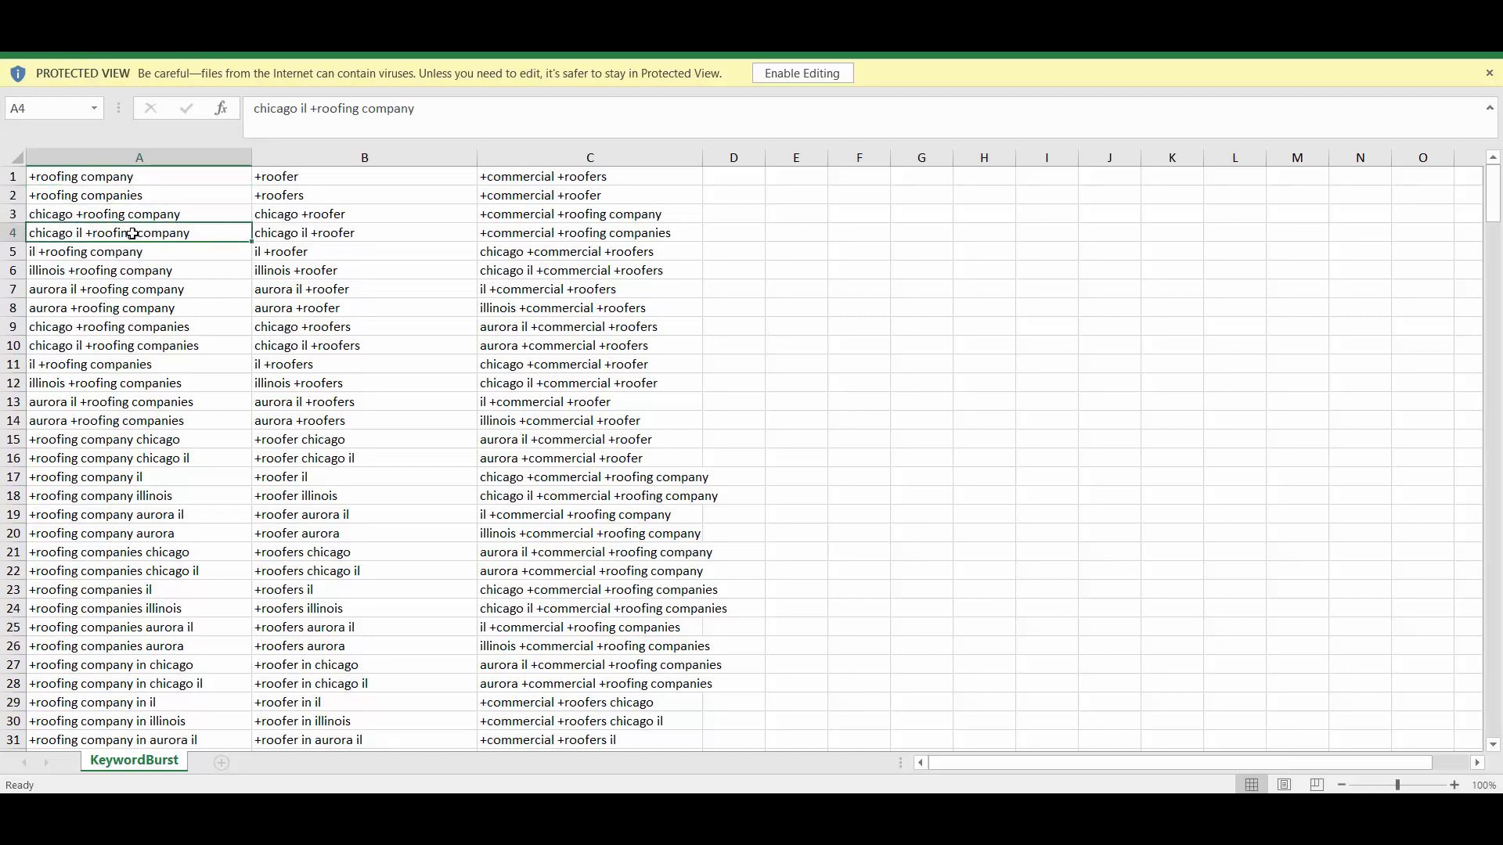
left_click(105, 208)
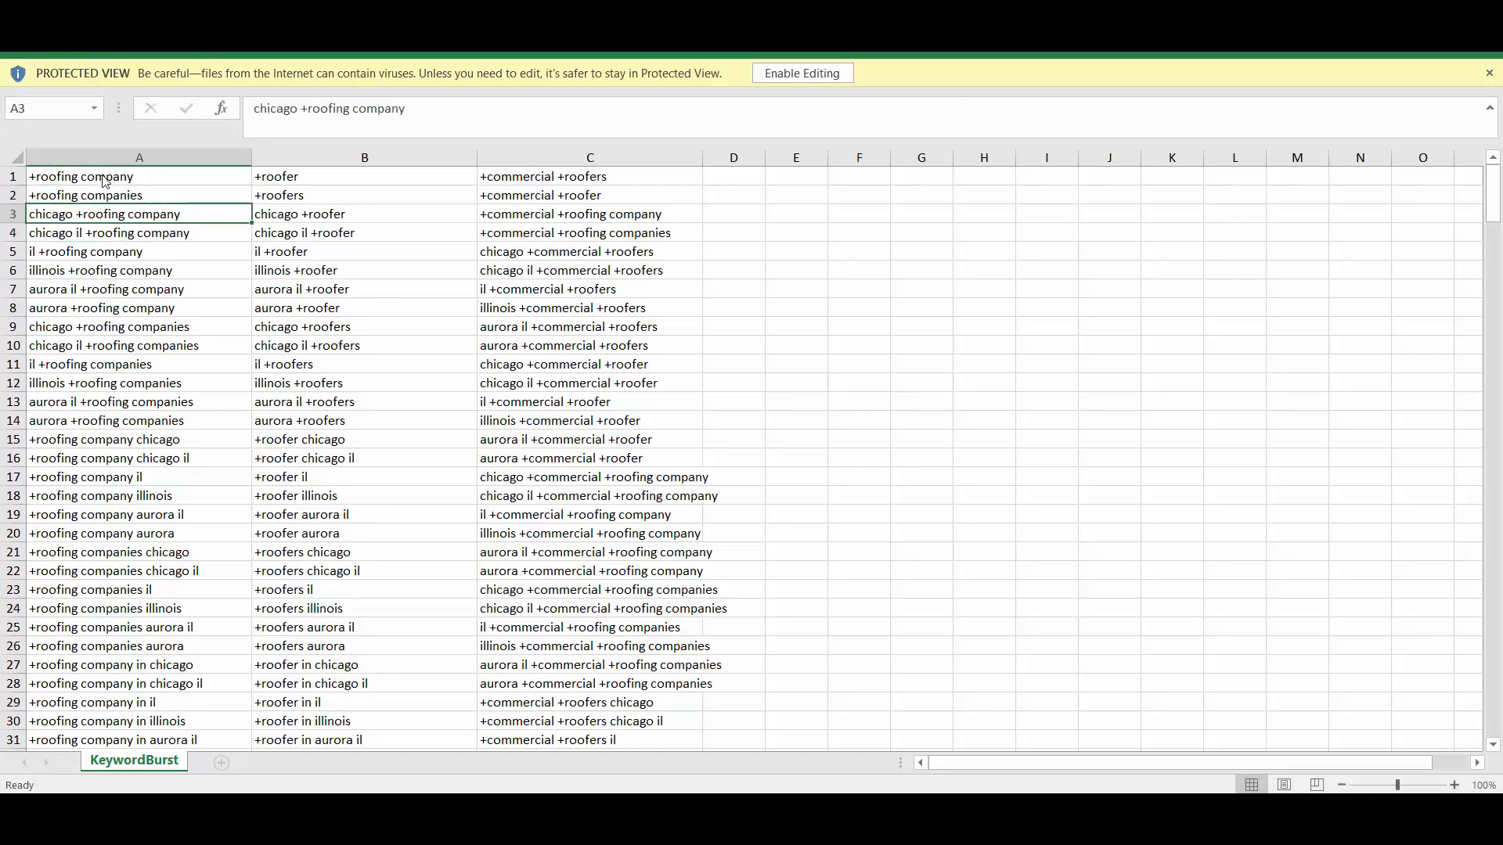
left_click(105, 179)
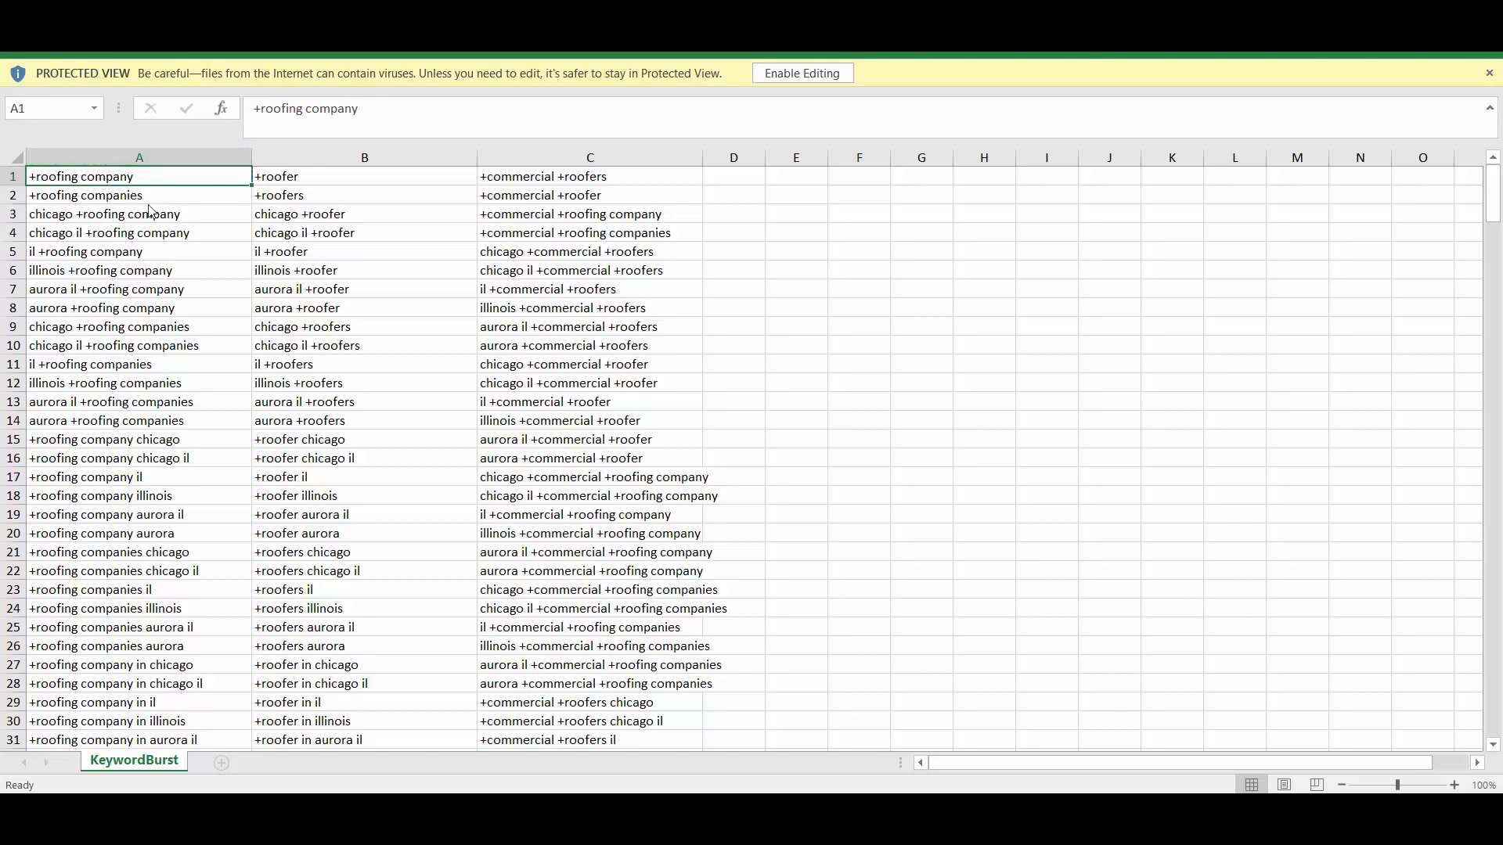
left_click(122, 201)
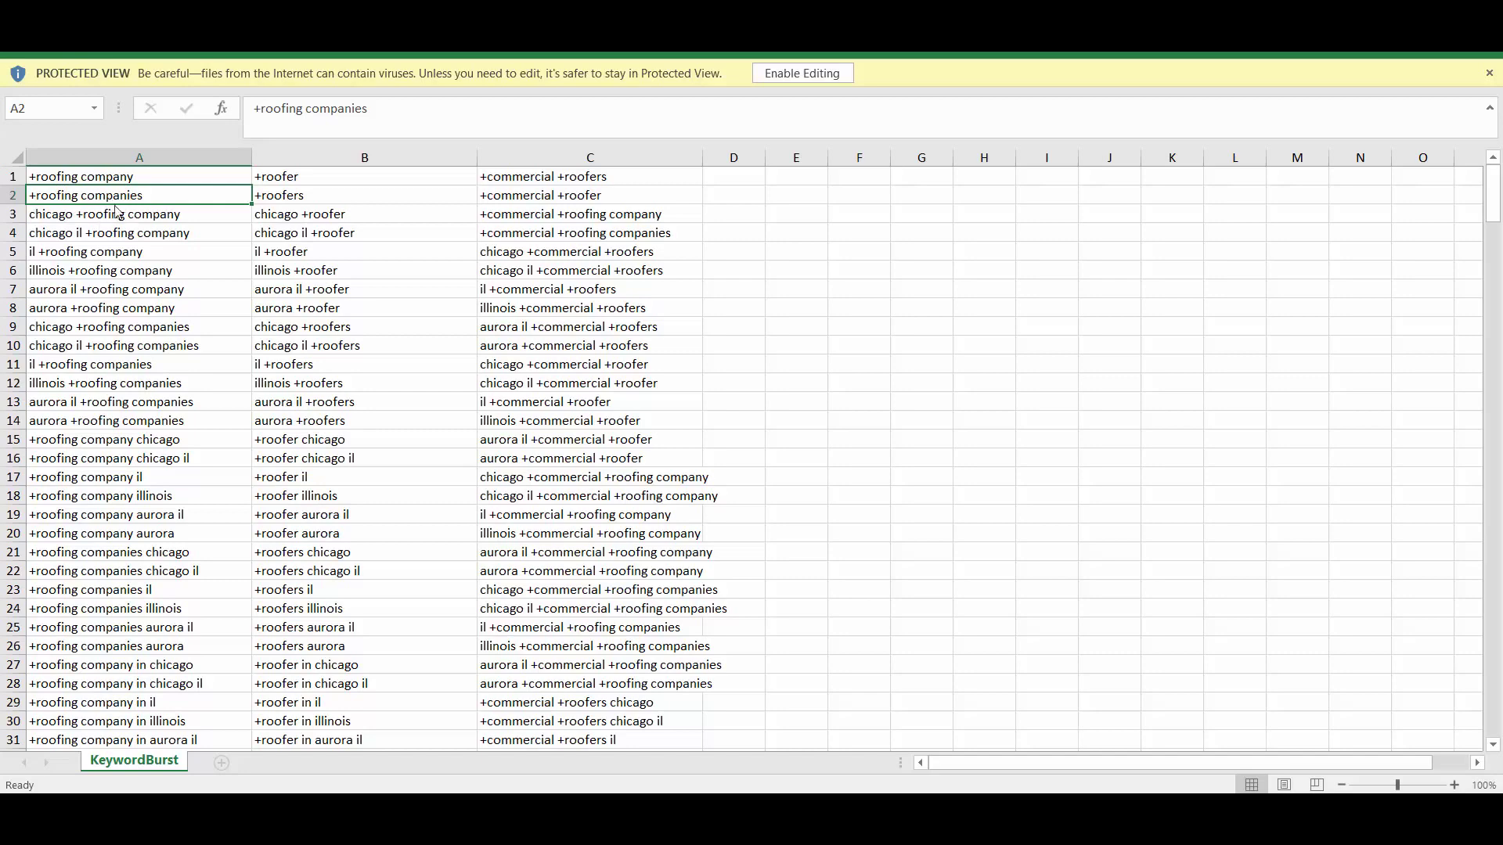
left_click(261, 108)
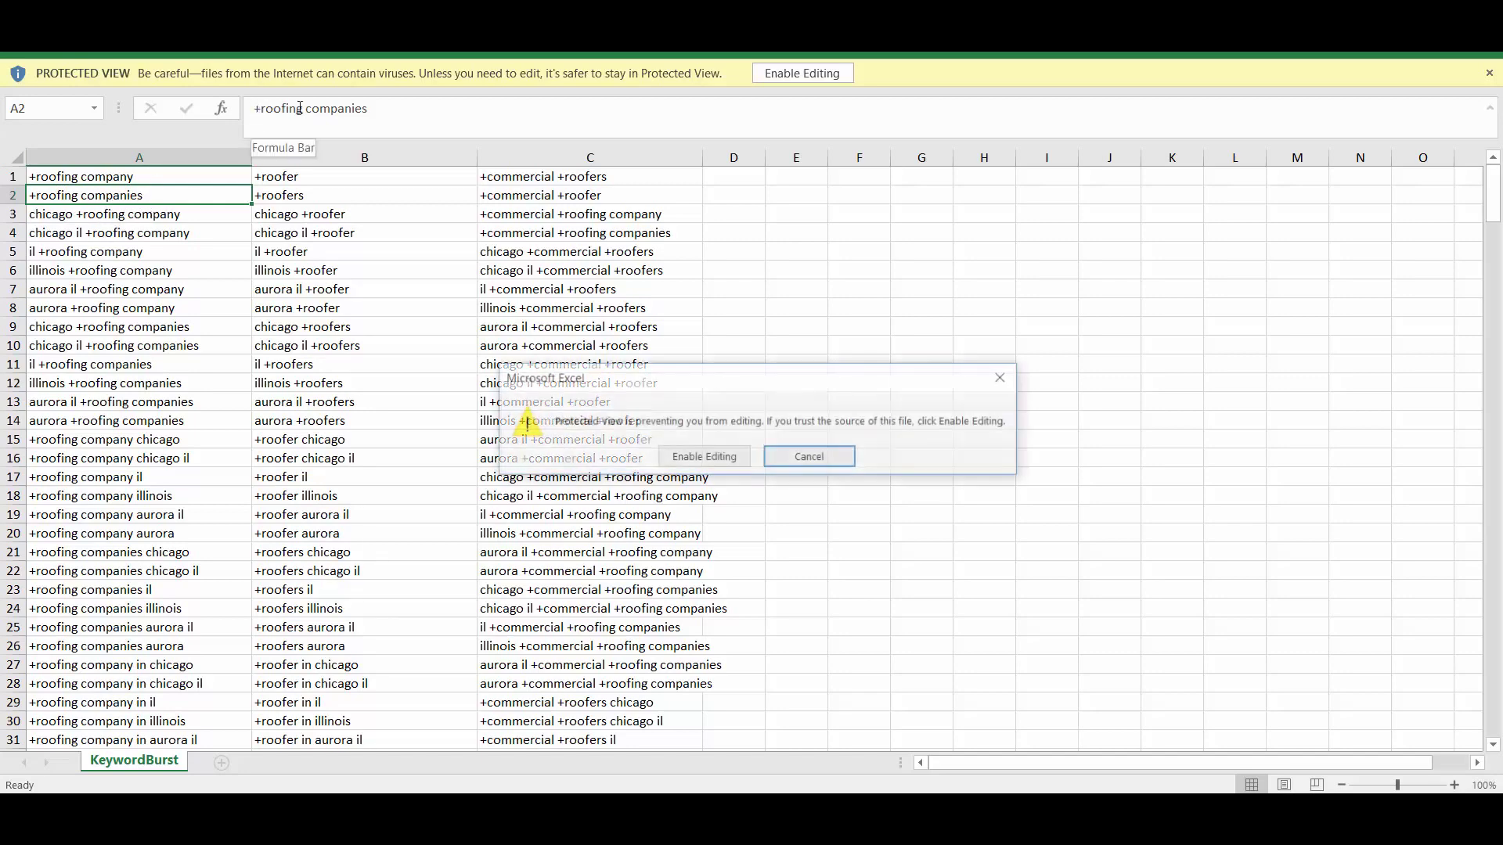
key("Escape")
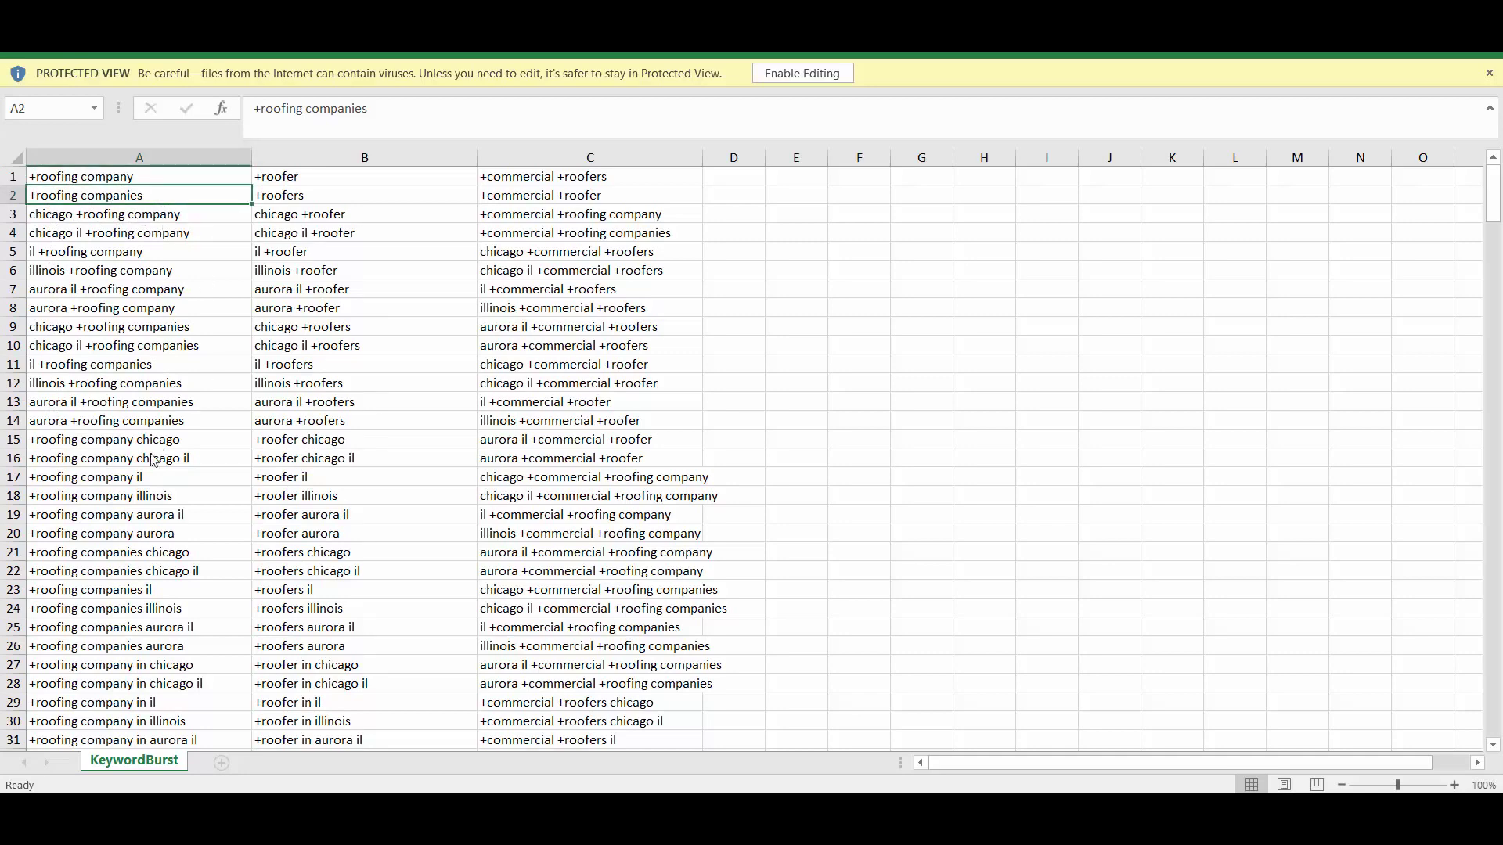
Step: Examine the bracketed exact match keywords in column A, starting at [roofing company] in A39, and compare them with the plus-sign keywords
scroll(153, 460, "down", 3)
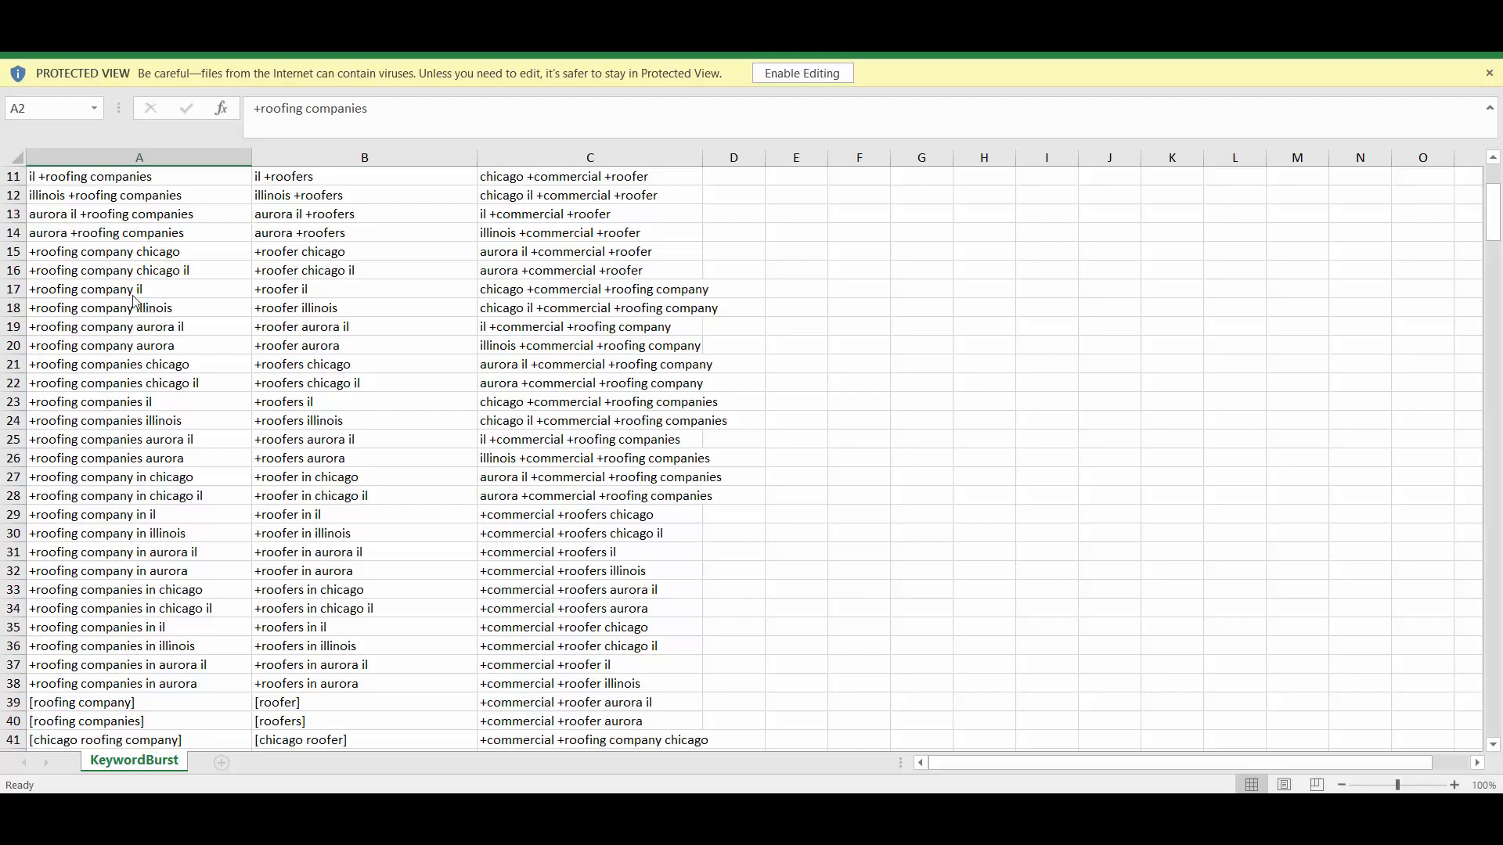
scroll(132, 278, "down", 3)
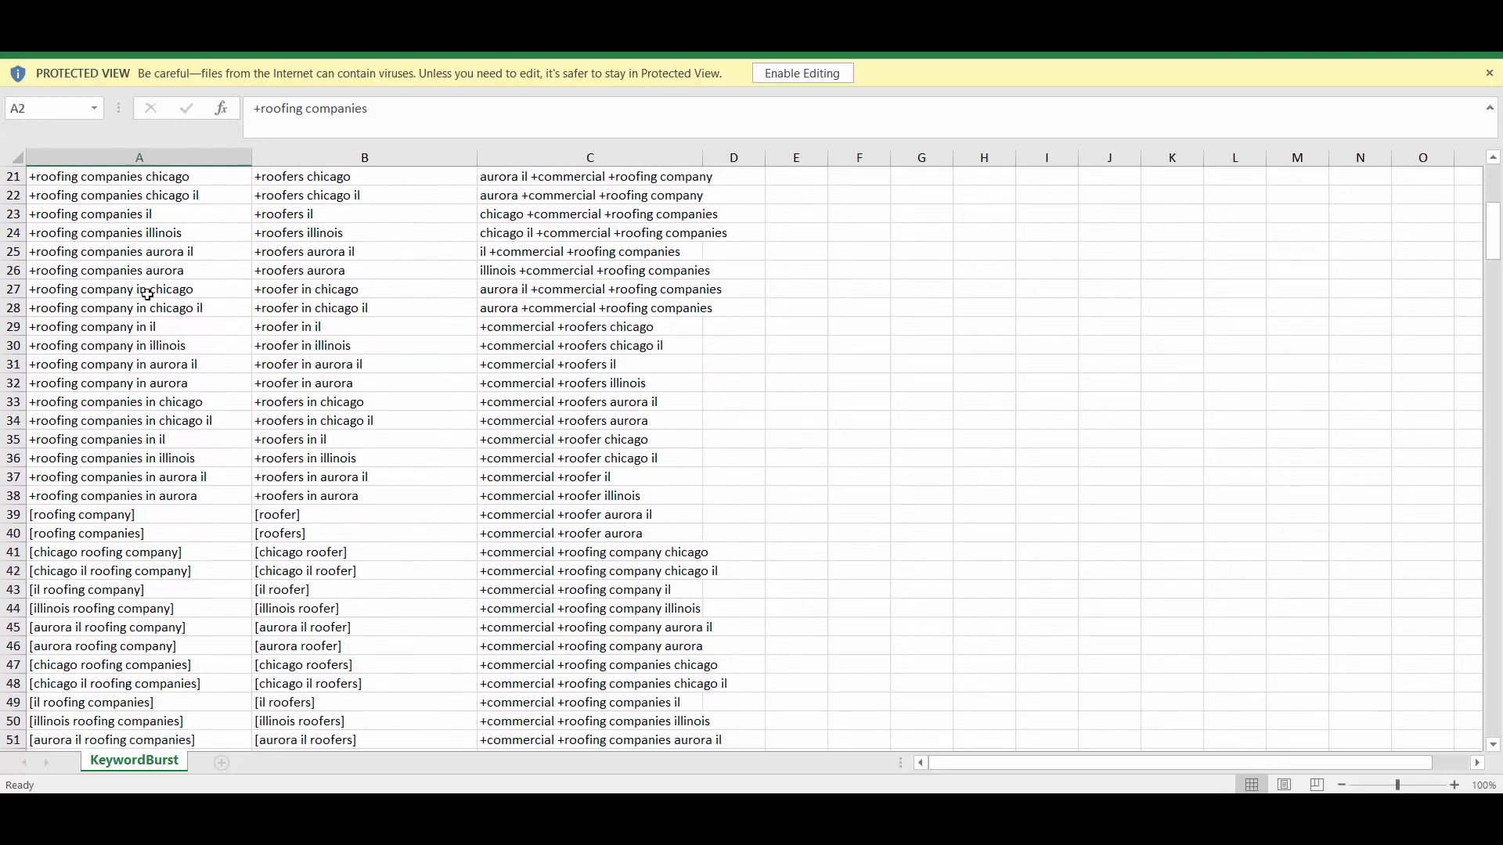
scroll(129, 258, "down", 3)
left_click(61, 334)
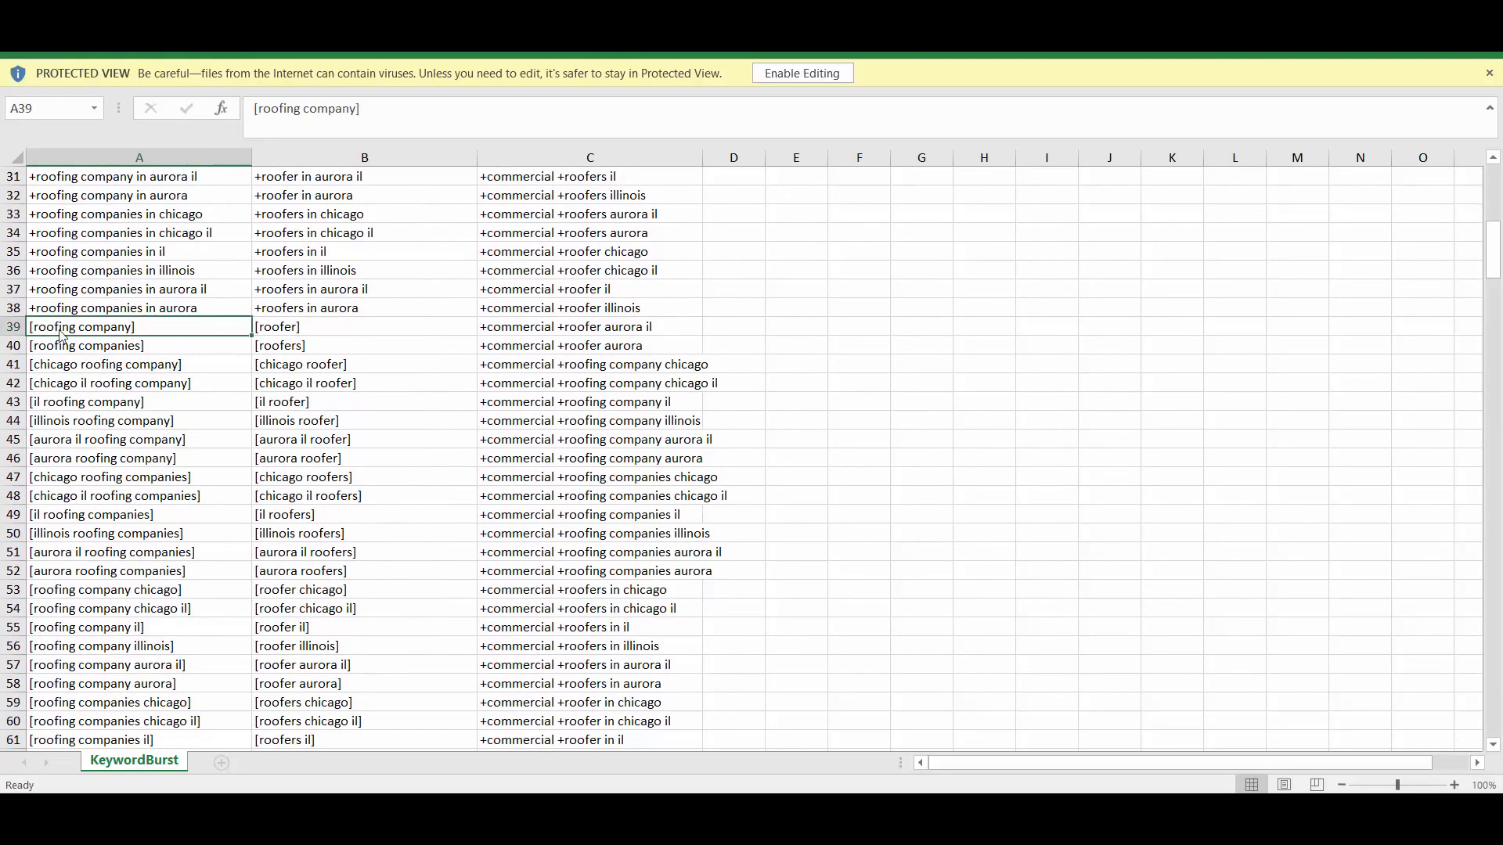
left_click(119, 343)
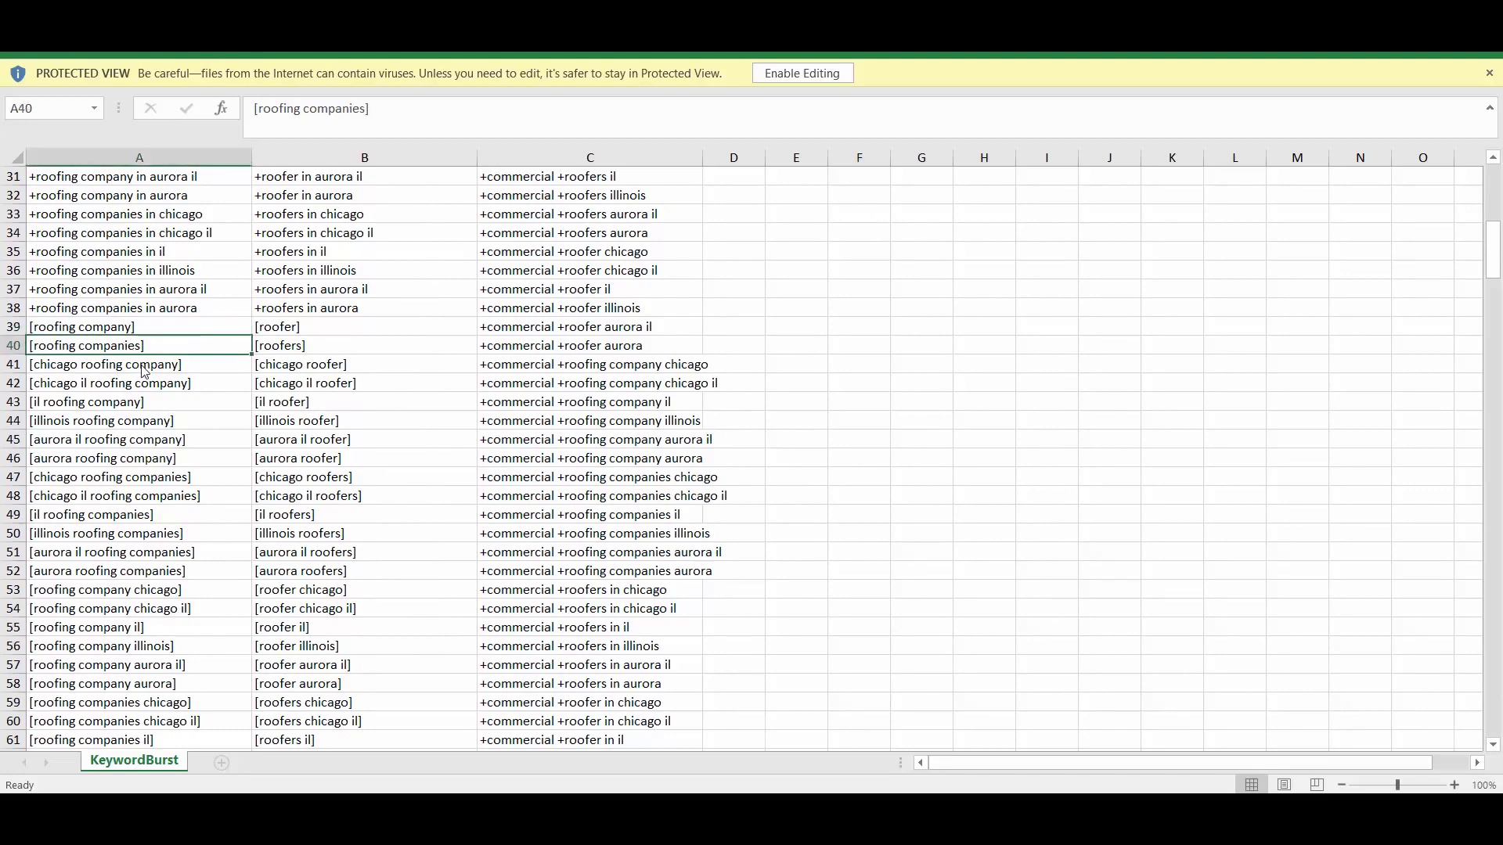
left_click(144, 370)
left_click(136, 384)
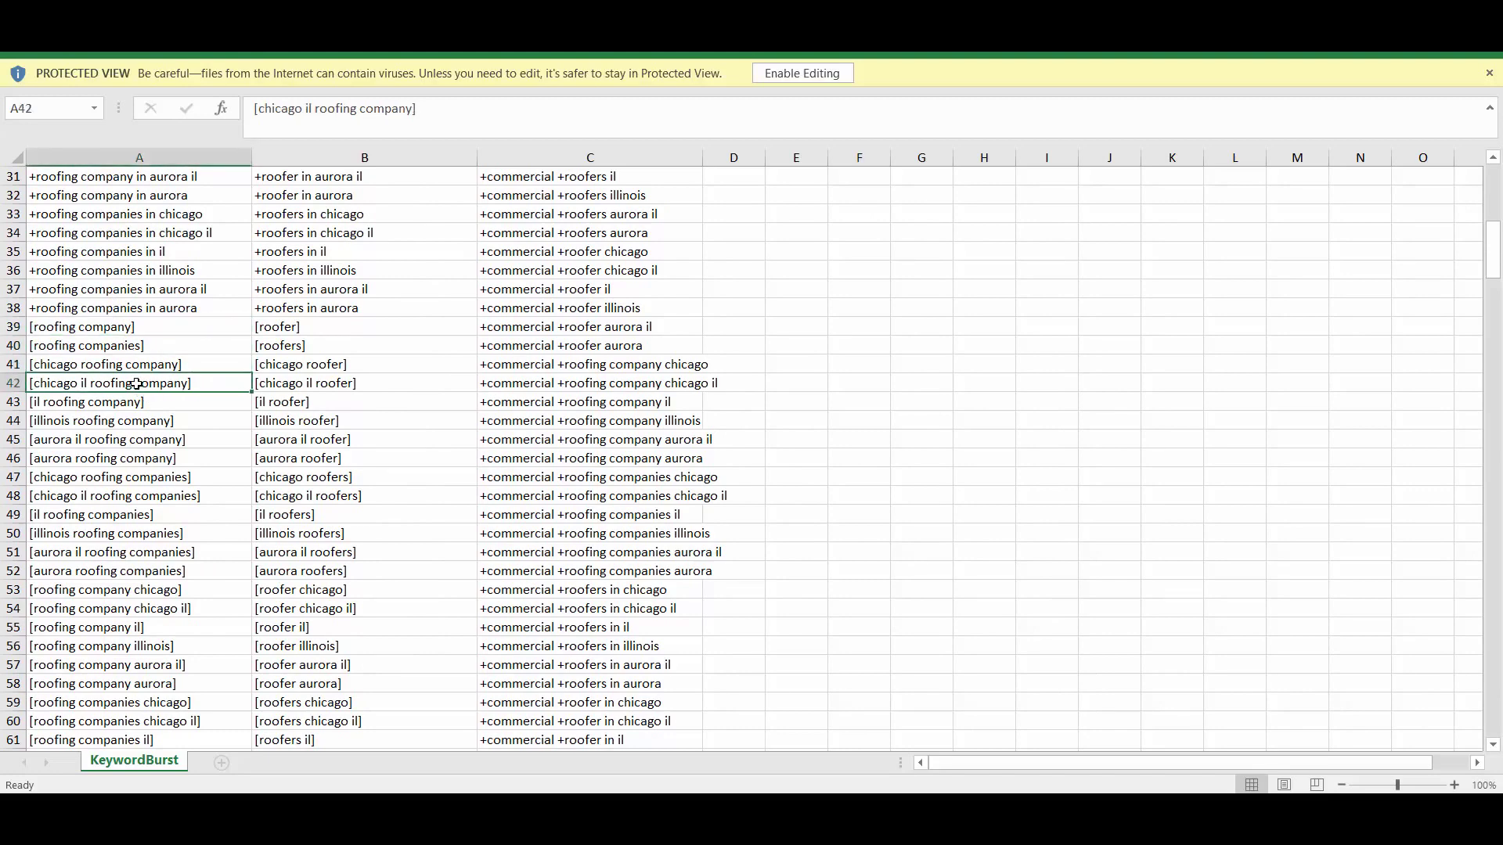
left_click(135, 332)
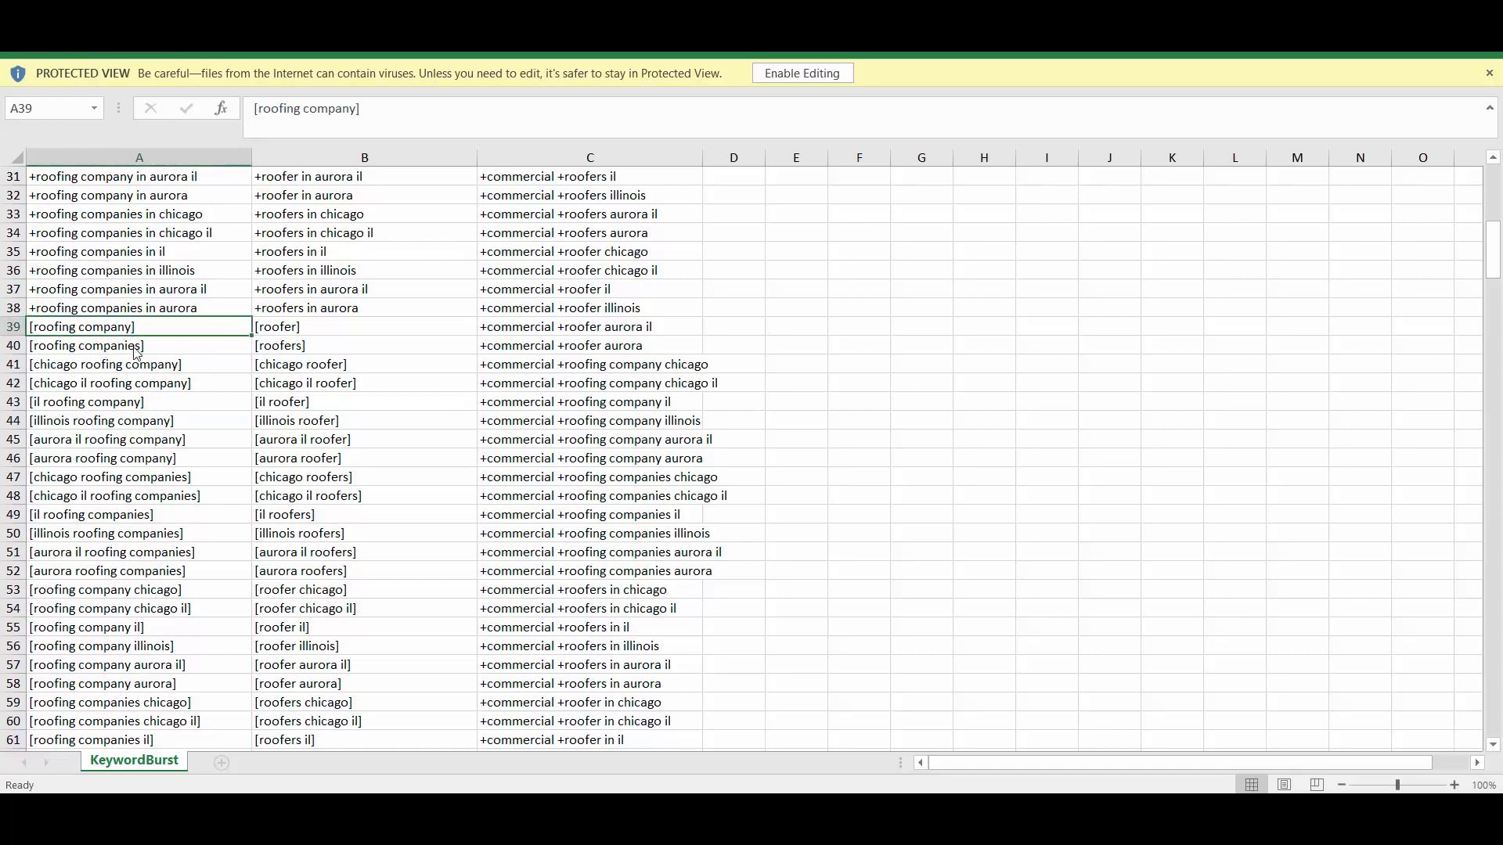
scroll(176, 342, "up", 10)
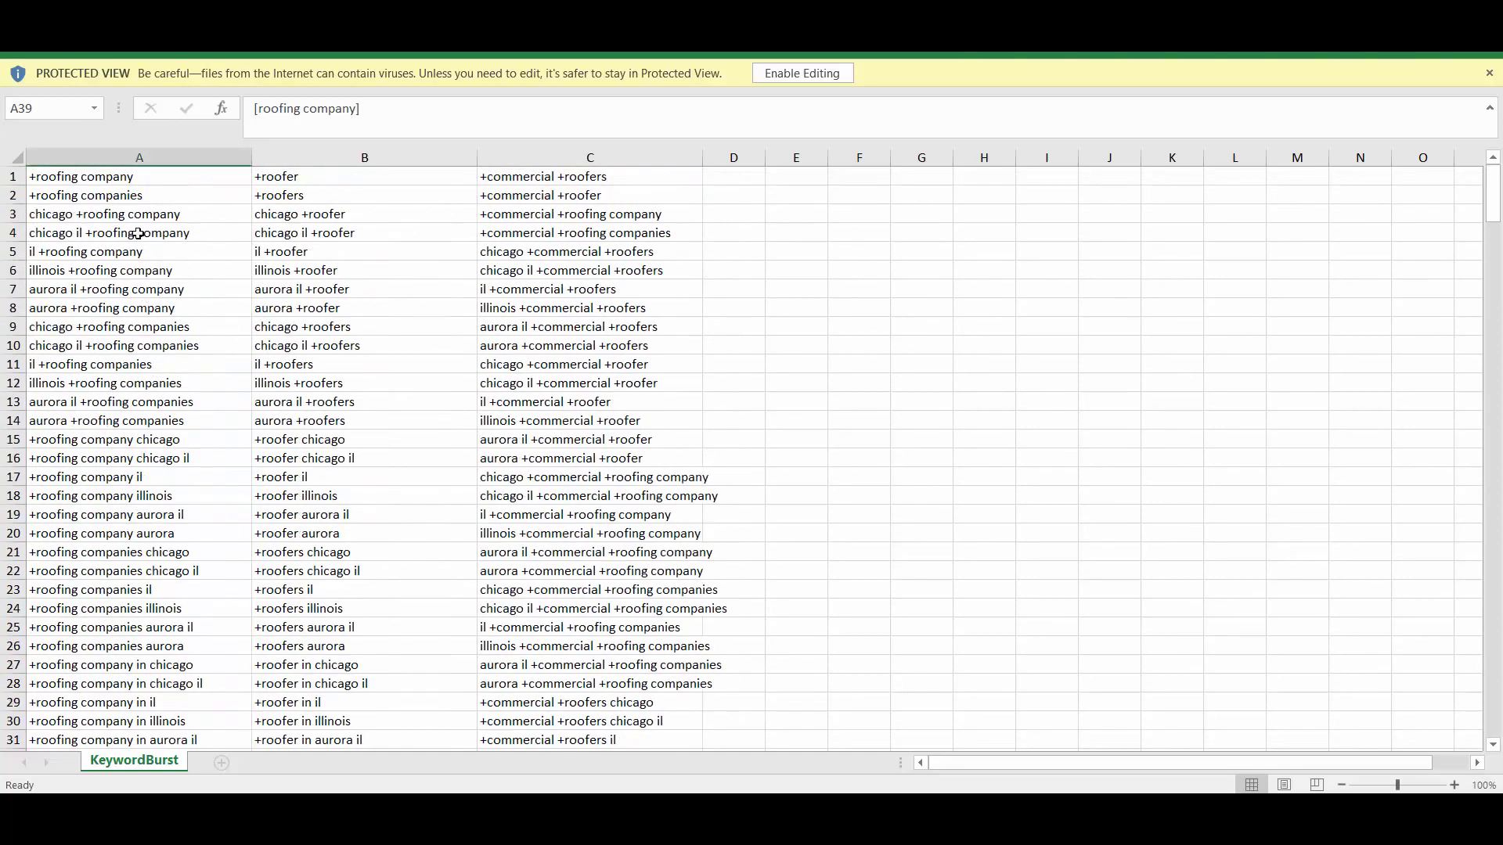
Step: Review the quoted phrase match keywords and the bracketed negative keywords below them in columns A and B
scroll(151, 233, "down", 5)
scroll(151, 232, "down", 18)
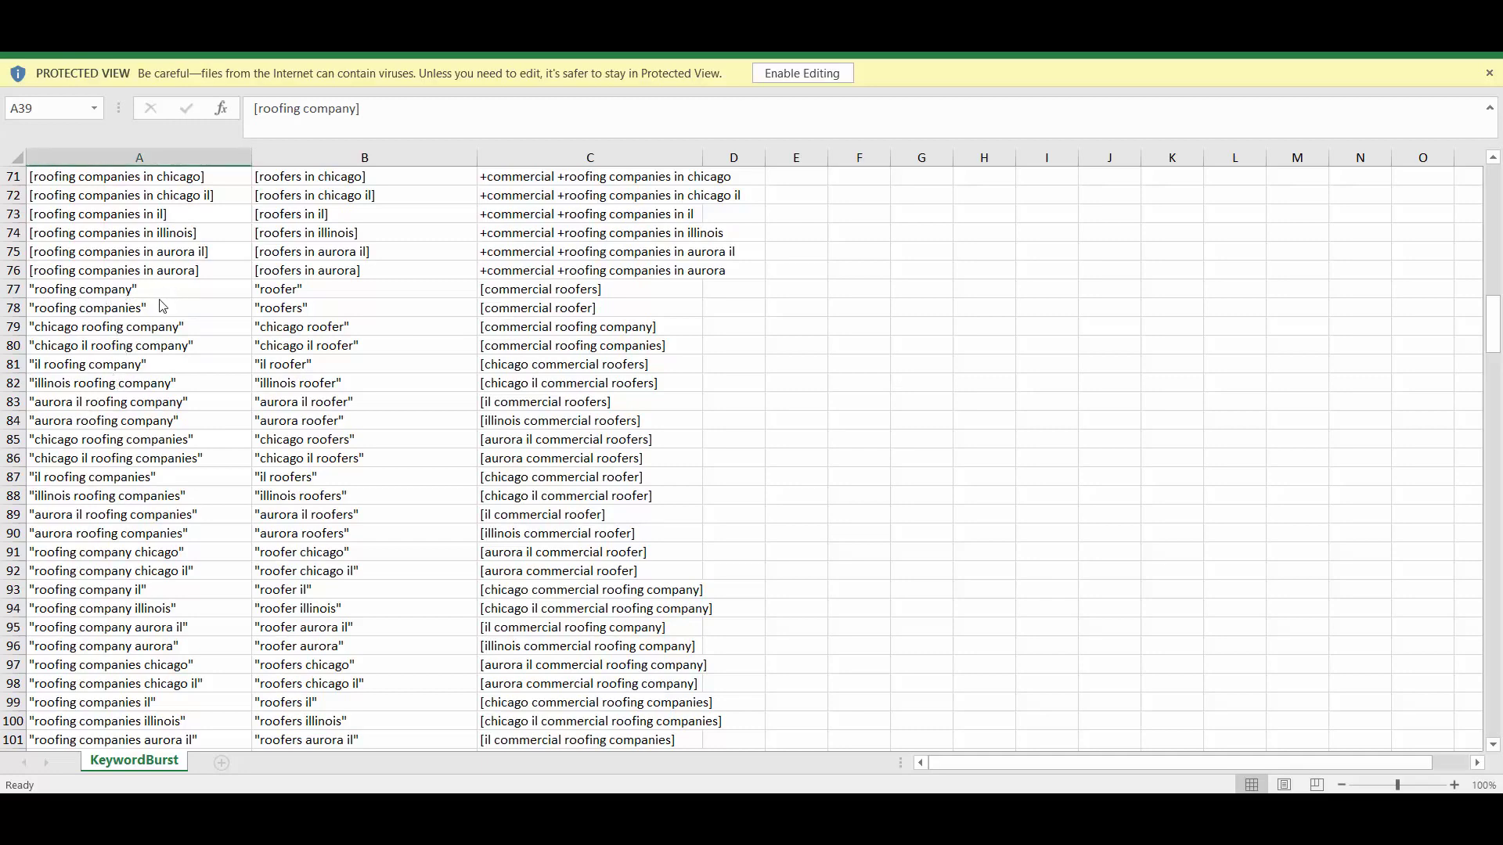
scroll(157, 294, "down", 13)
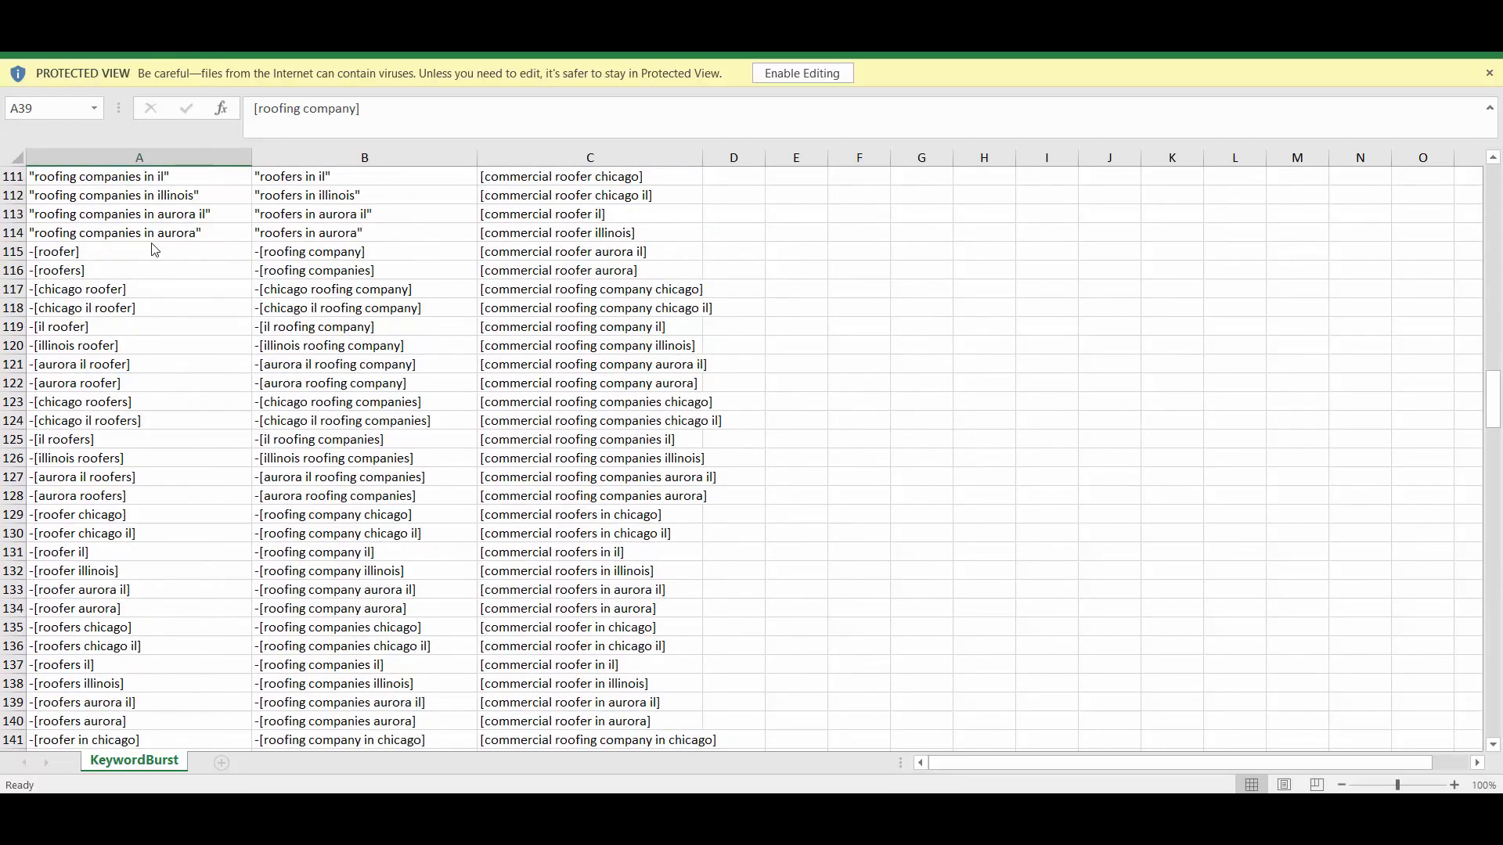
scroll(108, 258, "down", 3)
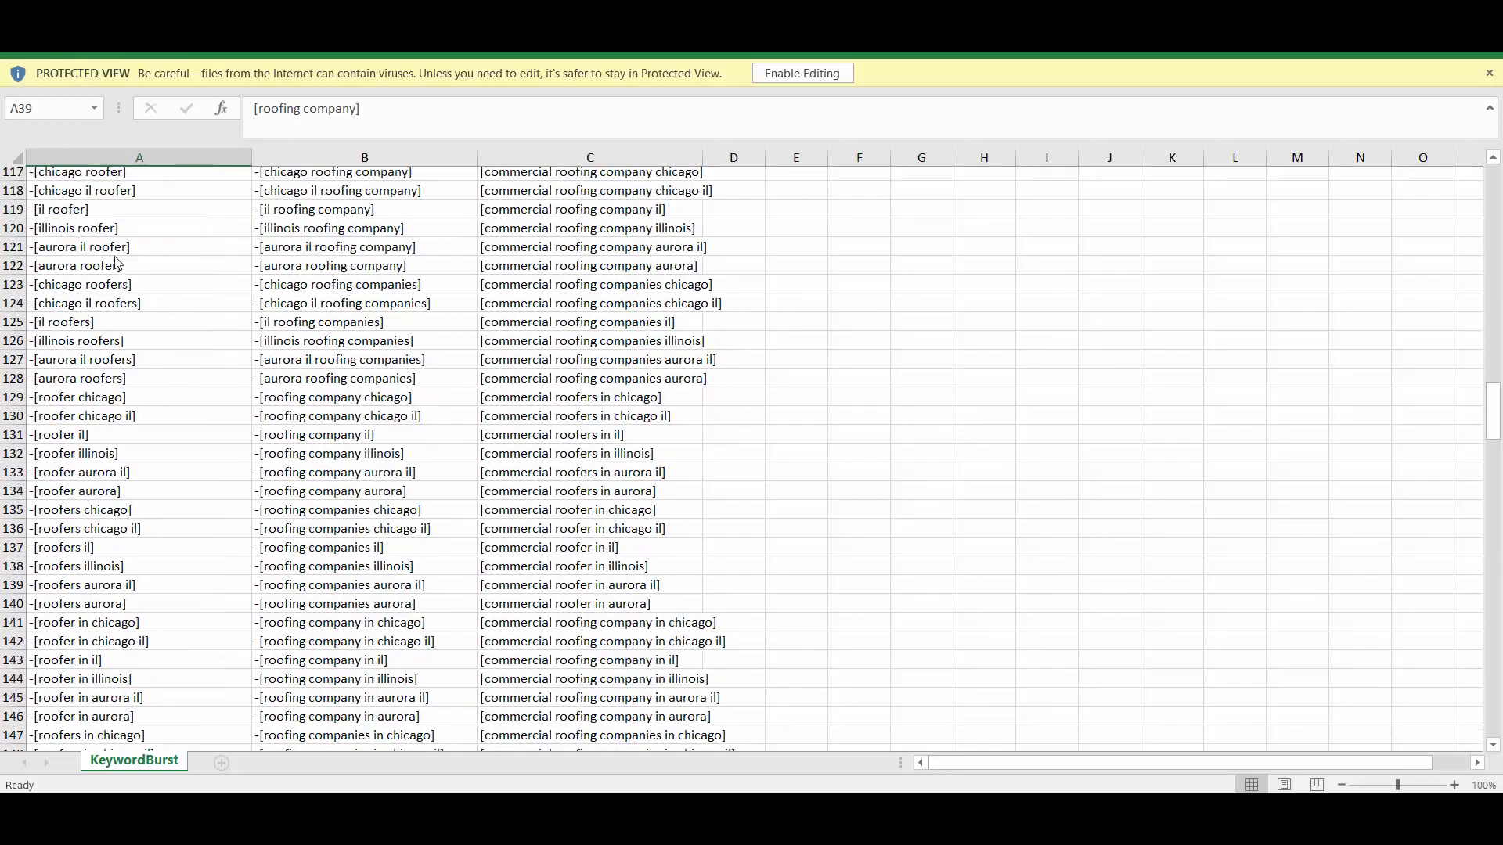
scroll(98, 241, "down", 3)
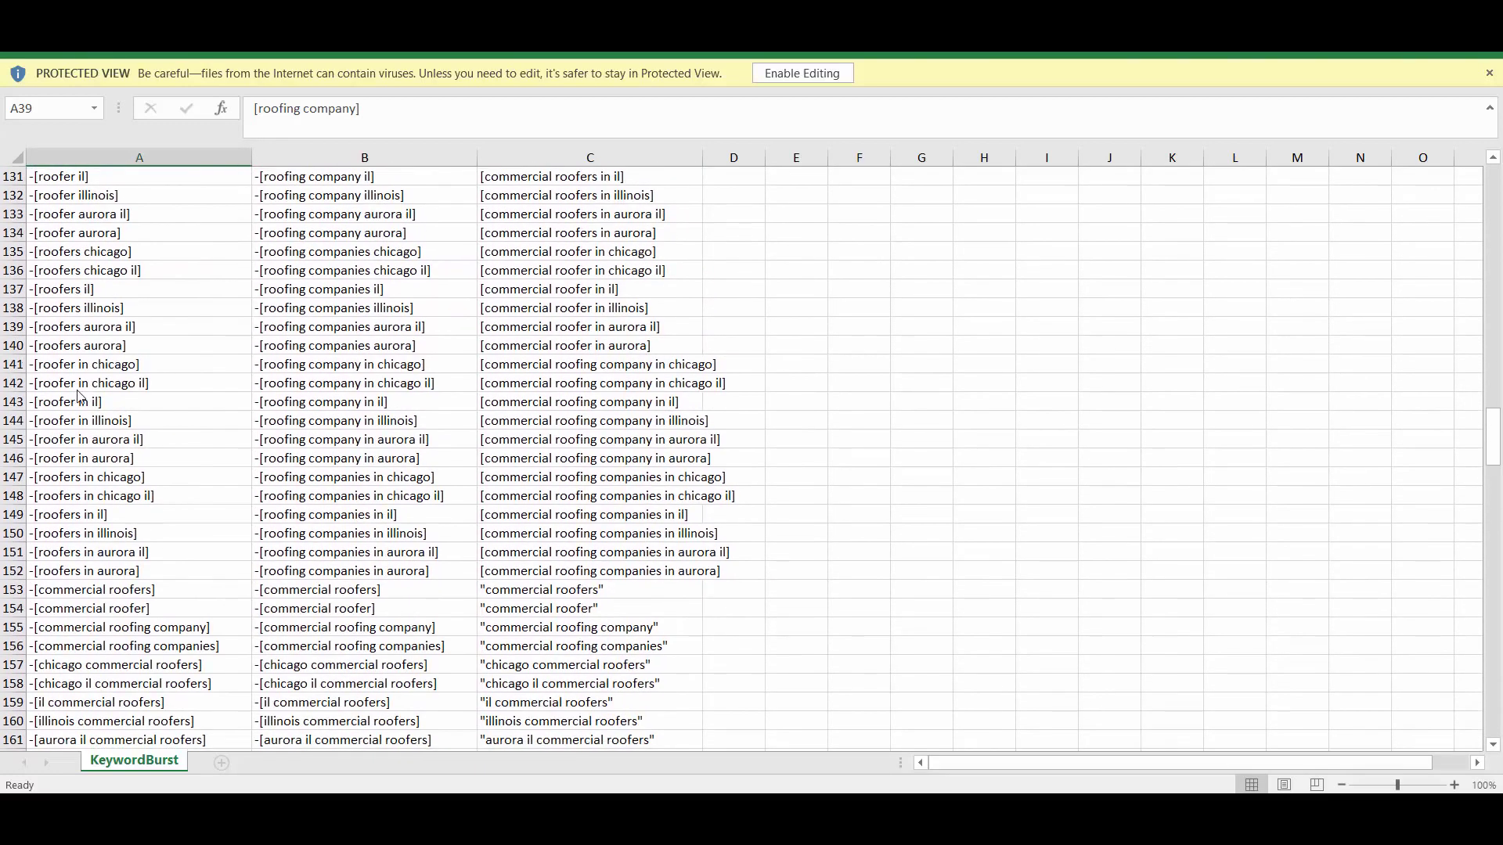
scroll(131, 398, "up", 7)
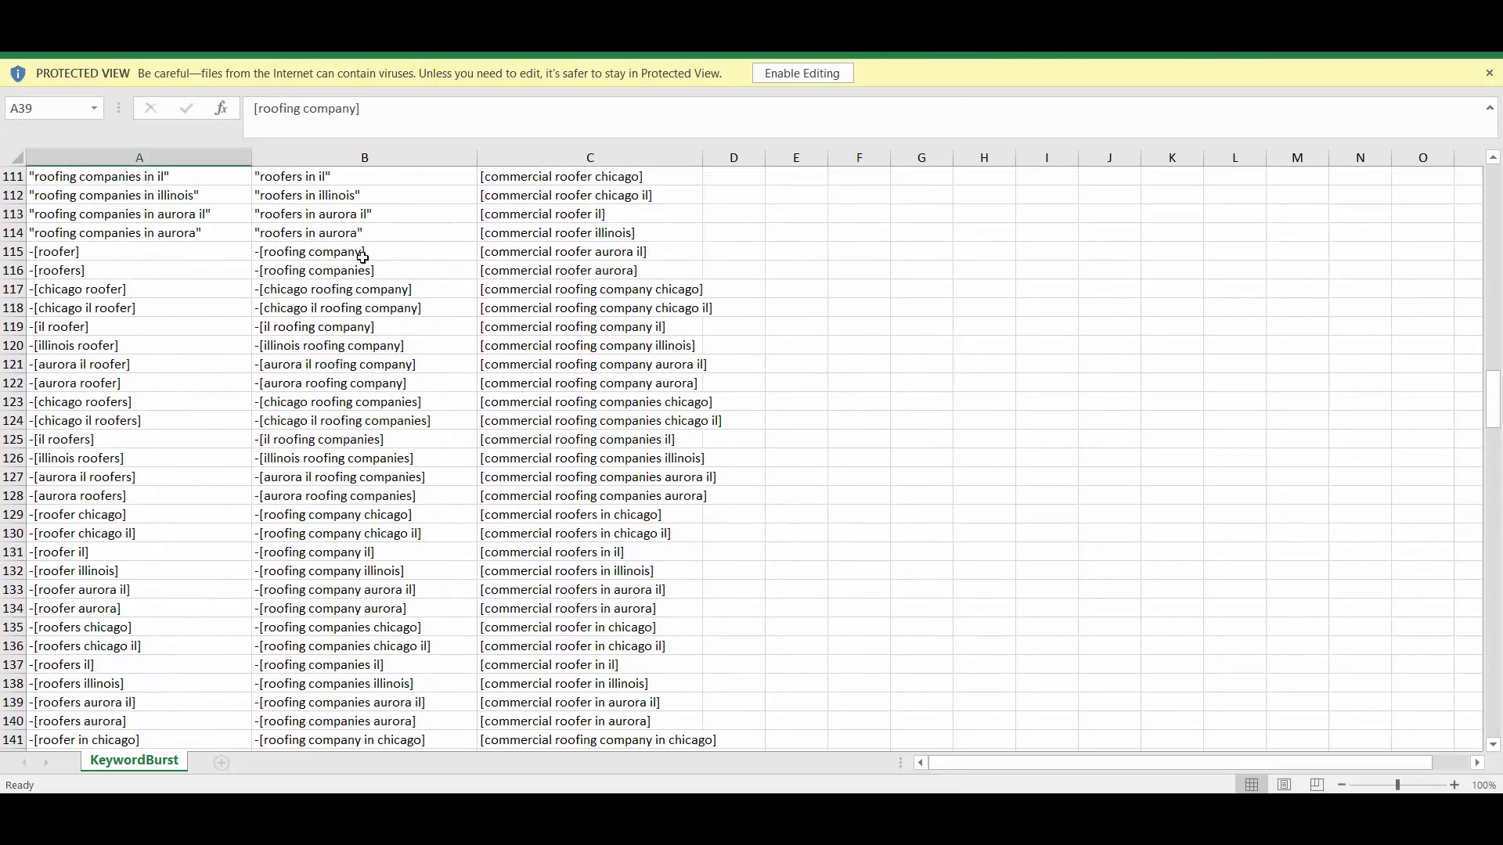
scroll(383, 231, "up", 17)
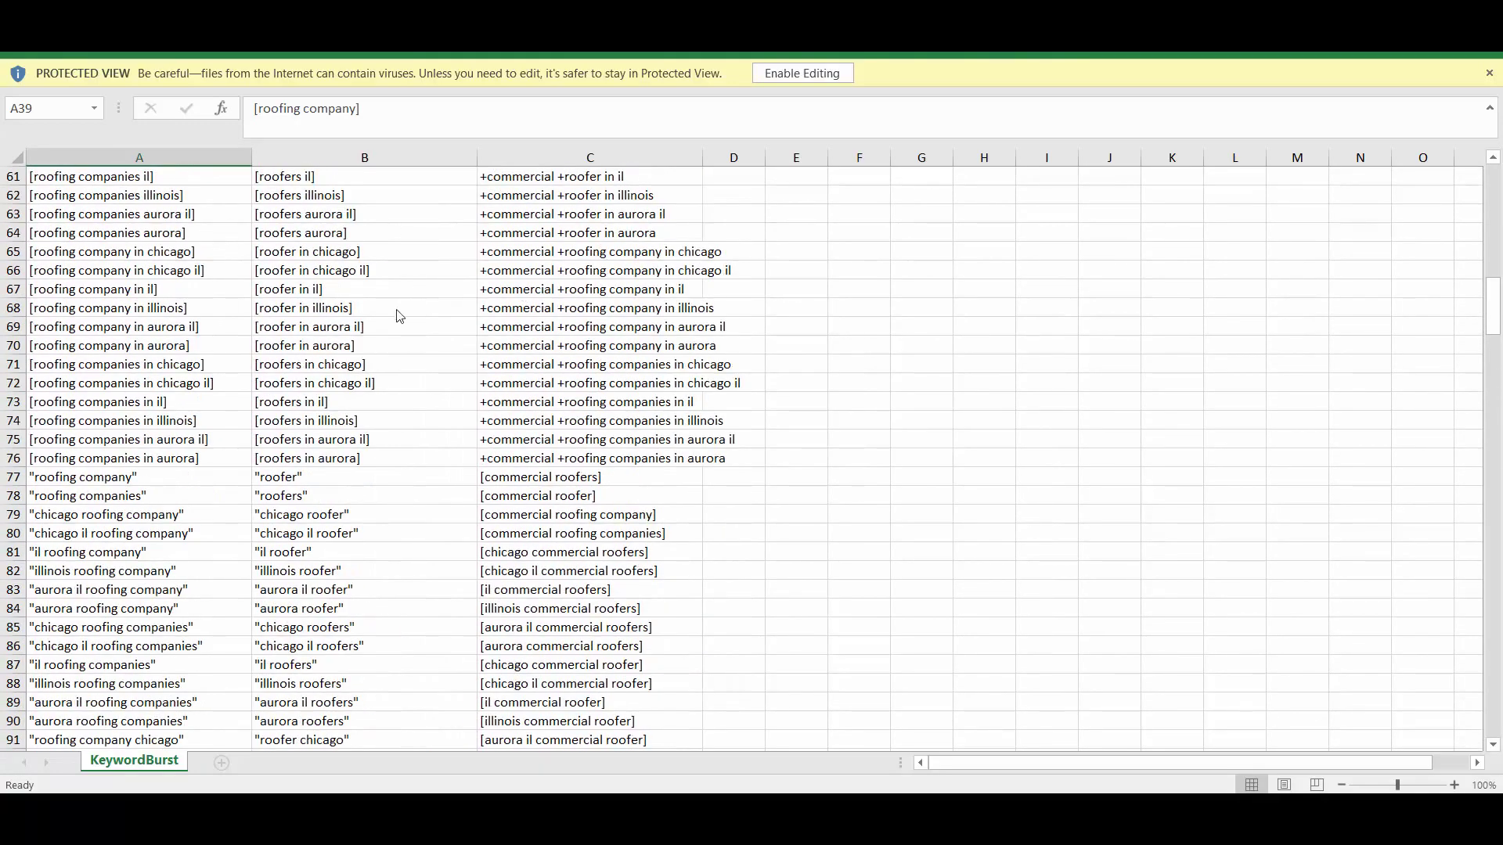
scroll(300, 329, "down", 3)
scroll(300, 329, "down", 13)
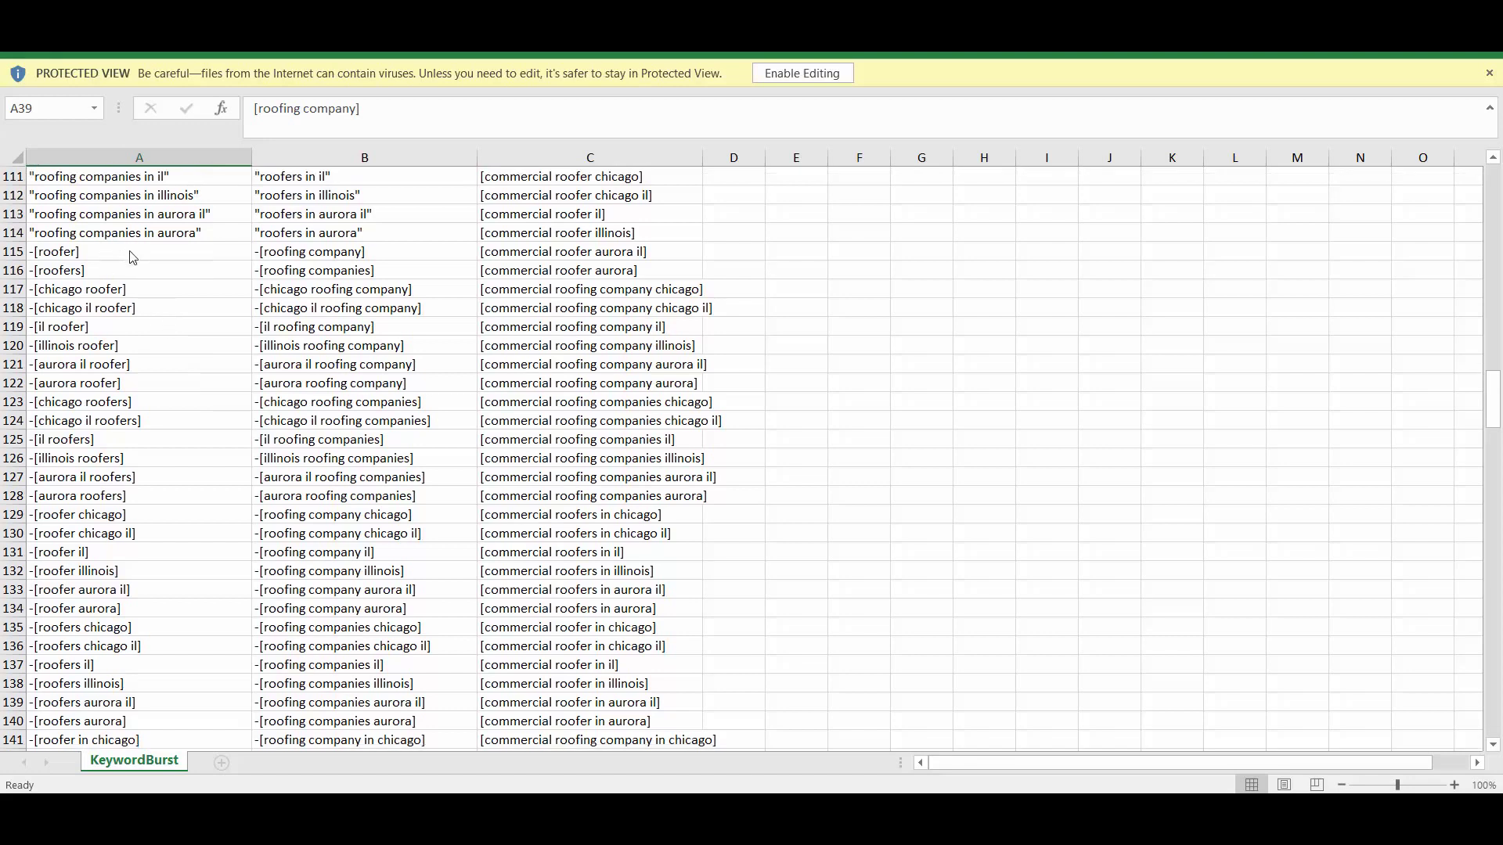
Step: Compare the first ad group's negative roofer keywords from A115 with the second ad group's own keywords in column B
left_click(136, 256)
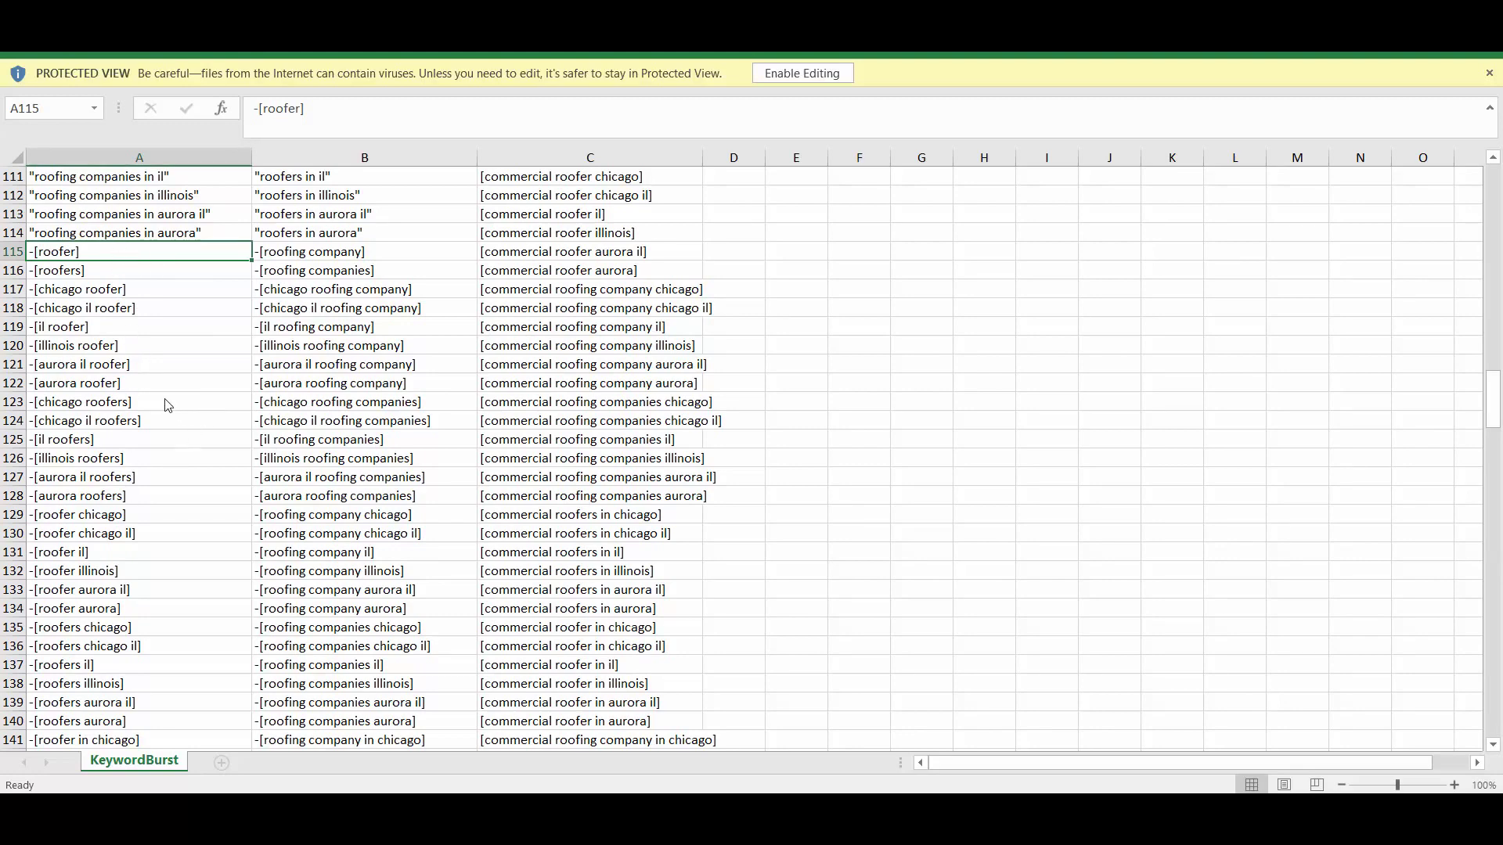
left_click(114, 313)
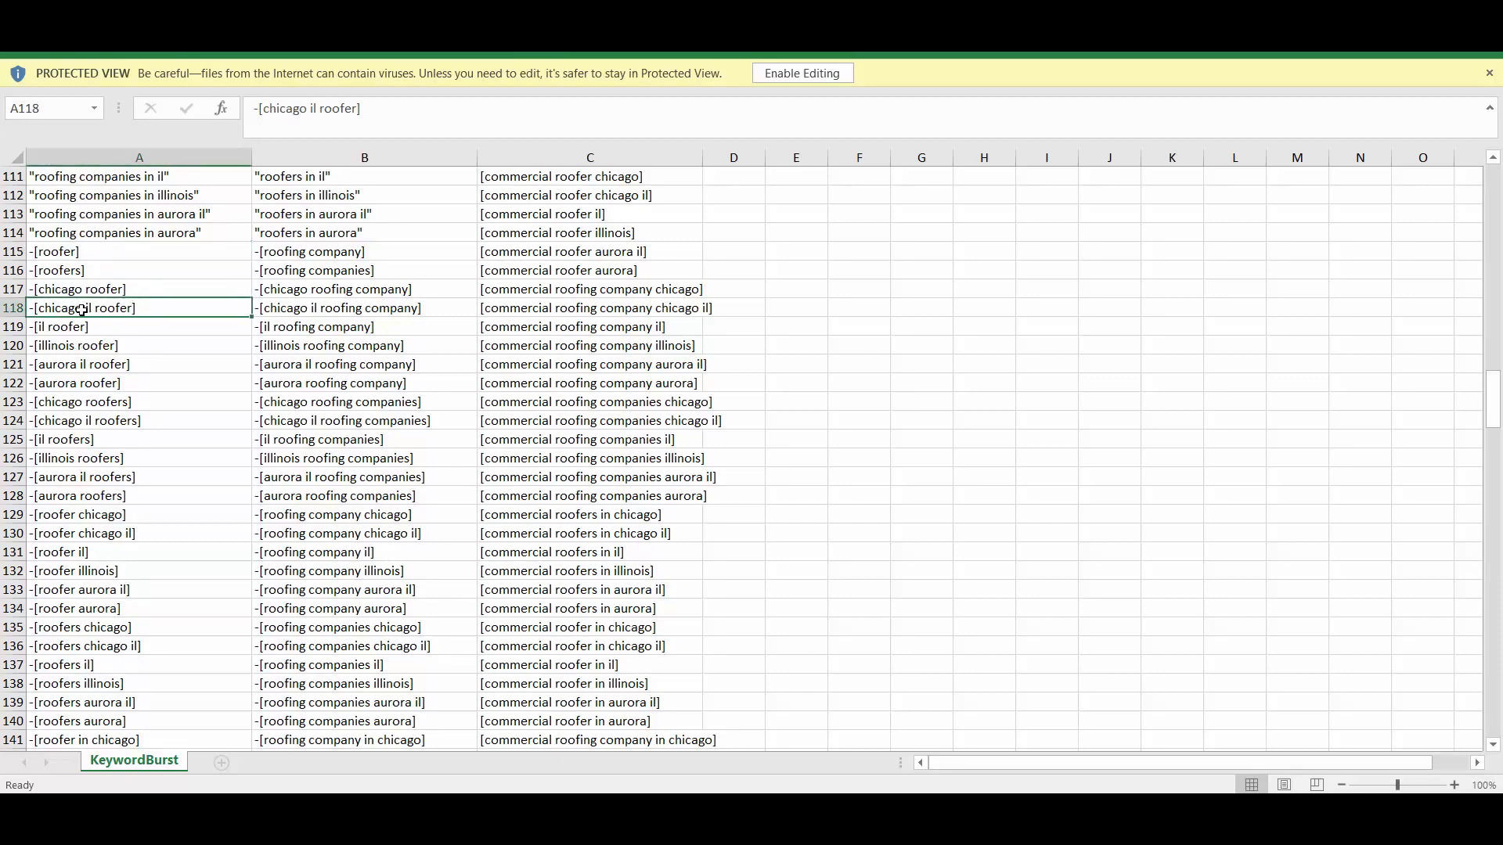
left_click(349, 219)
scroll(354, 230, "up", 20)
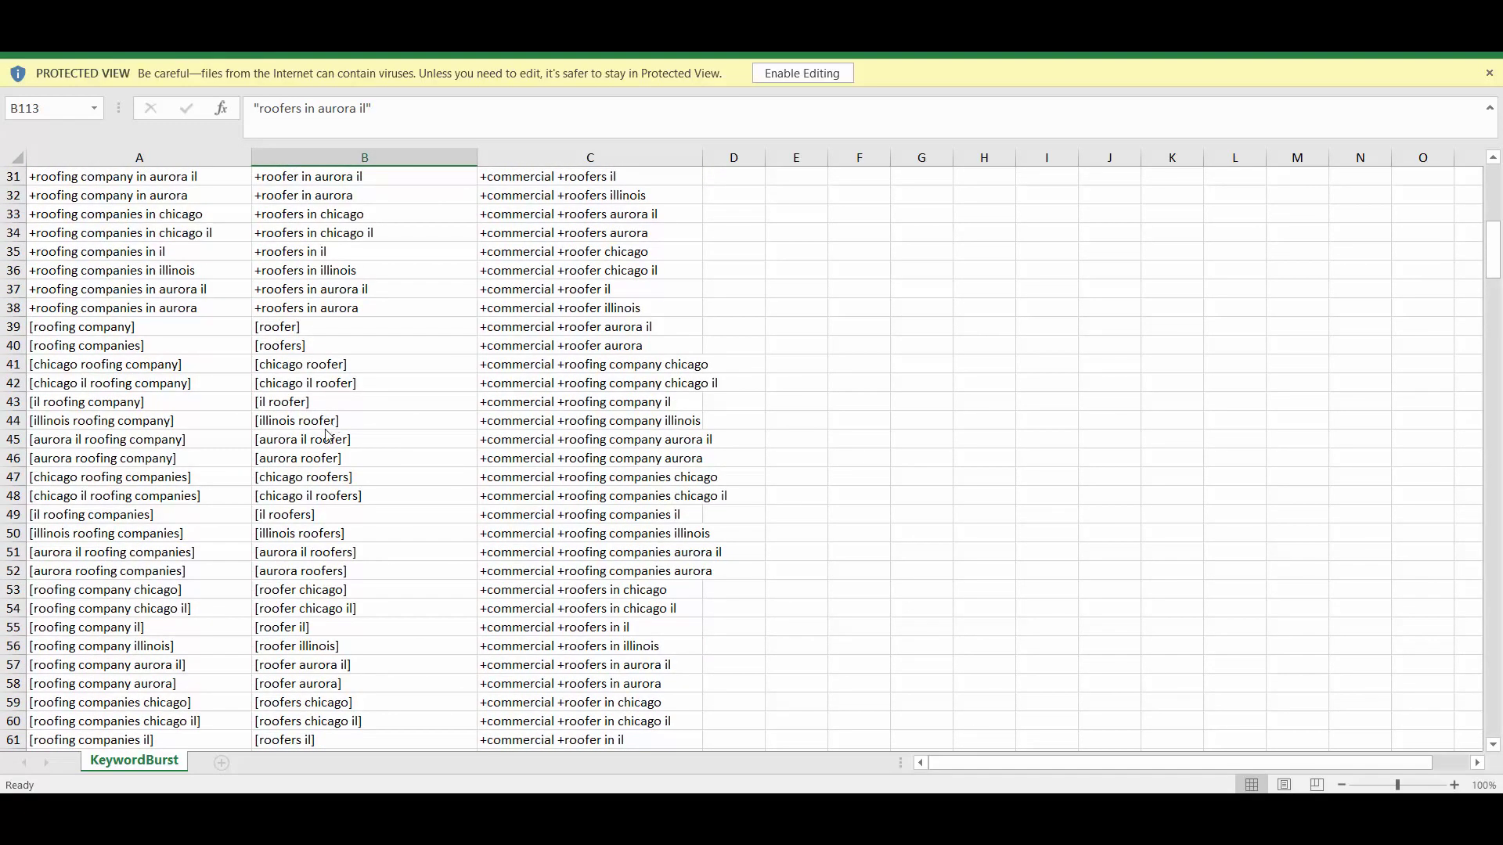
scroll(212, 470, "down", 20)
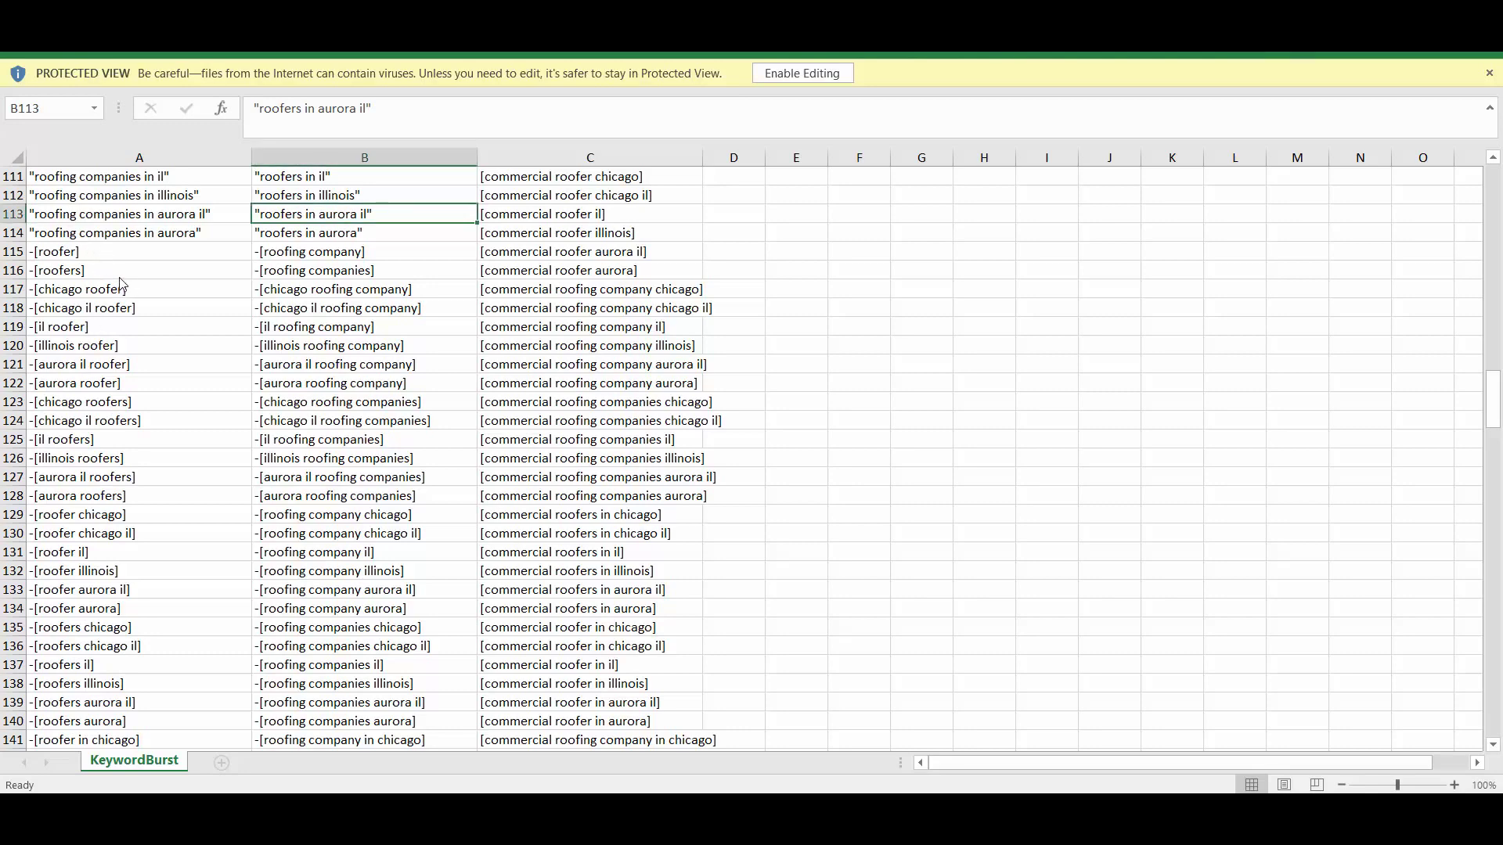
scroll(157, 297, "up", 10)
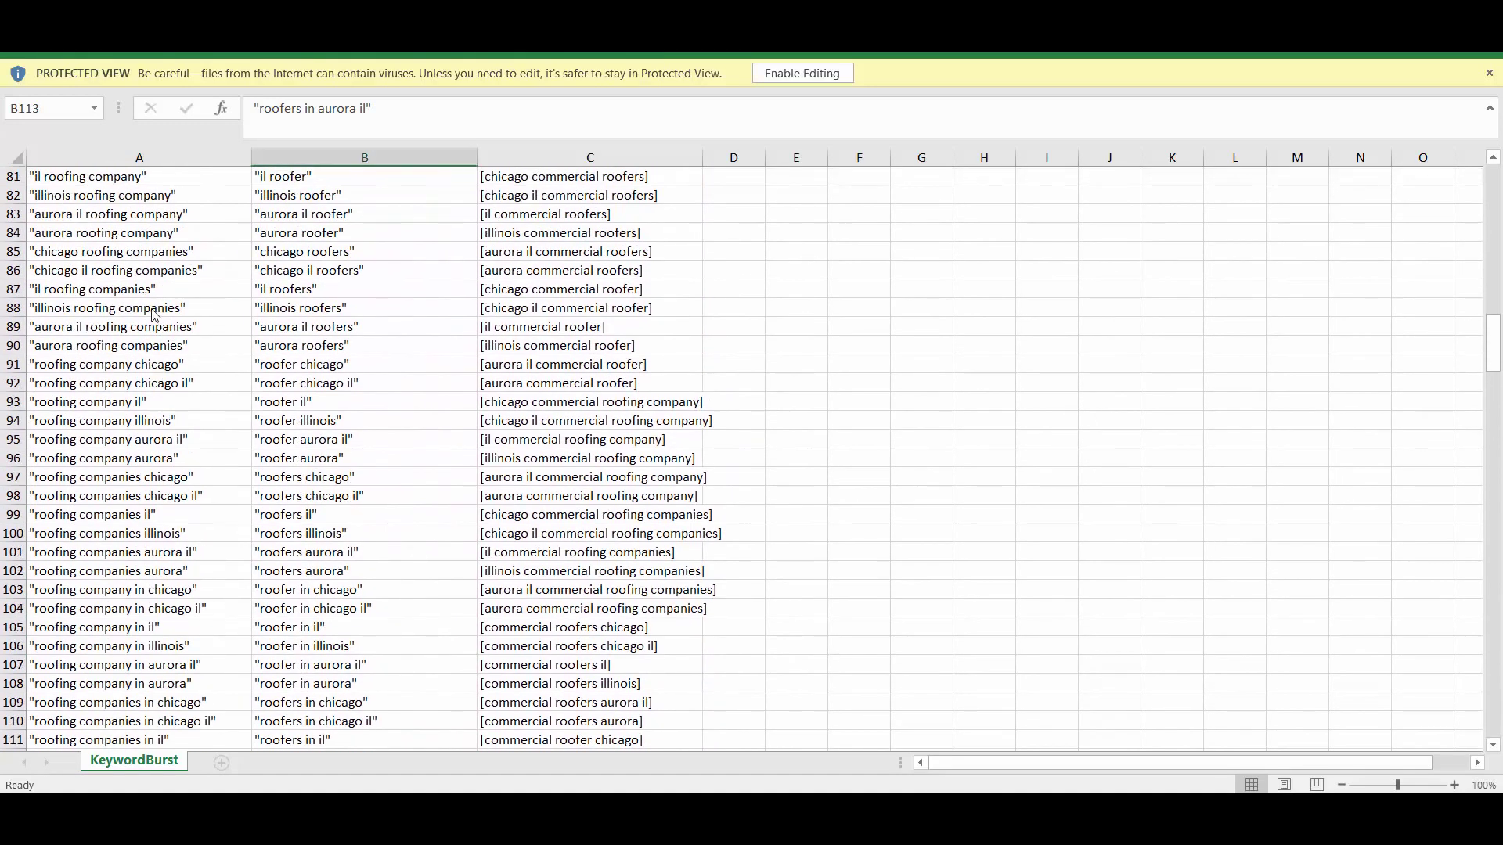
scroll(125, 297, "up", 13)
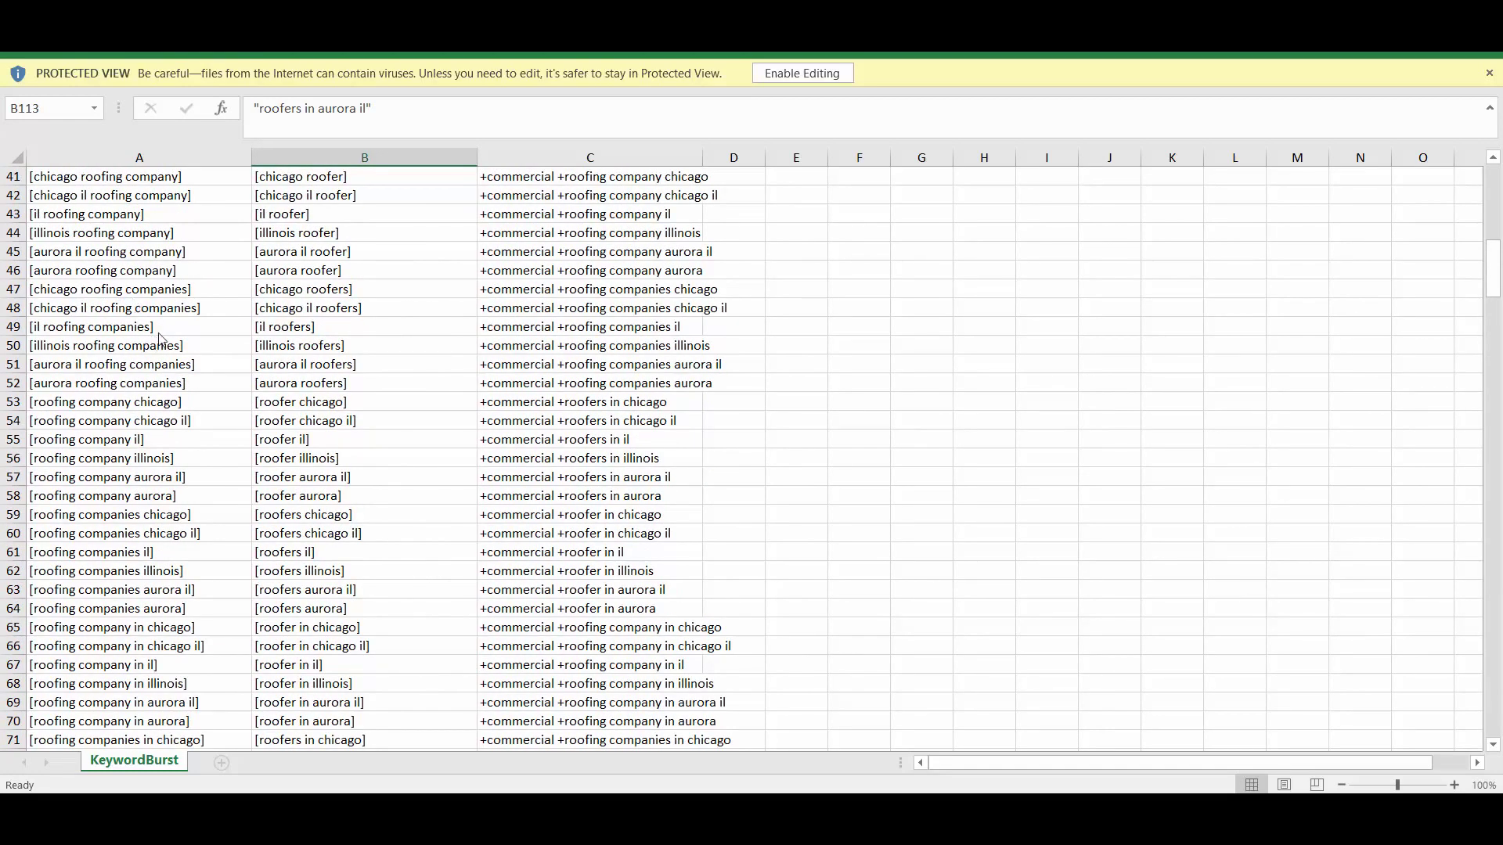
scroll(139, 342, "down", 20)
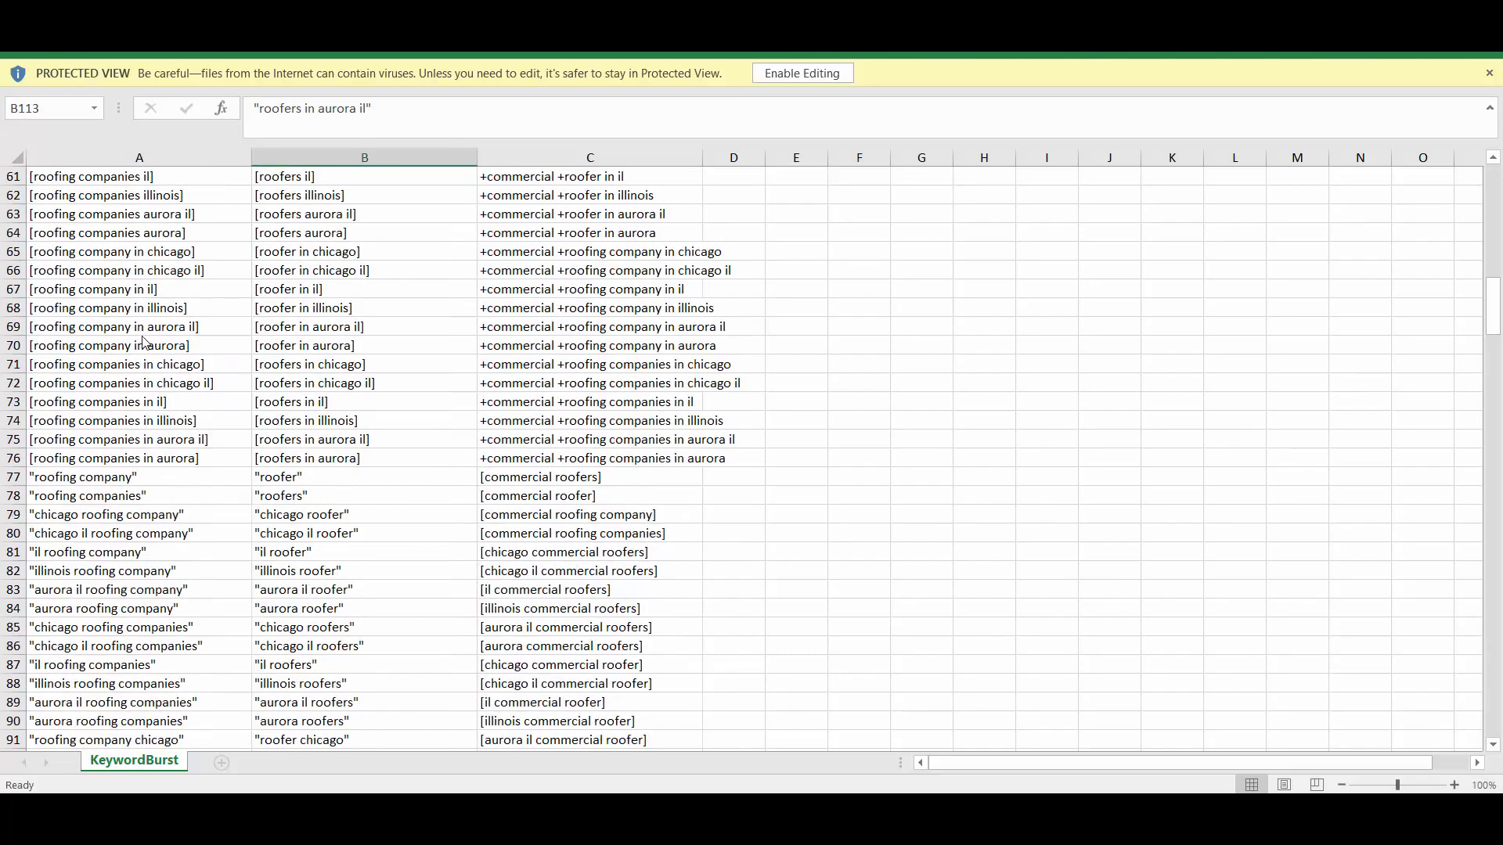
scroll(133, 334, "down", 3)
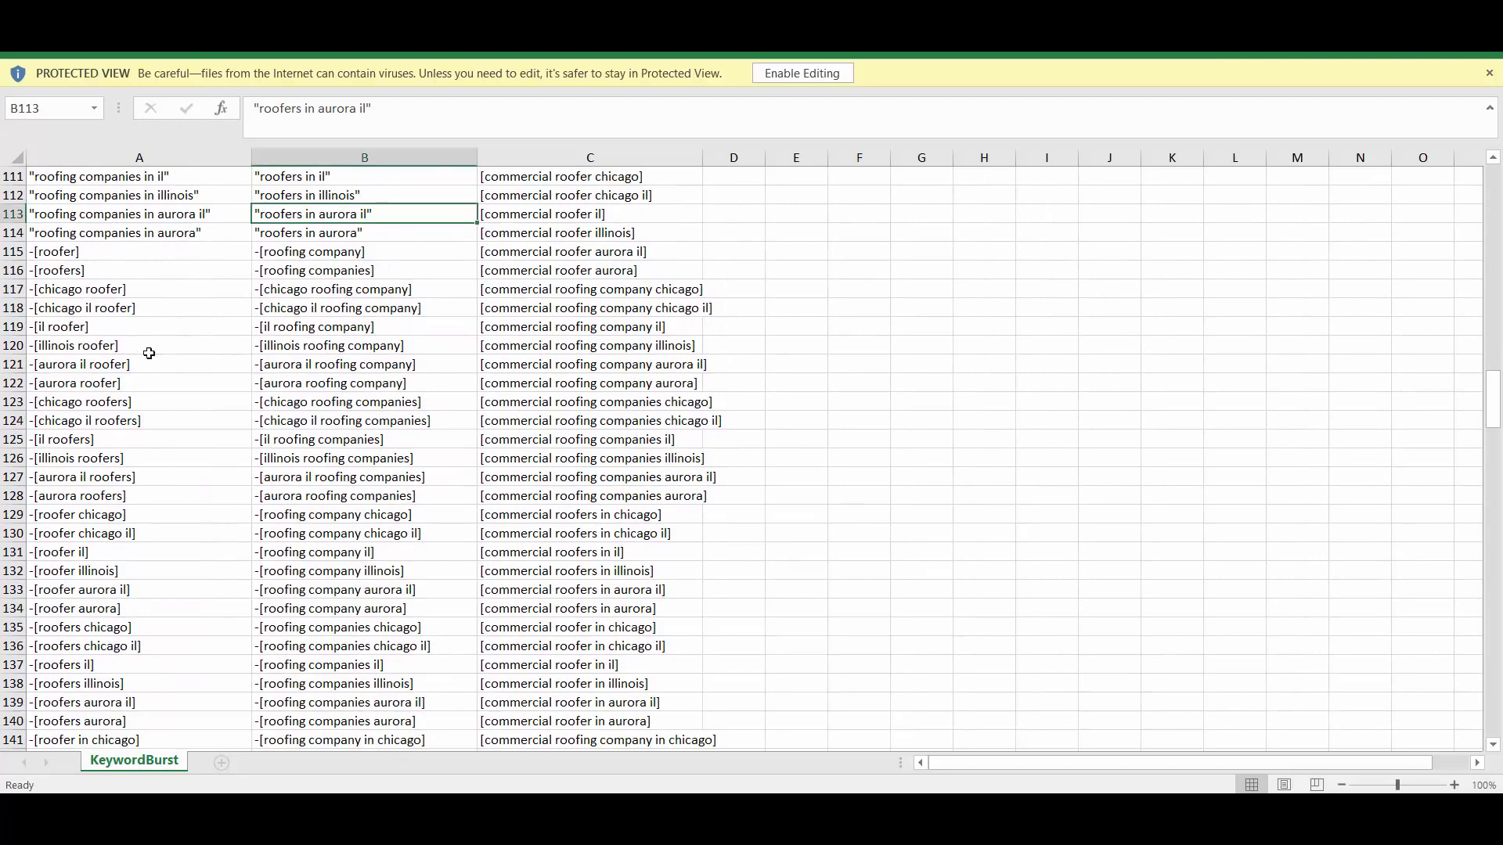
Step: Examine the first ad group's negative keywords from A115 through the commercial roofing entries, and return to the first row of the sheet
left_click(112, 251)
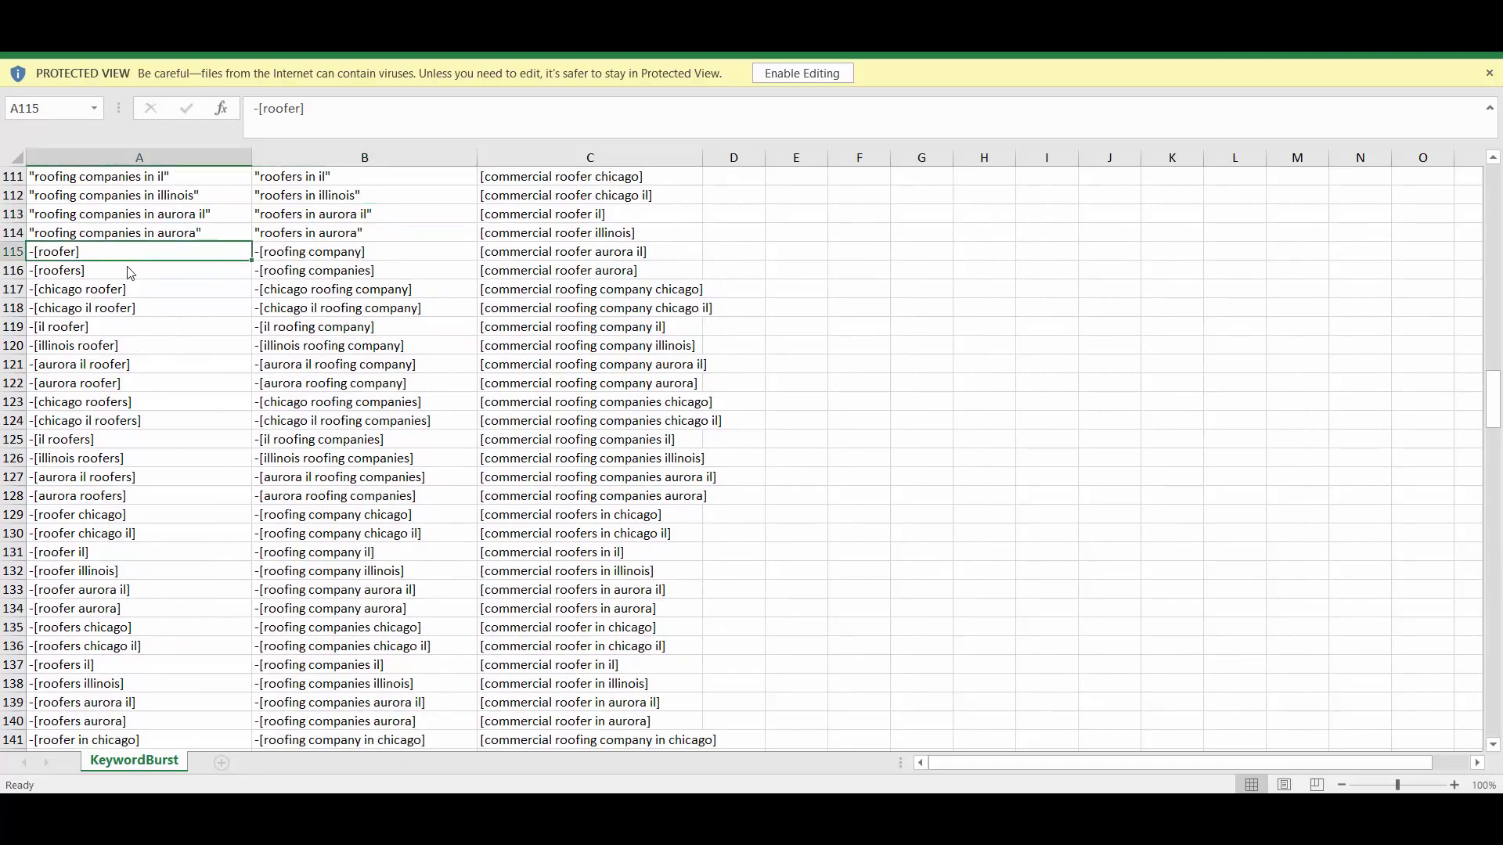
scroll(130, 274, "down", 3)
scroll(129, 272, "down", 15)
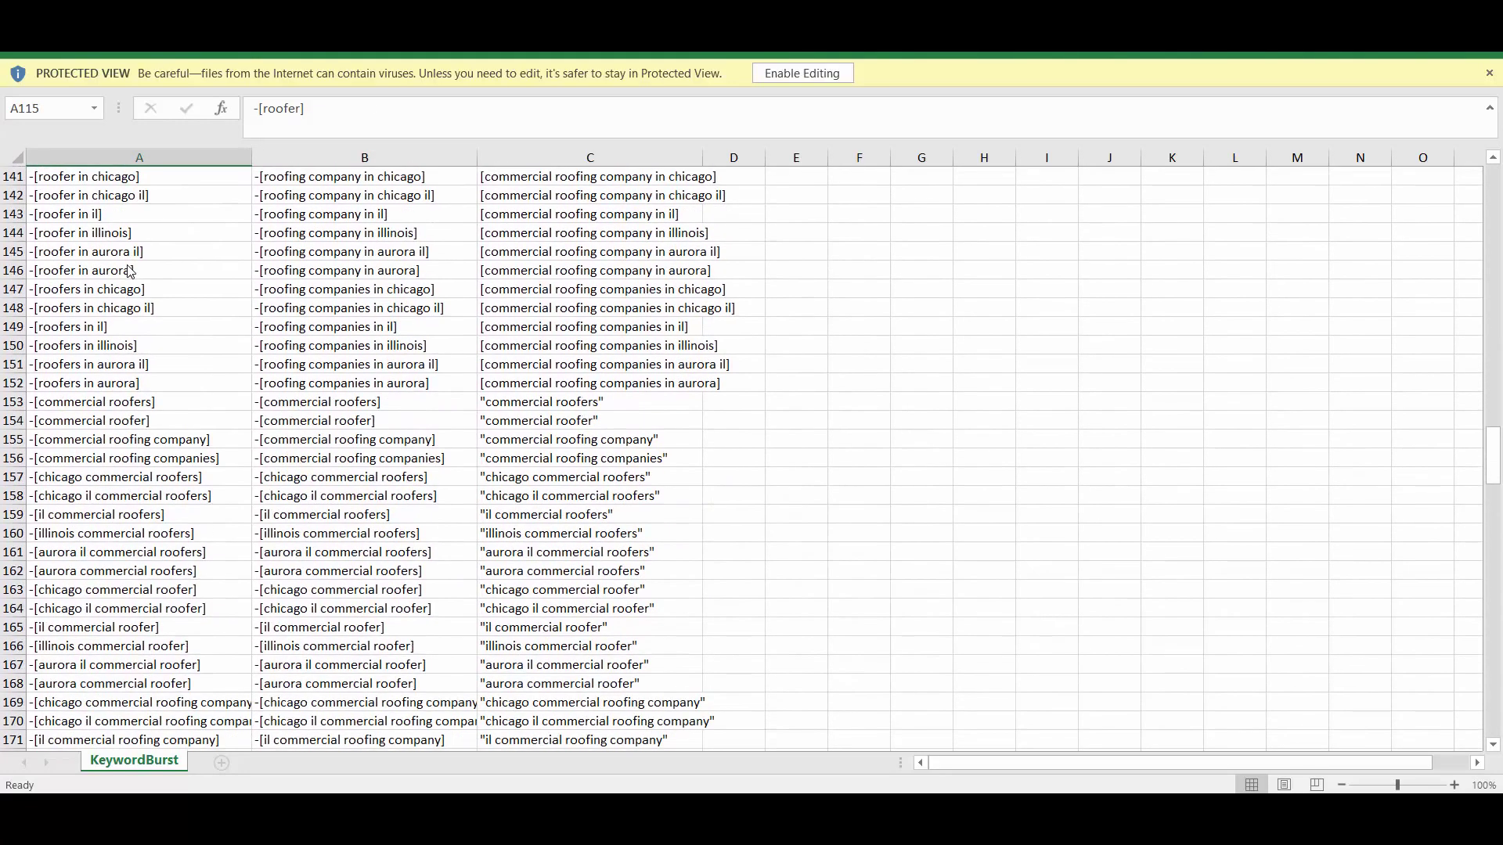
scroll(130, 271, "down", 14)
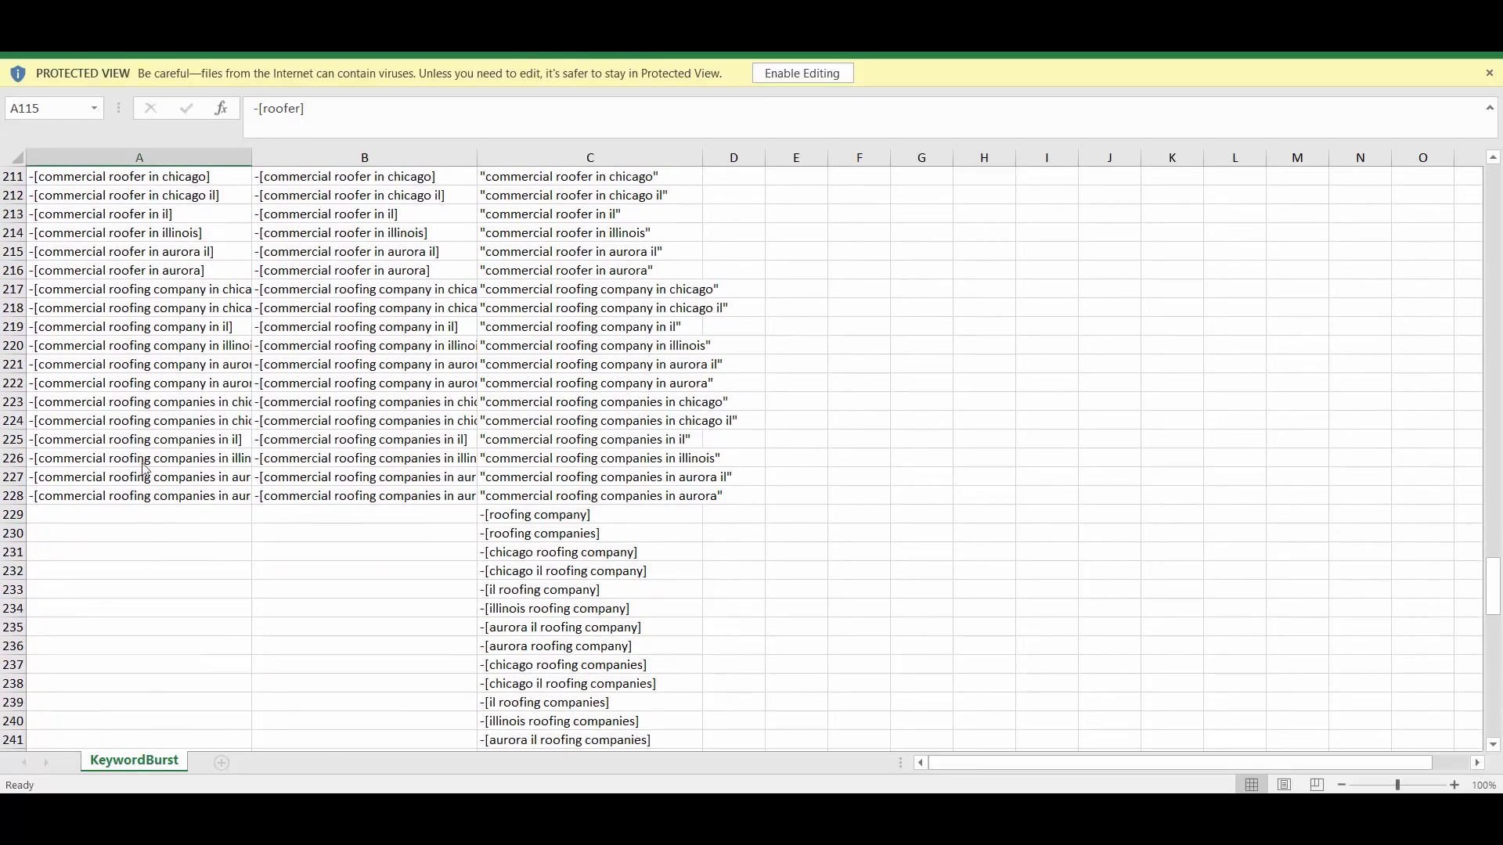
scroll(145, 384, "down", 3)
scroll(144, 345, "up", 20)
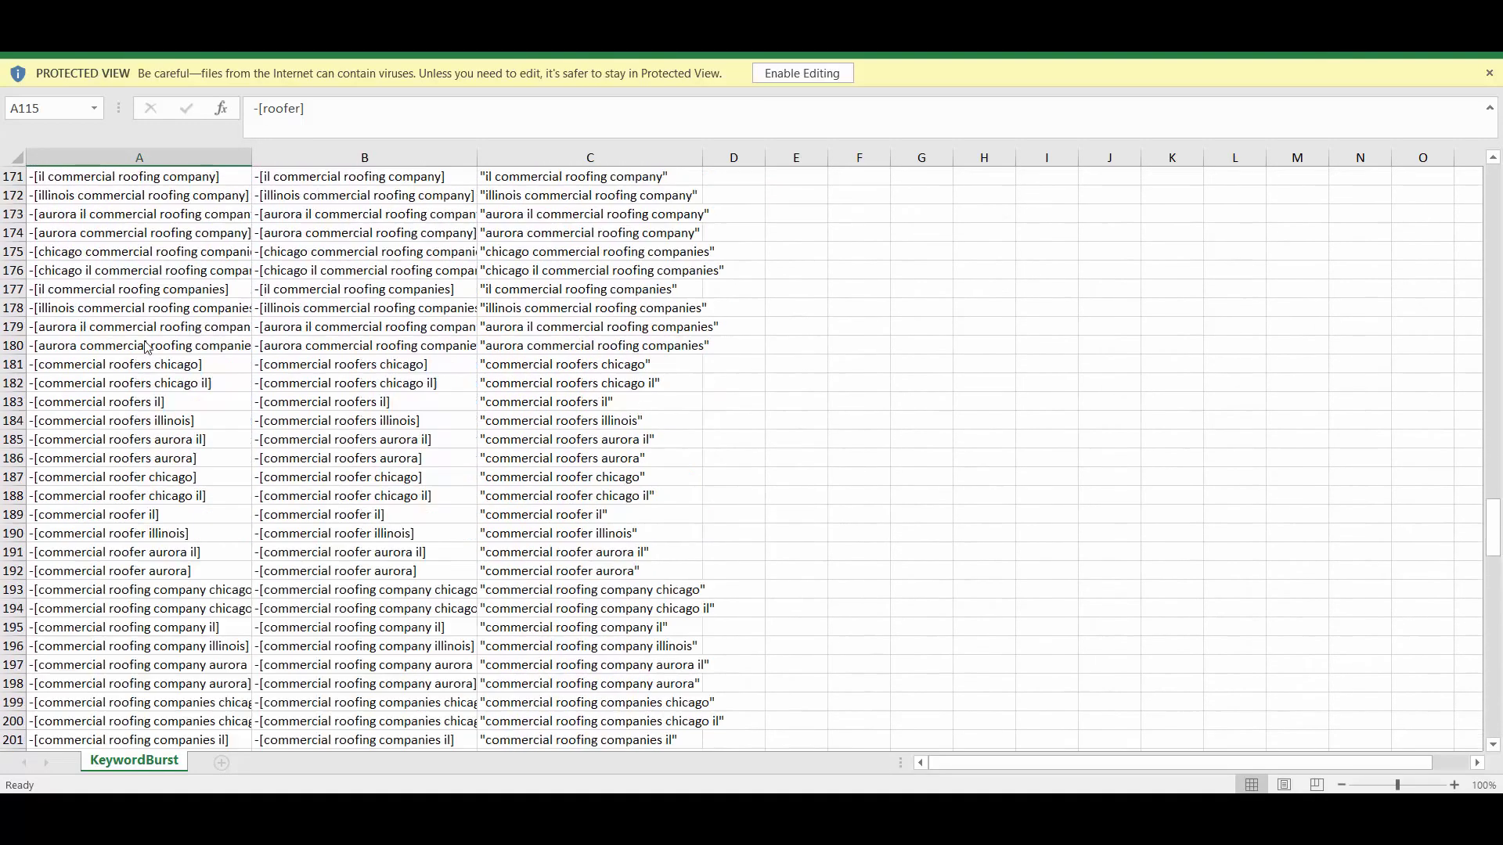
scroll(160, 356, "up", 14)
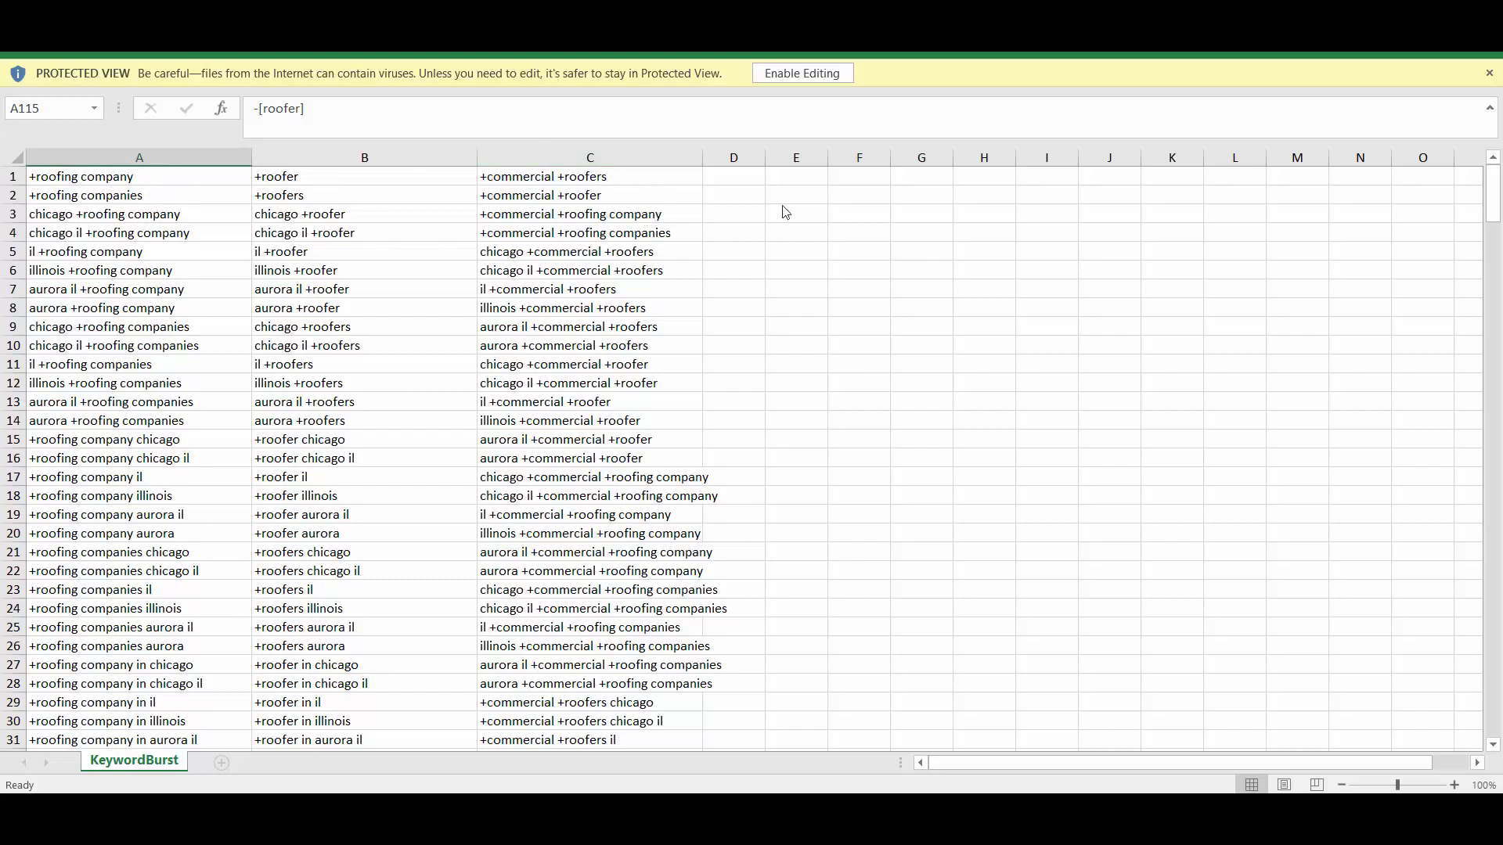
Step: Enable editing of the spreadsheet and compare the first ad group's plus-sign keywords with its negative roofer keywords in column A
left_click(795, 73)
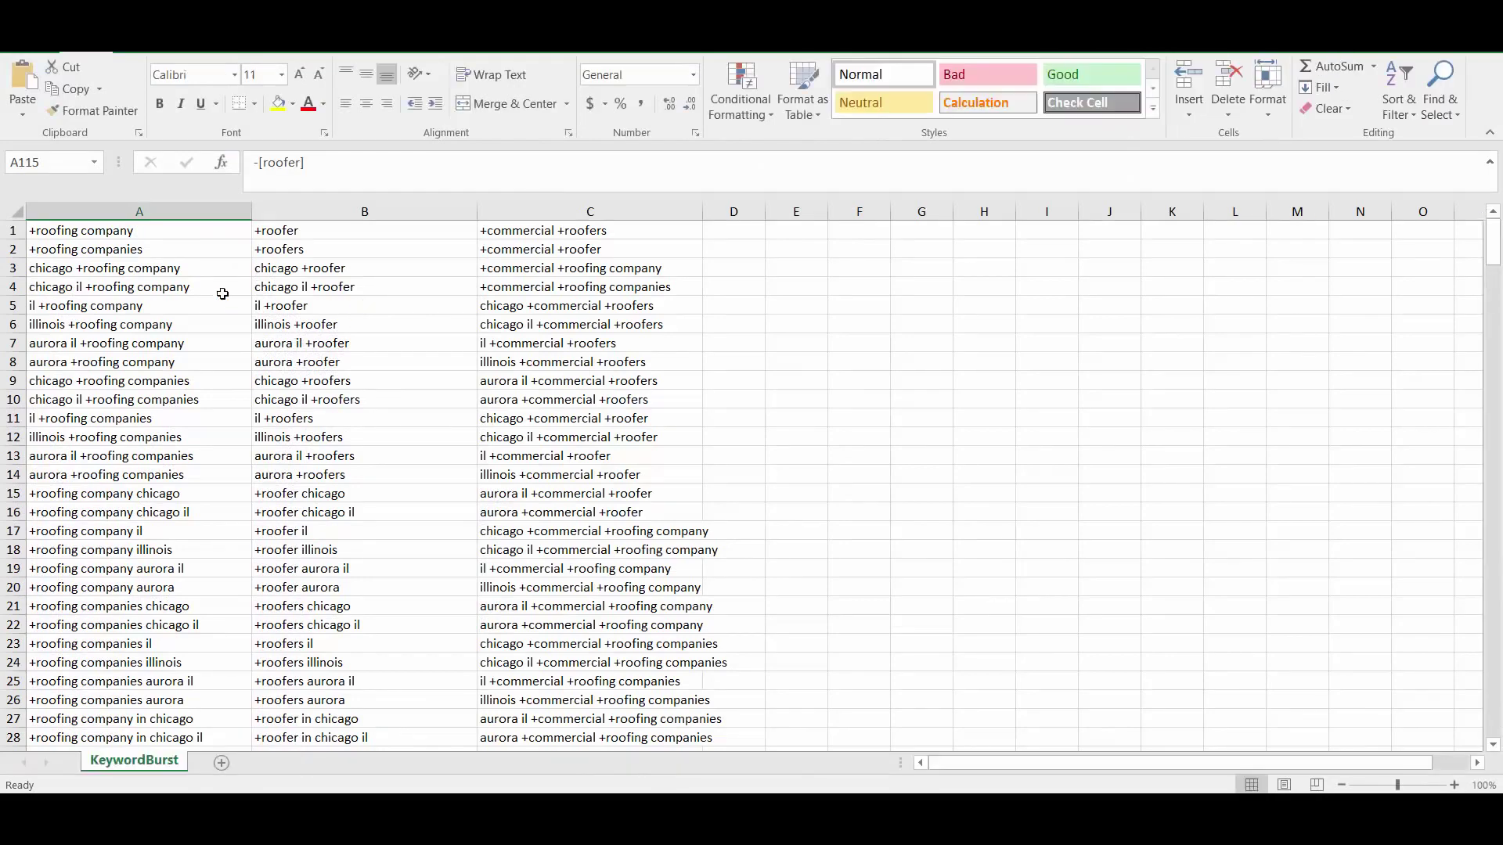
left_click(185, 233)
left_click_drag(185, 233, 141, 678)
scroll(143, 470, "down", 13)
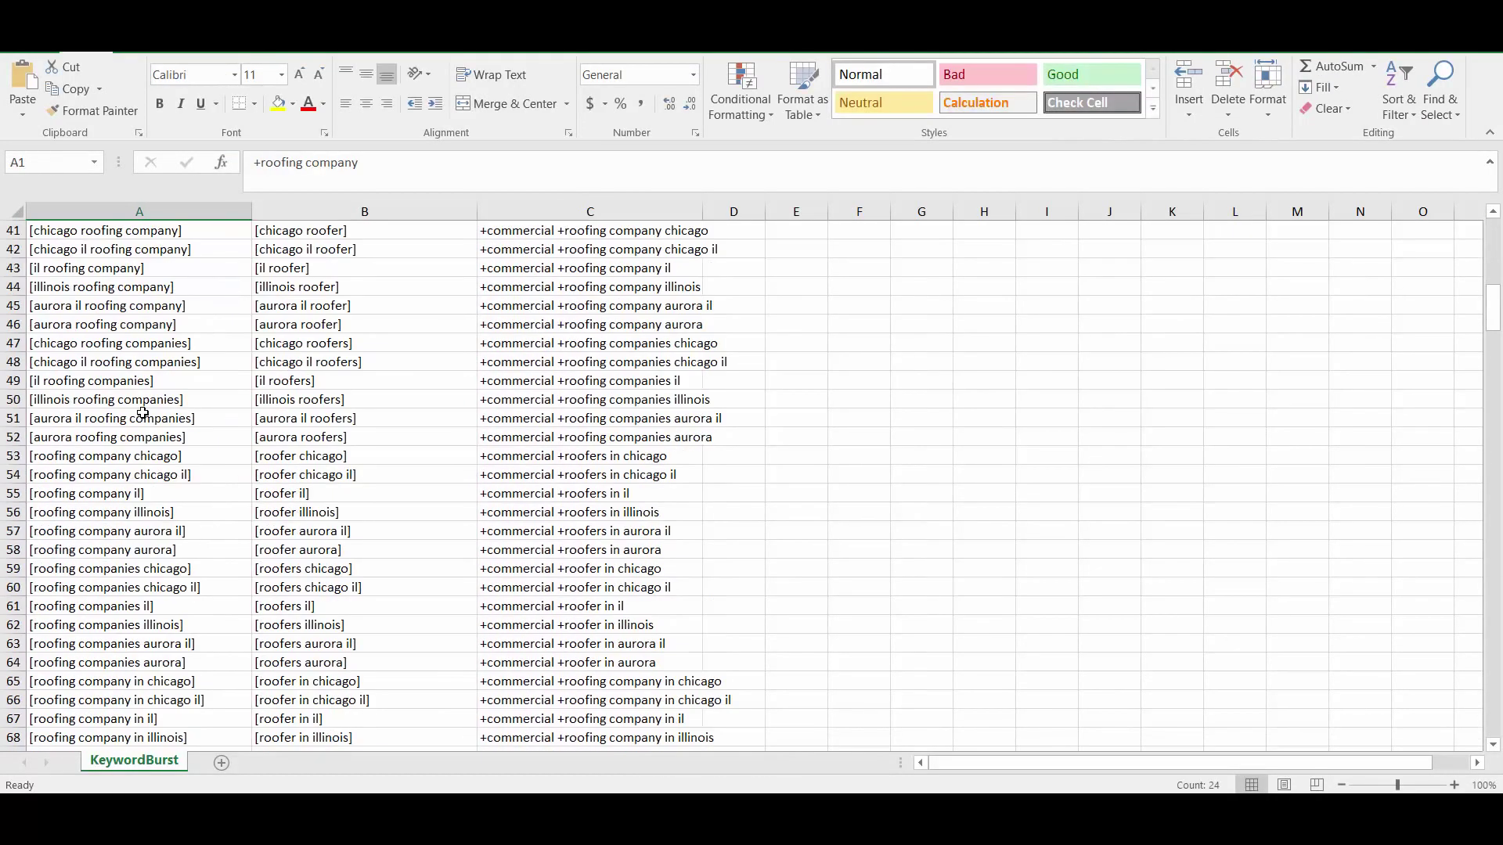
scroll(143, 413, "down", 20)
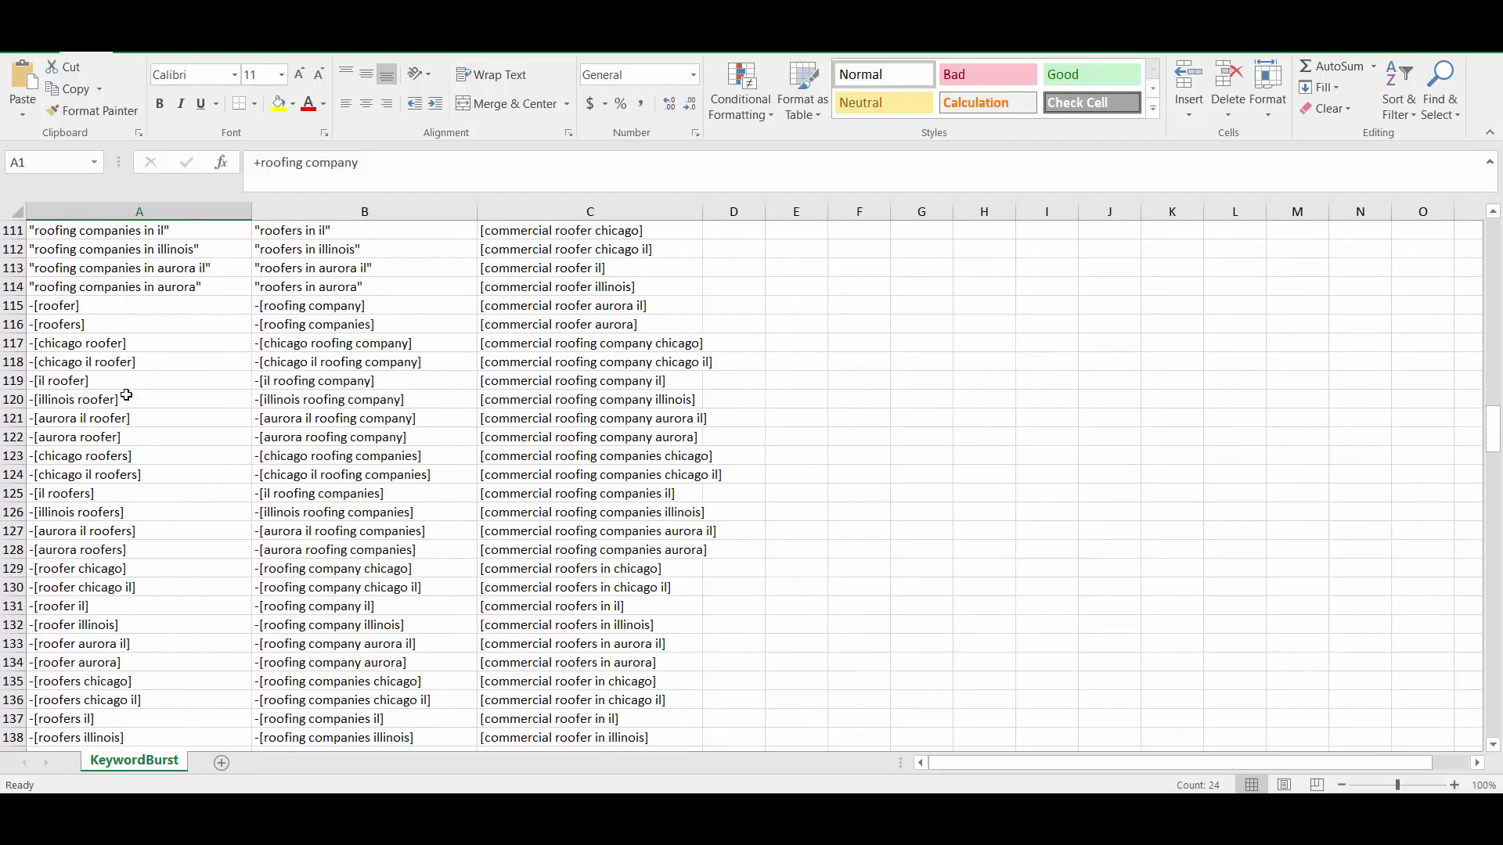
left_click_drag(117, 344, 92, 626)
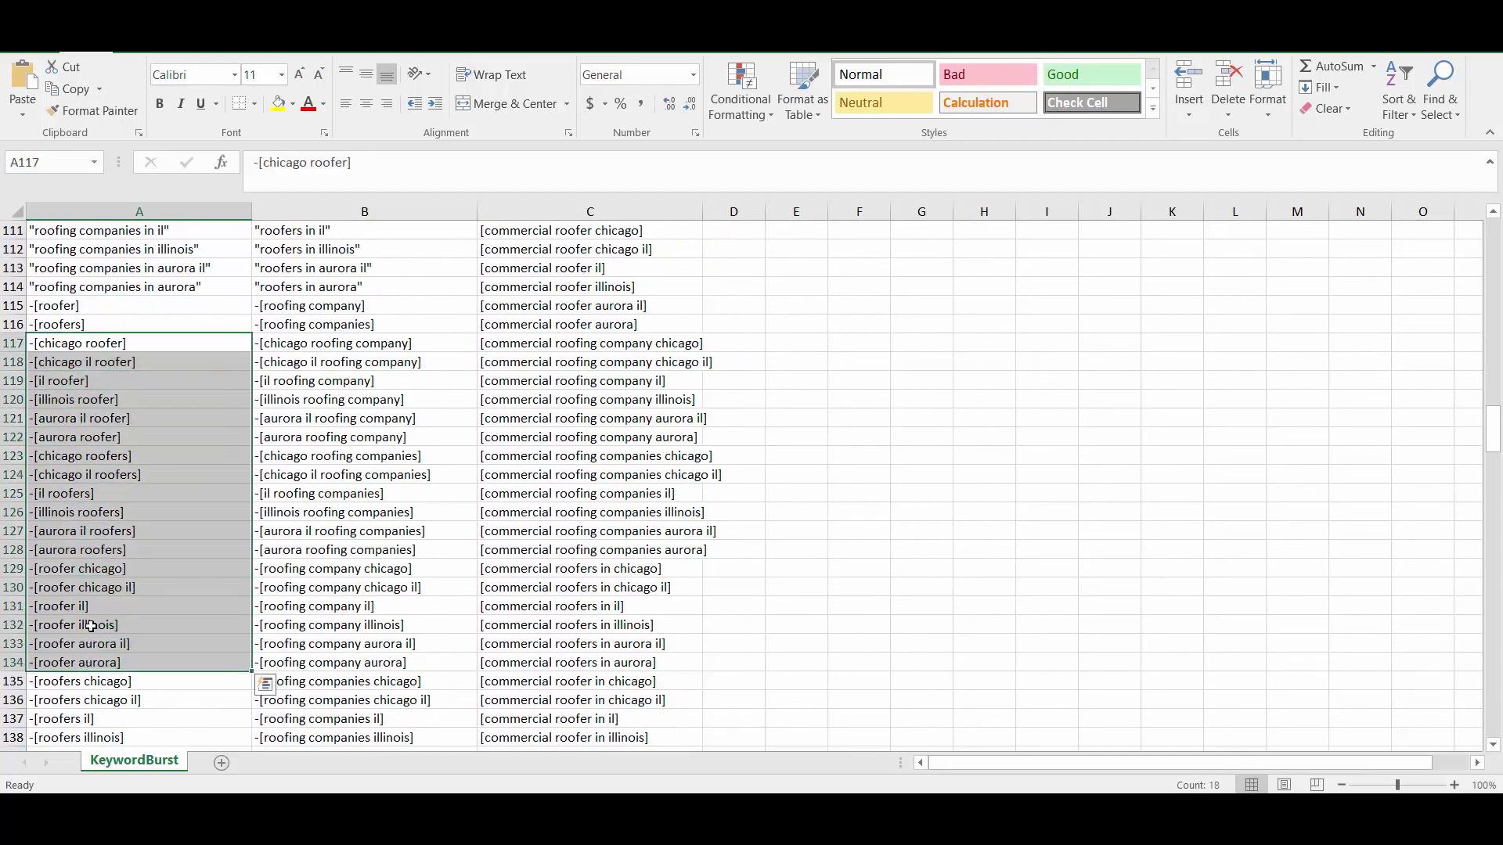
left_click_drag(110, 249, 104, 592)
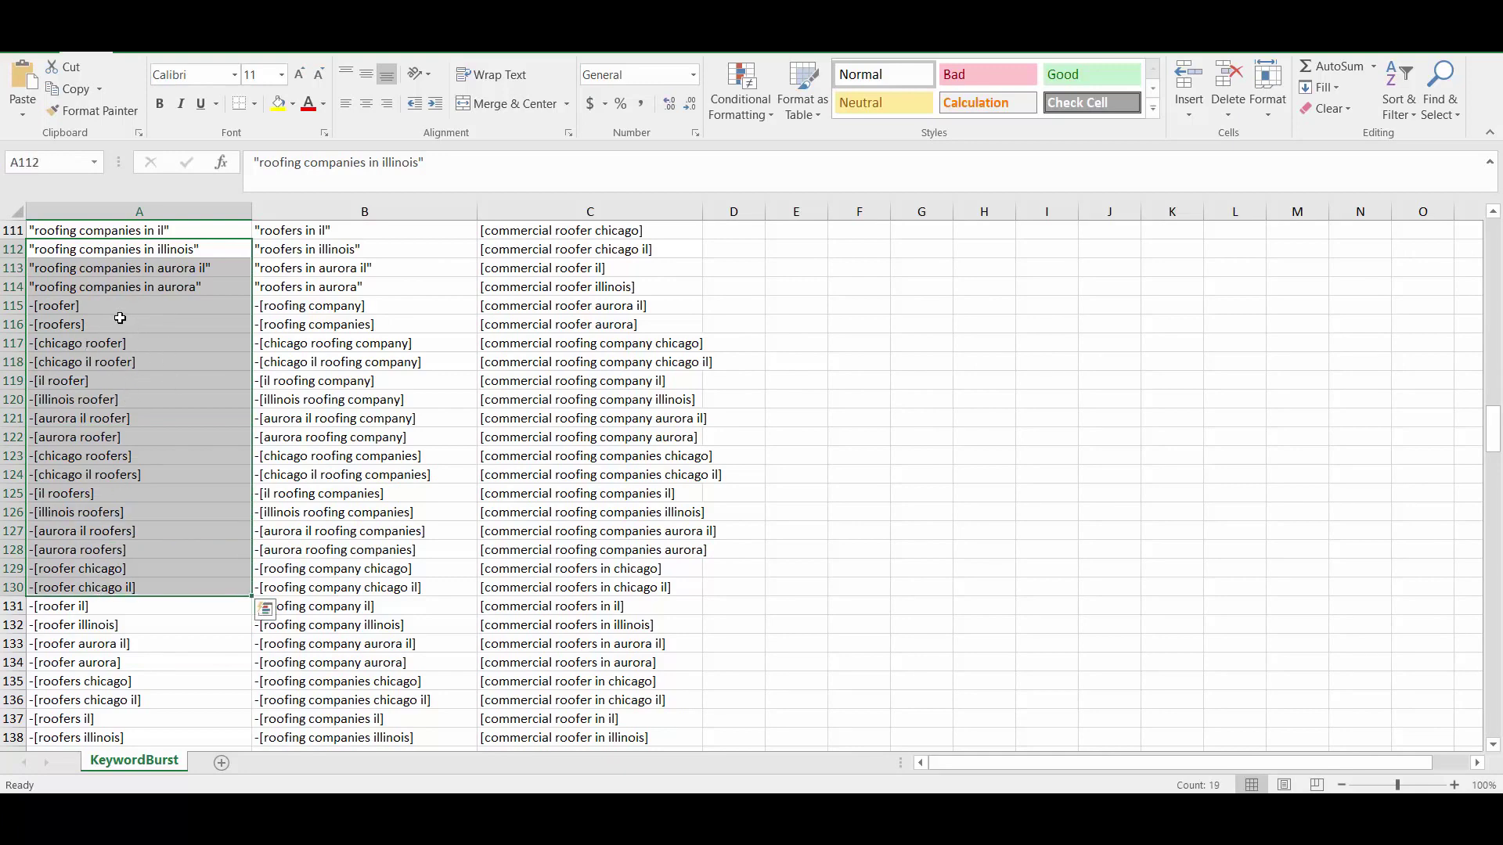
scroll(125, 313, "up", 20)
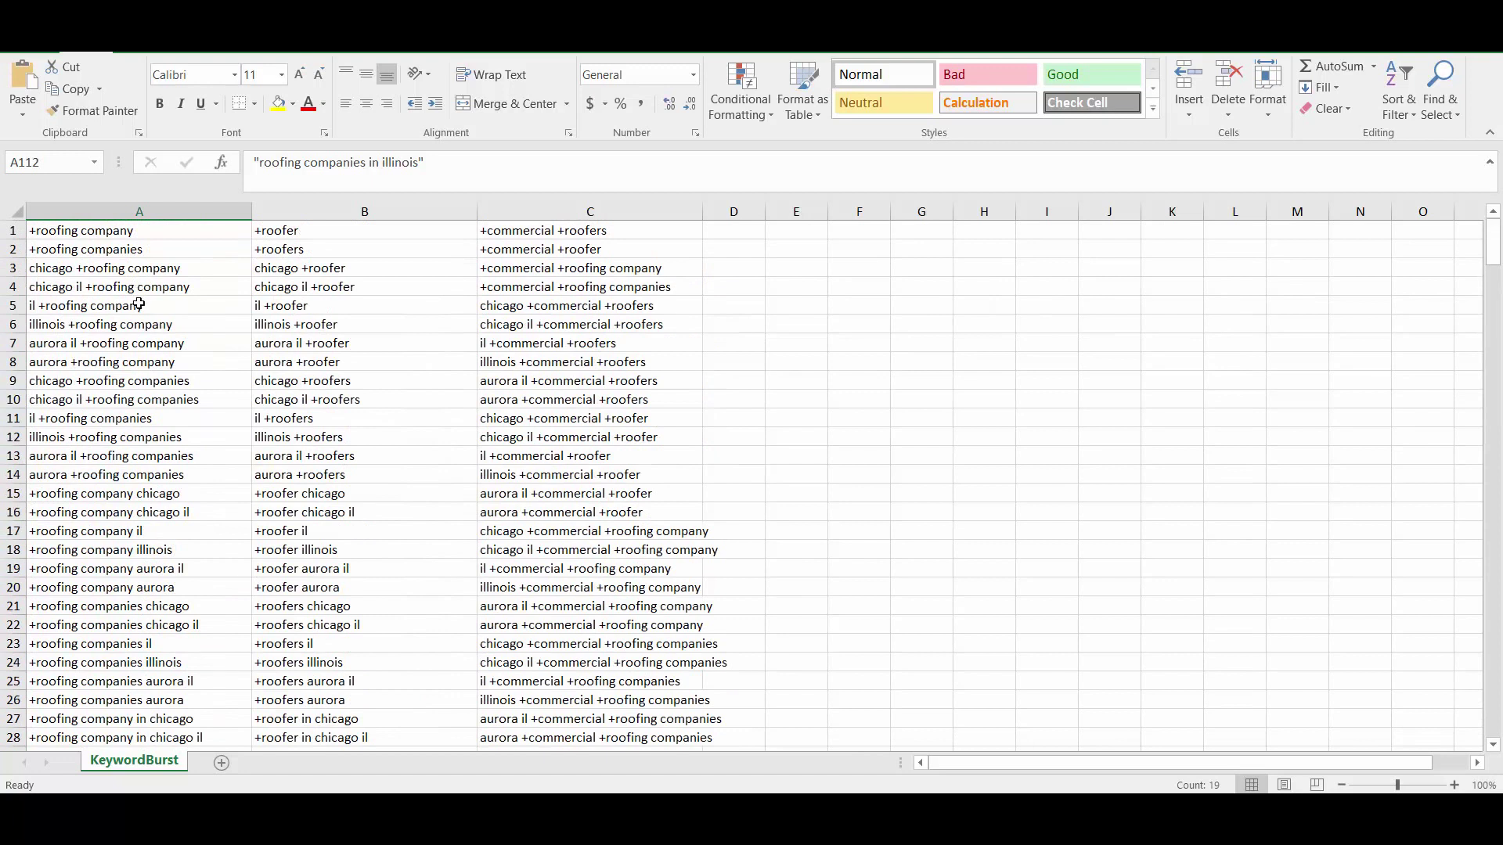
Step: Clear the standalone keywords +roofer and +roofers from cells B1 and B2 of the second ad group
left_click(359, 231)
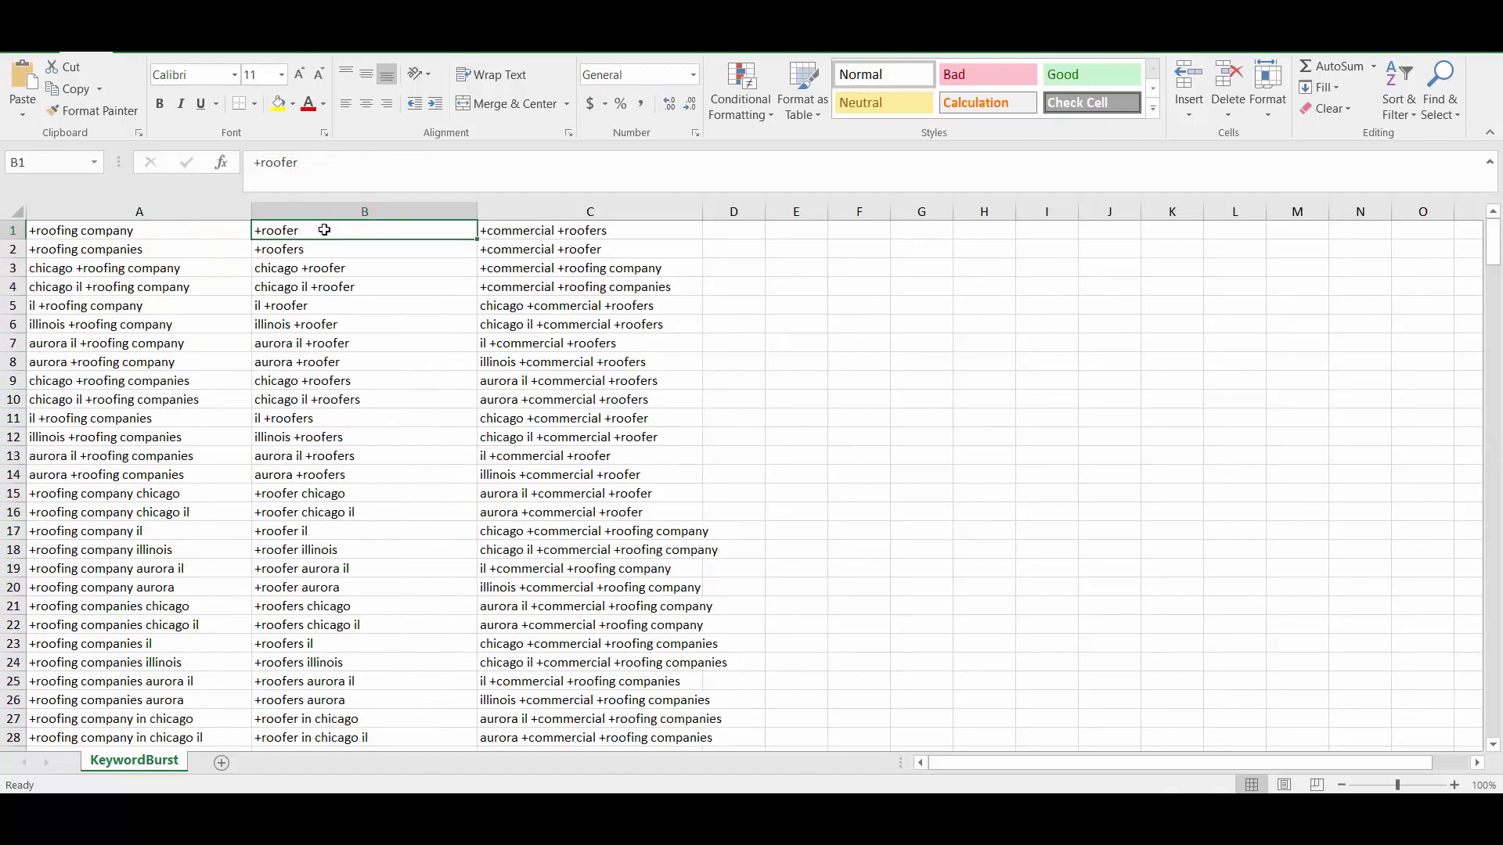
key("Delete")
key("Down")
key("Delete")
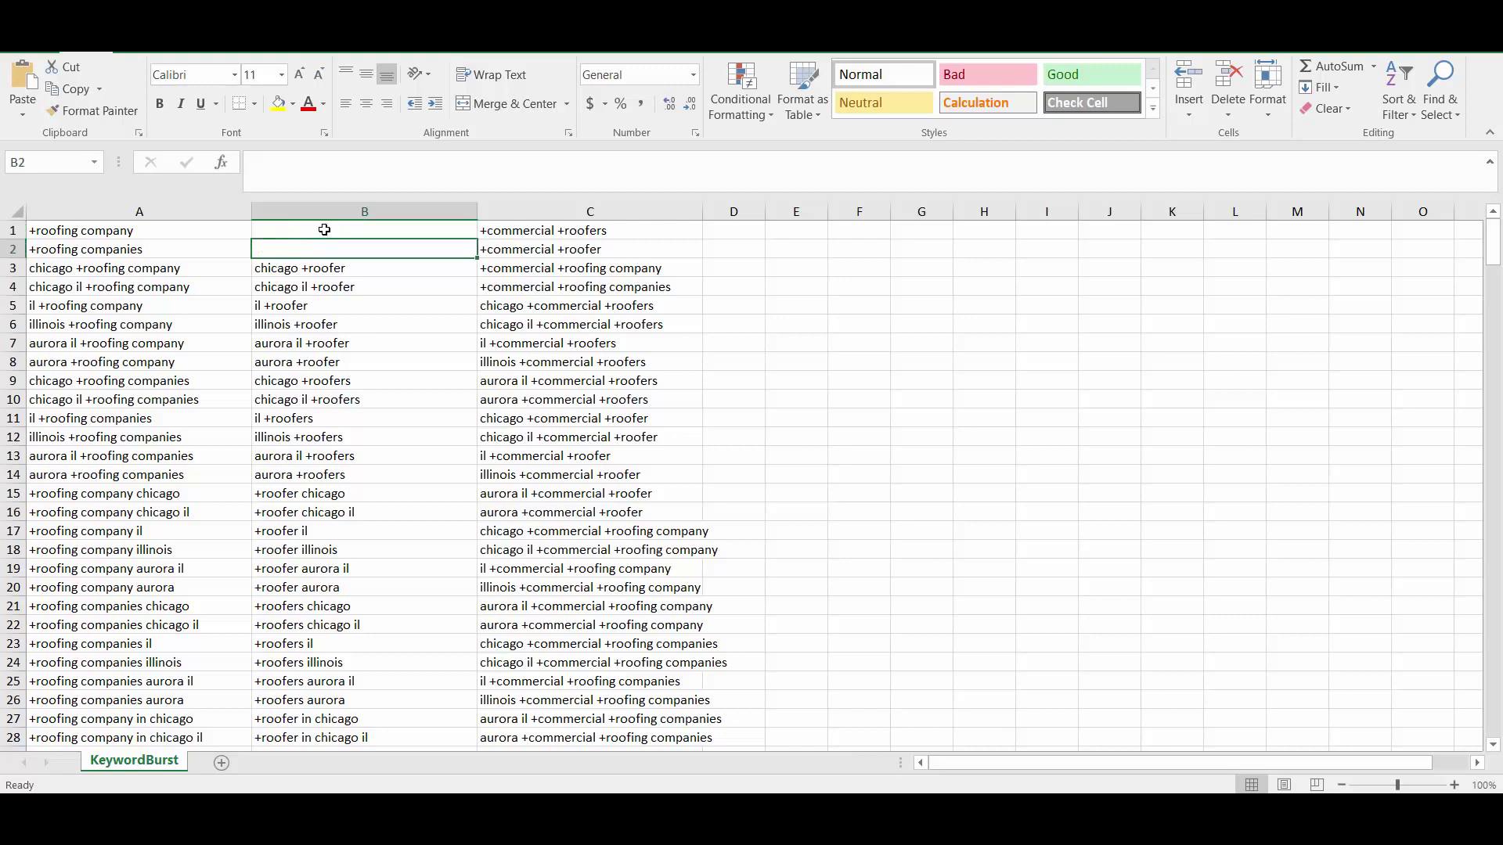
key("Down")
Step: Clear the phrase match keywords "roofer" and "roofers" from cells B77 and B78, keeping the bracketed exact match versions
scroll(343, 247, "down", 10)
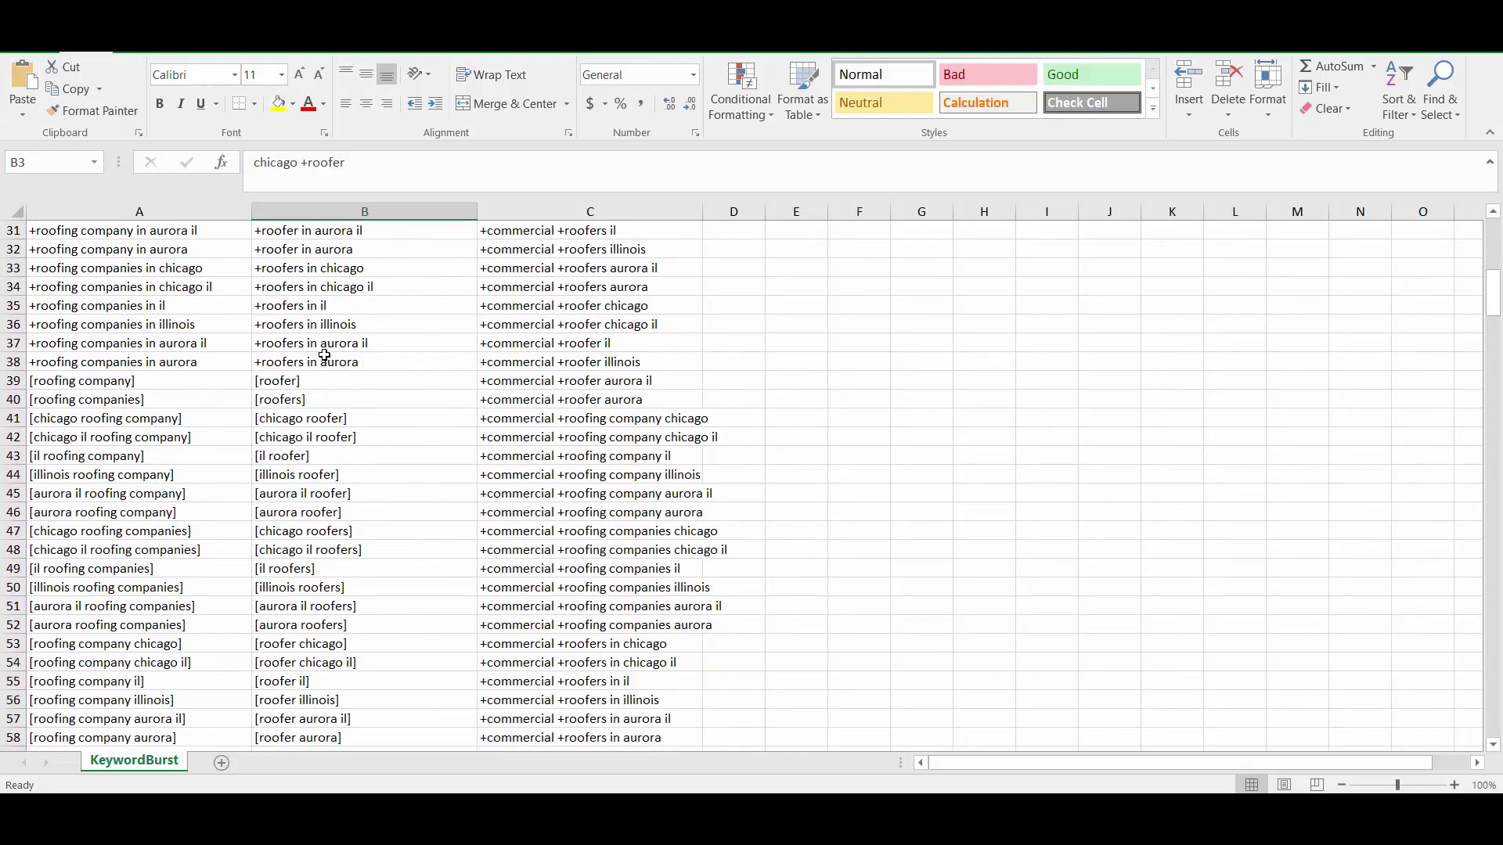
scroll(343, 356, "up", 10)
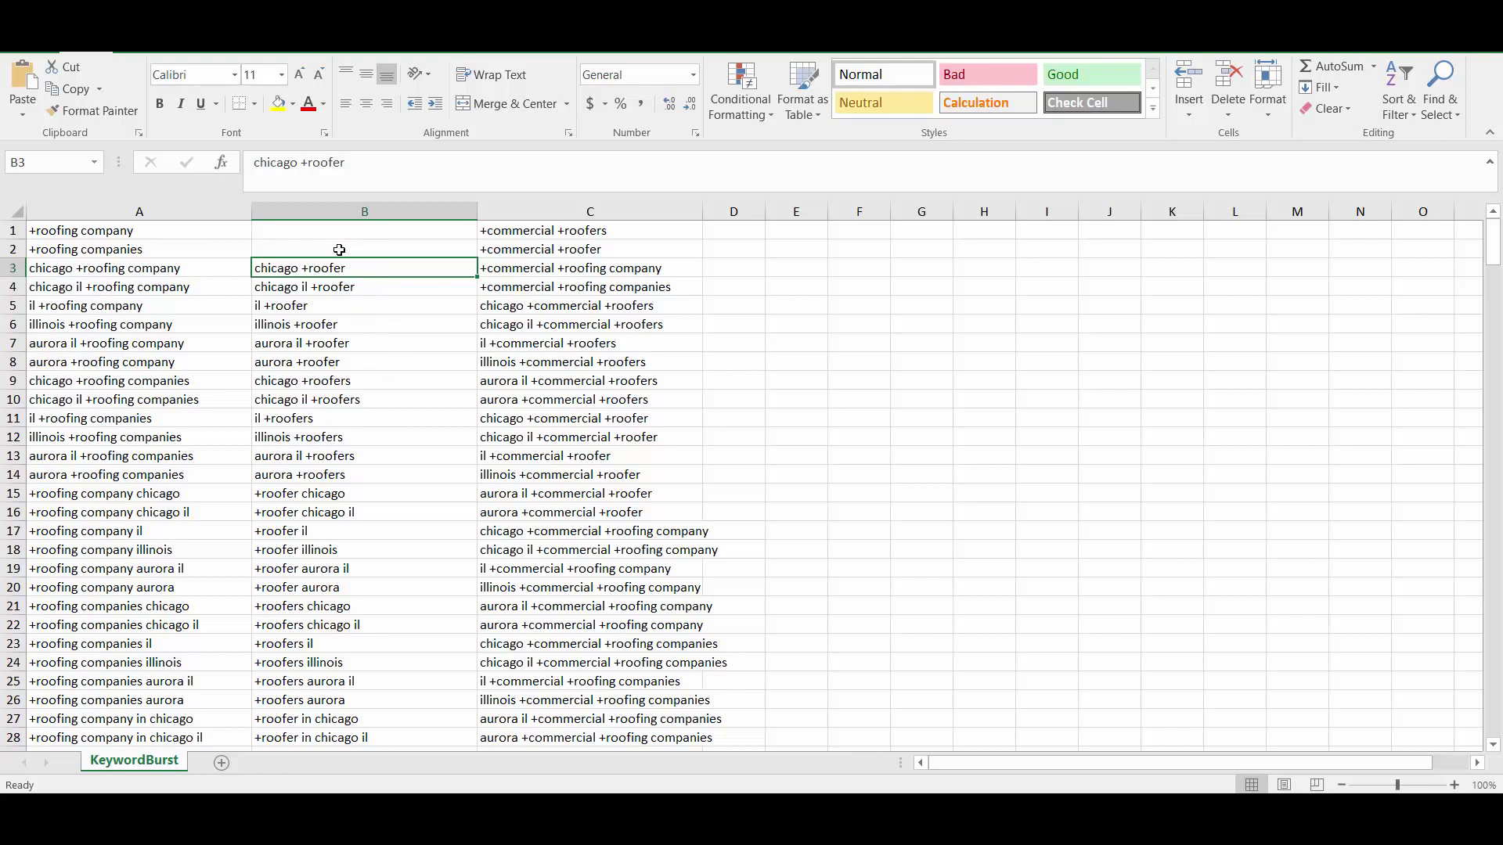
scroll(321, 328, "down", 7)
scroll(319, 329, "down", 3)
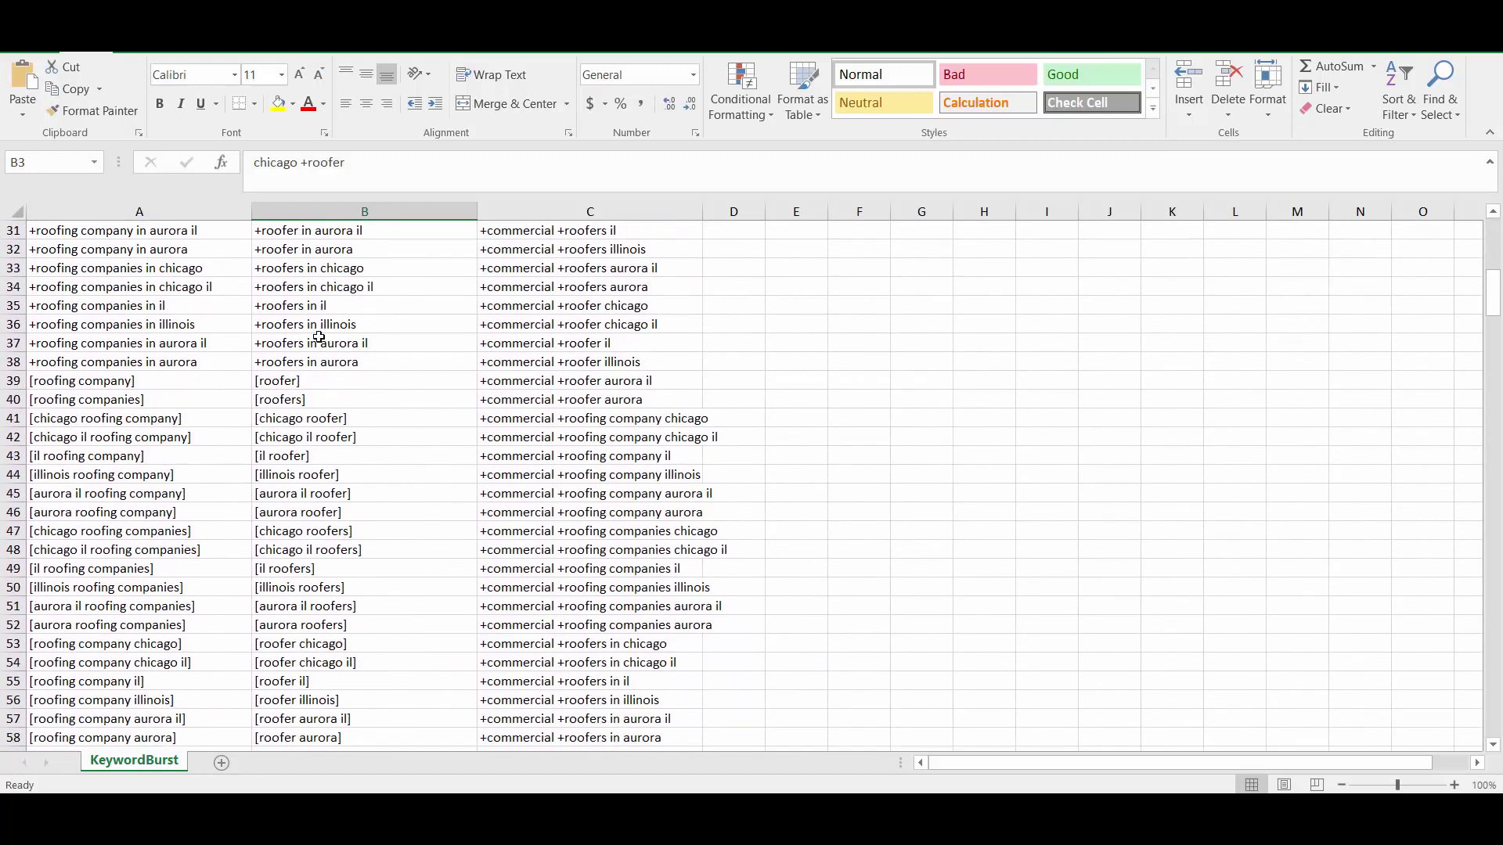
scroll(314, 381, "down", 3)
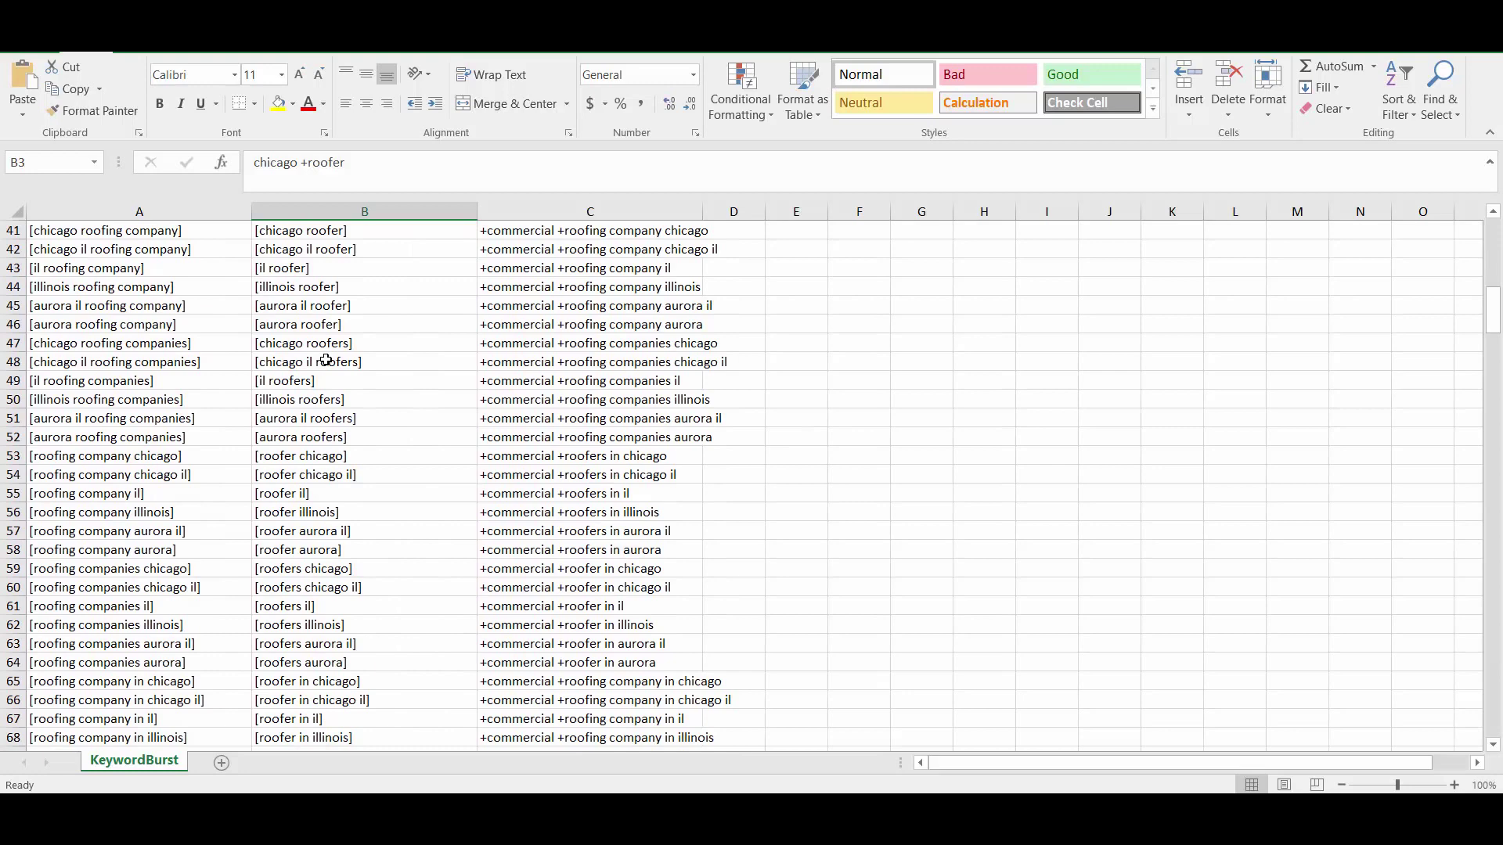
scroll(329, 361, "down", 6)
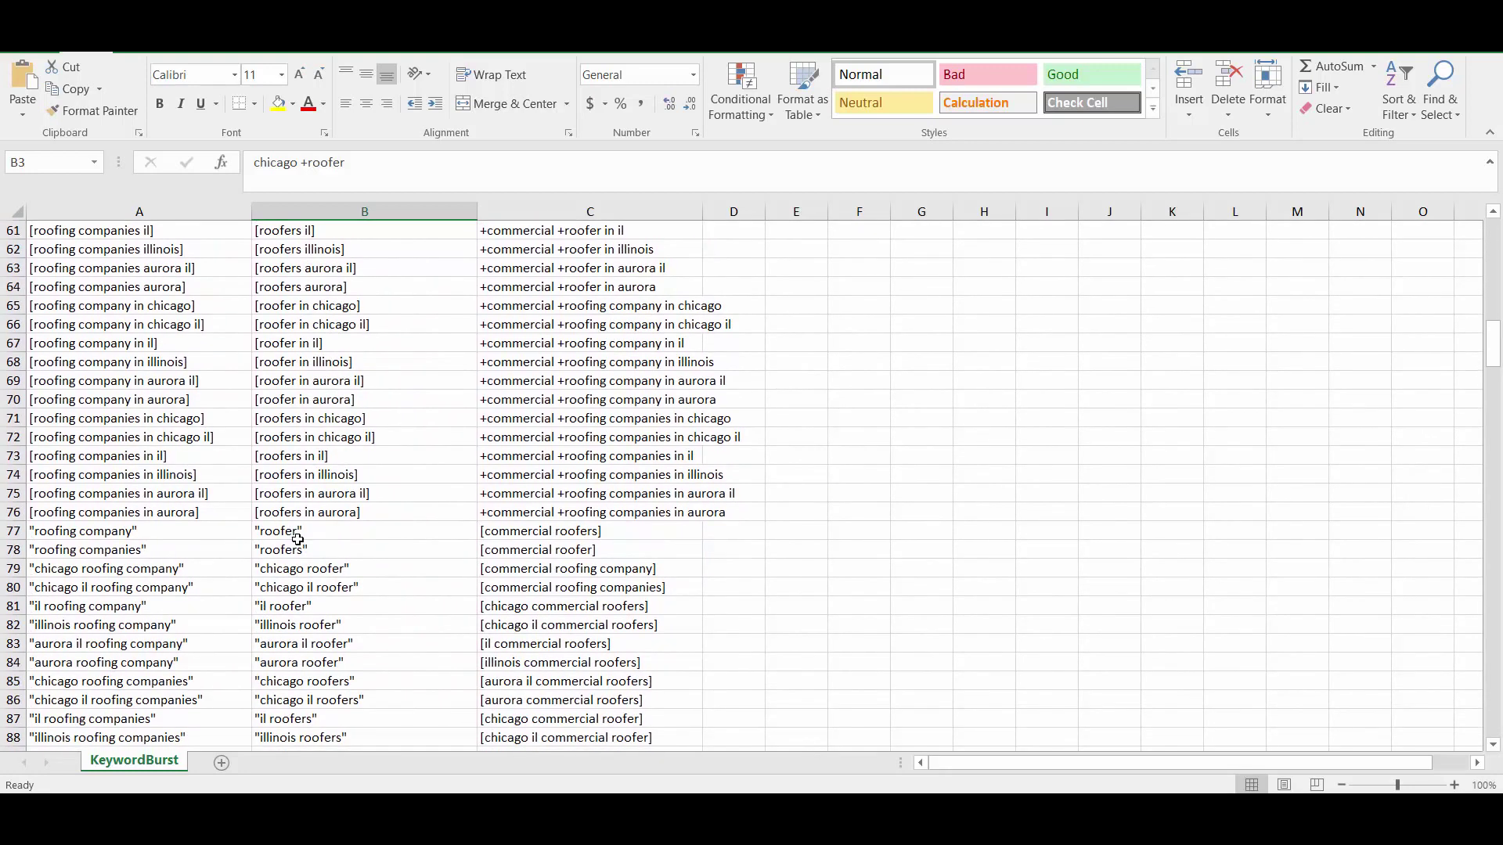
left_click(296, 532)
key("Delete")
key("Down")
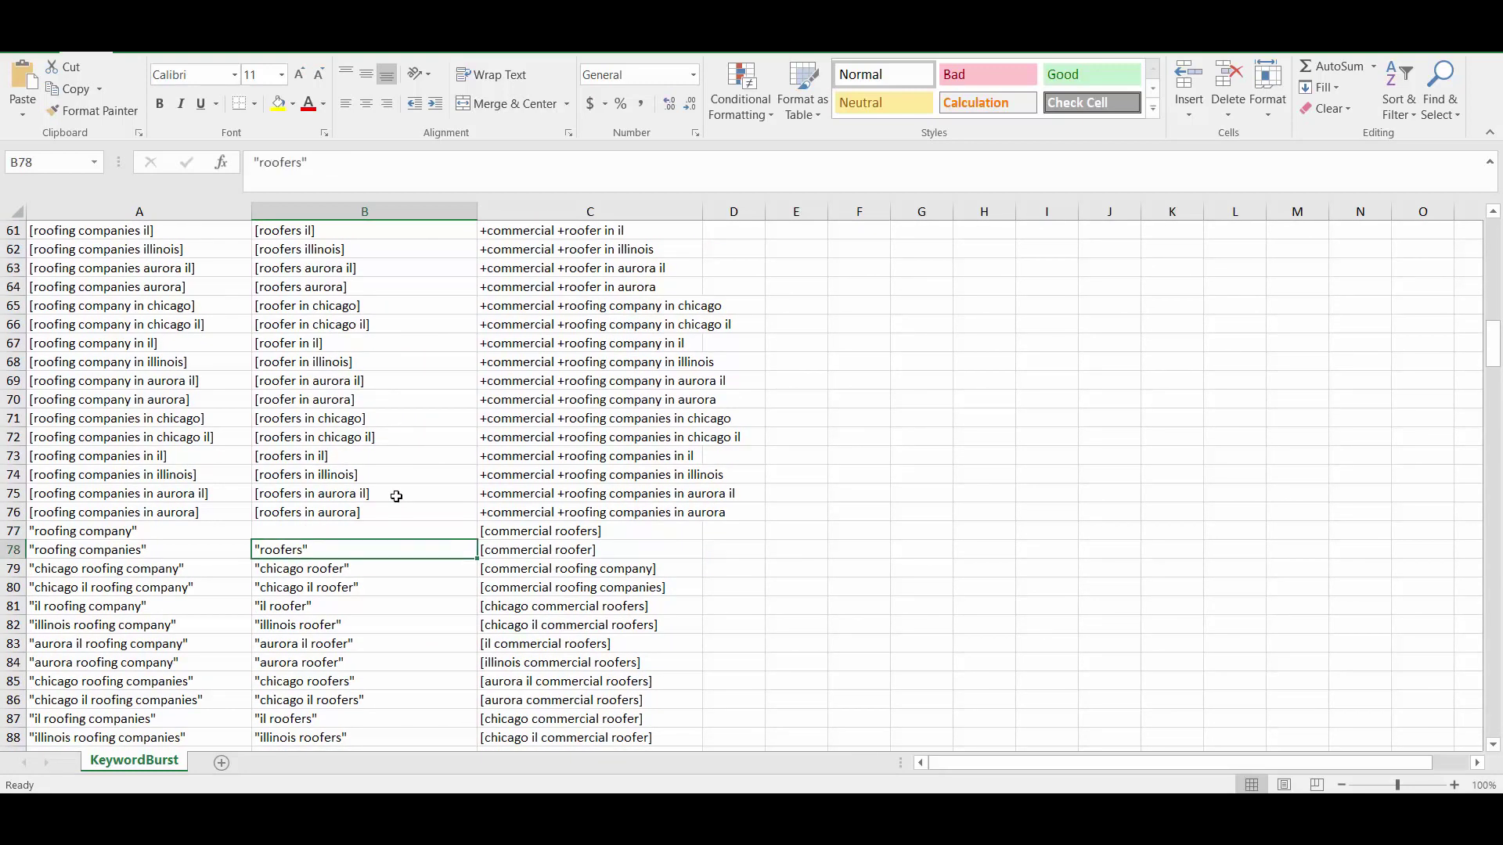
key("Delete")
key("Down")
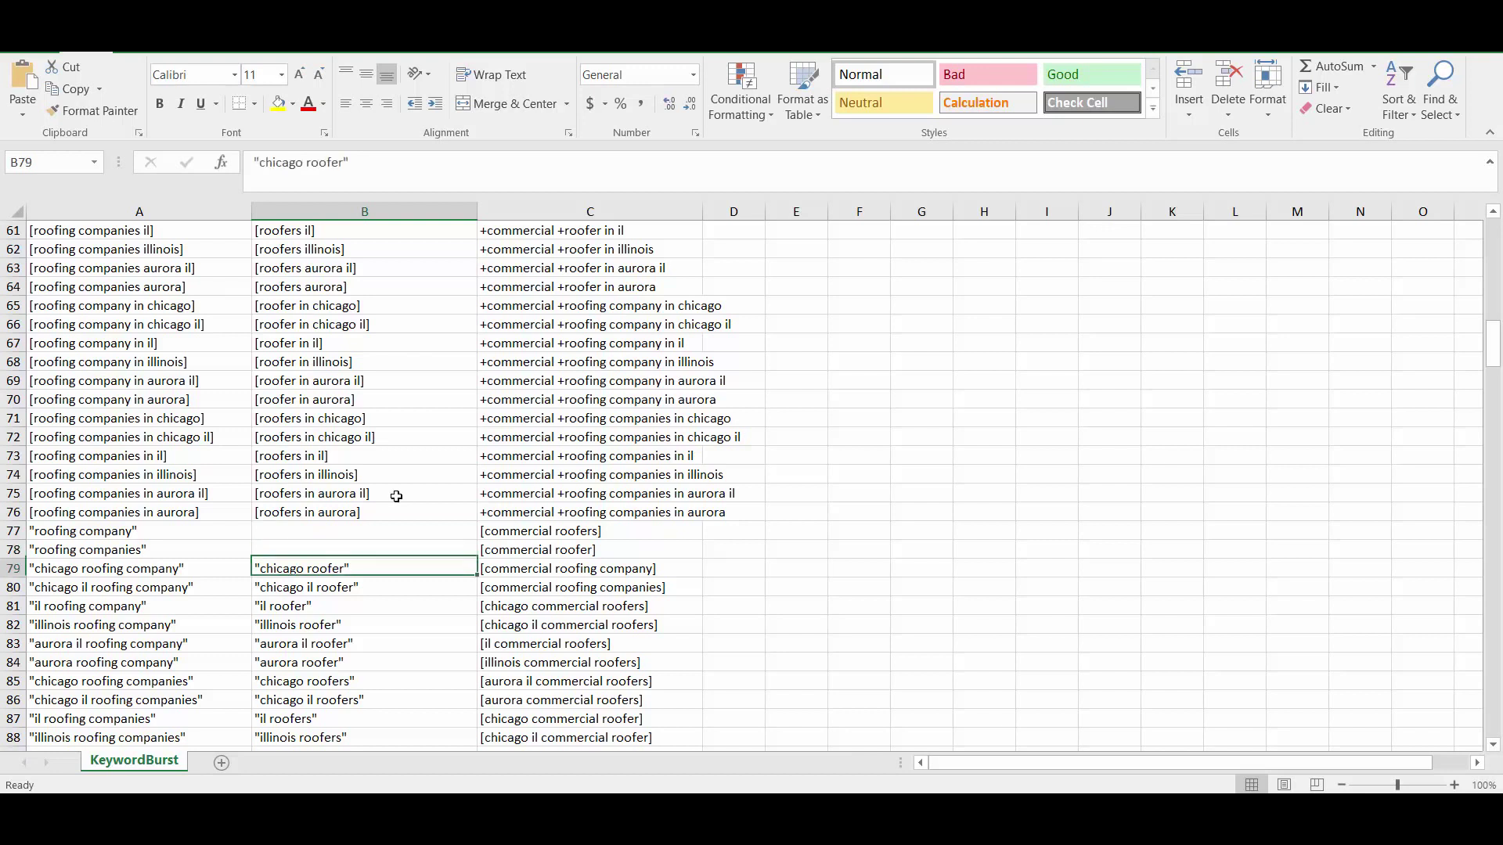
key("Up")
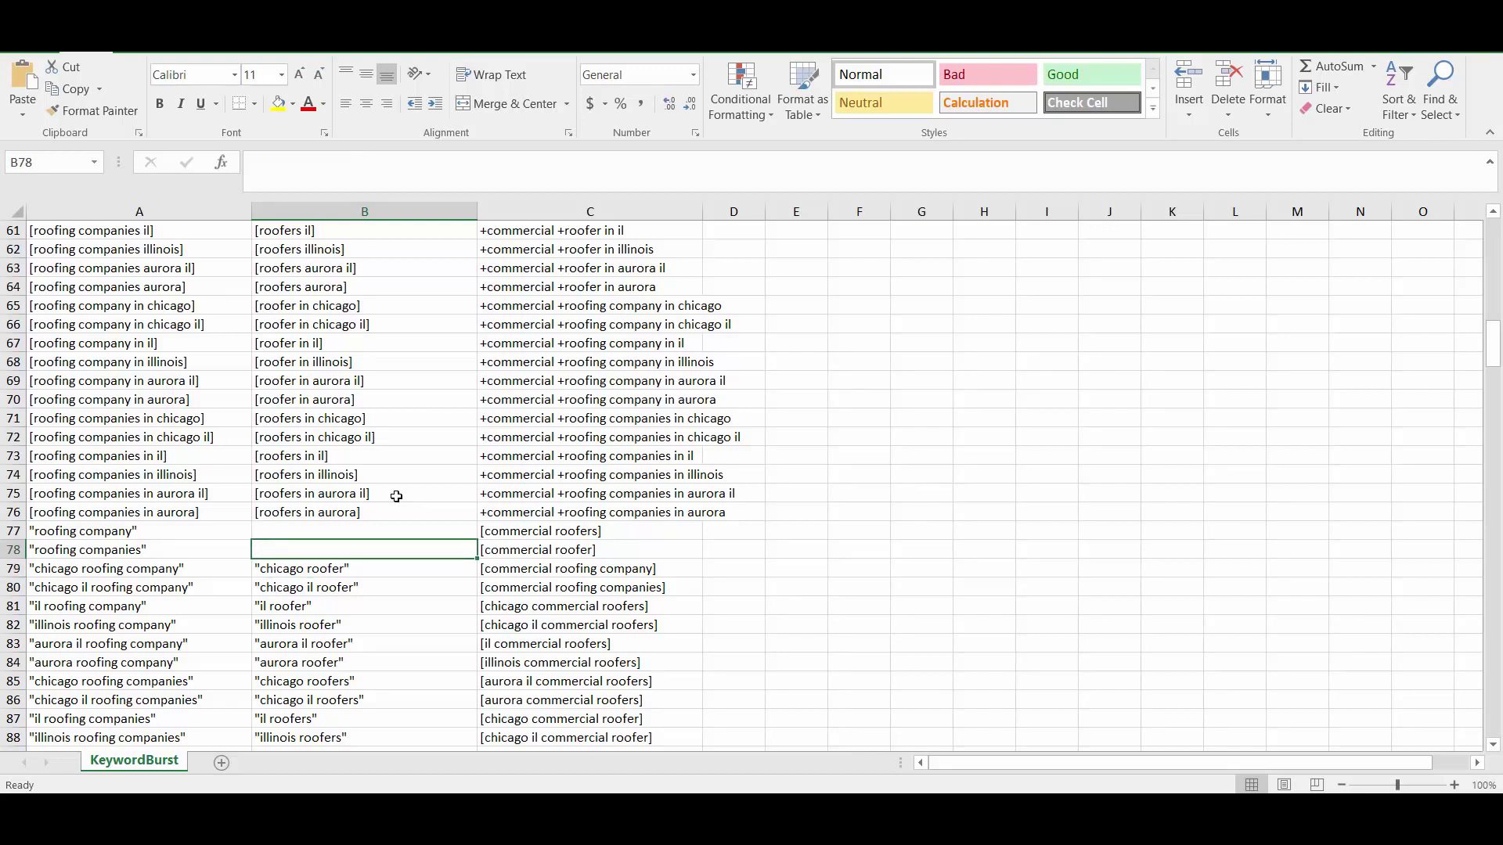
key("Up")
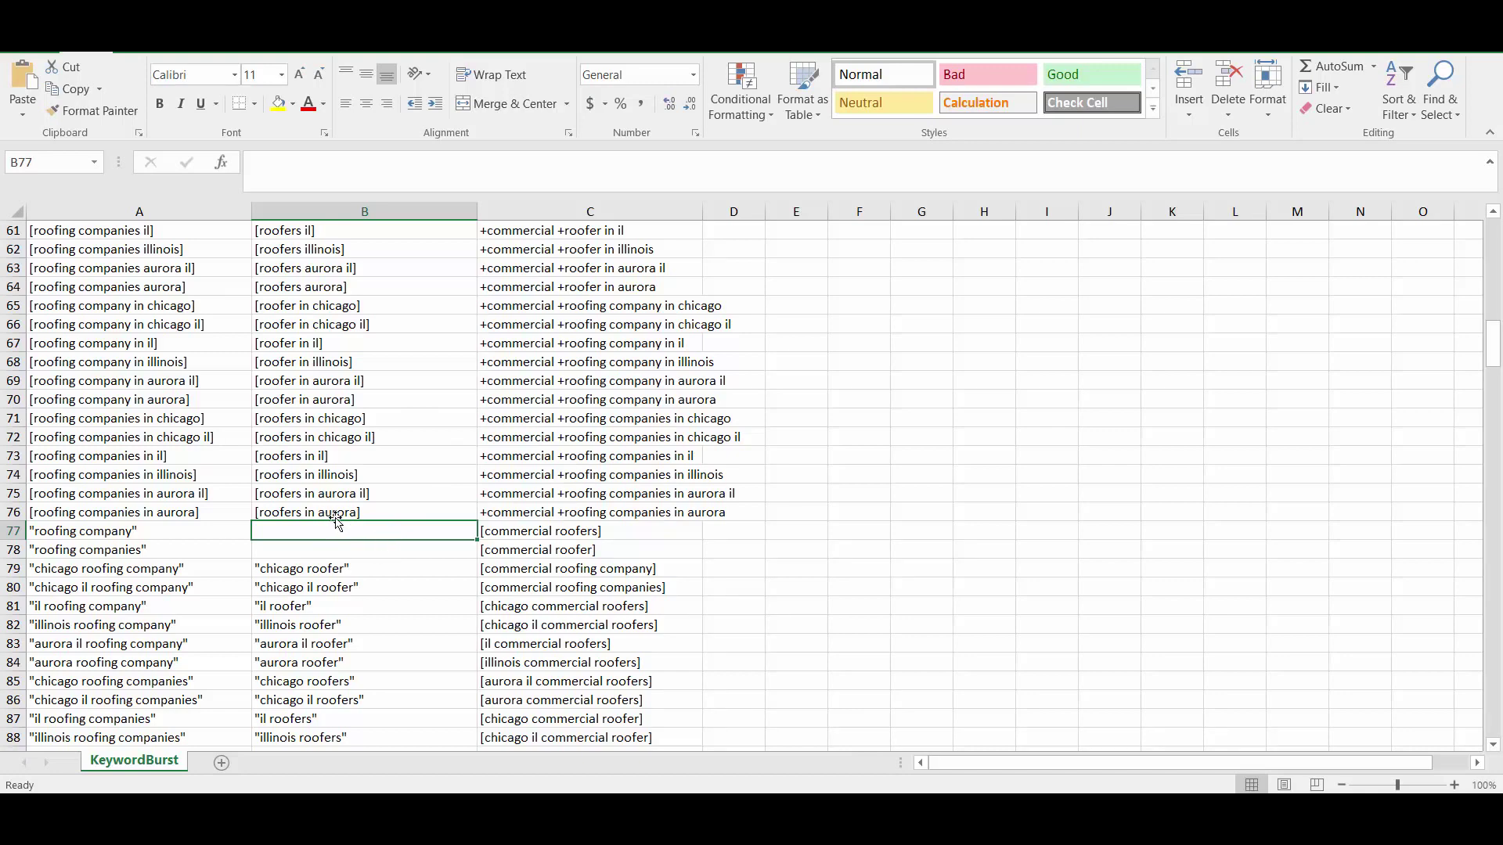
Step: Review column B back up to the first row, and switch to the Keyword Burst Software page in the browser
scroll(325, 485, "up", 3)
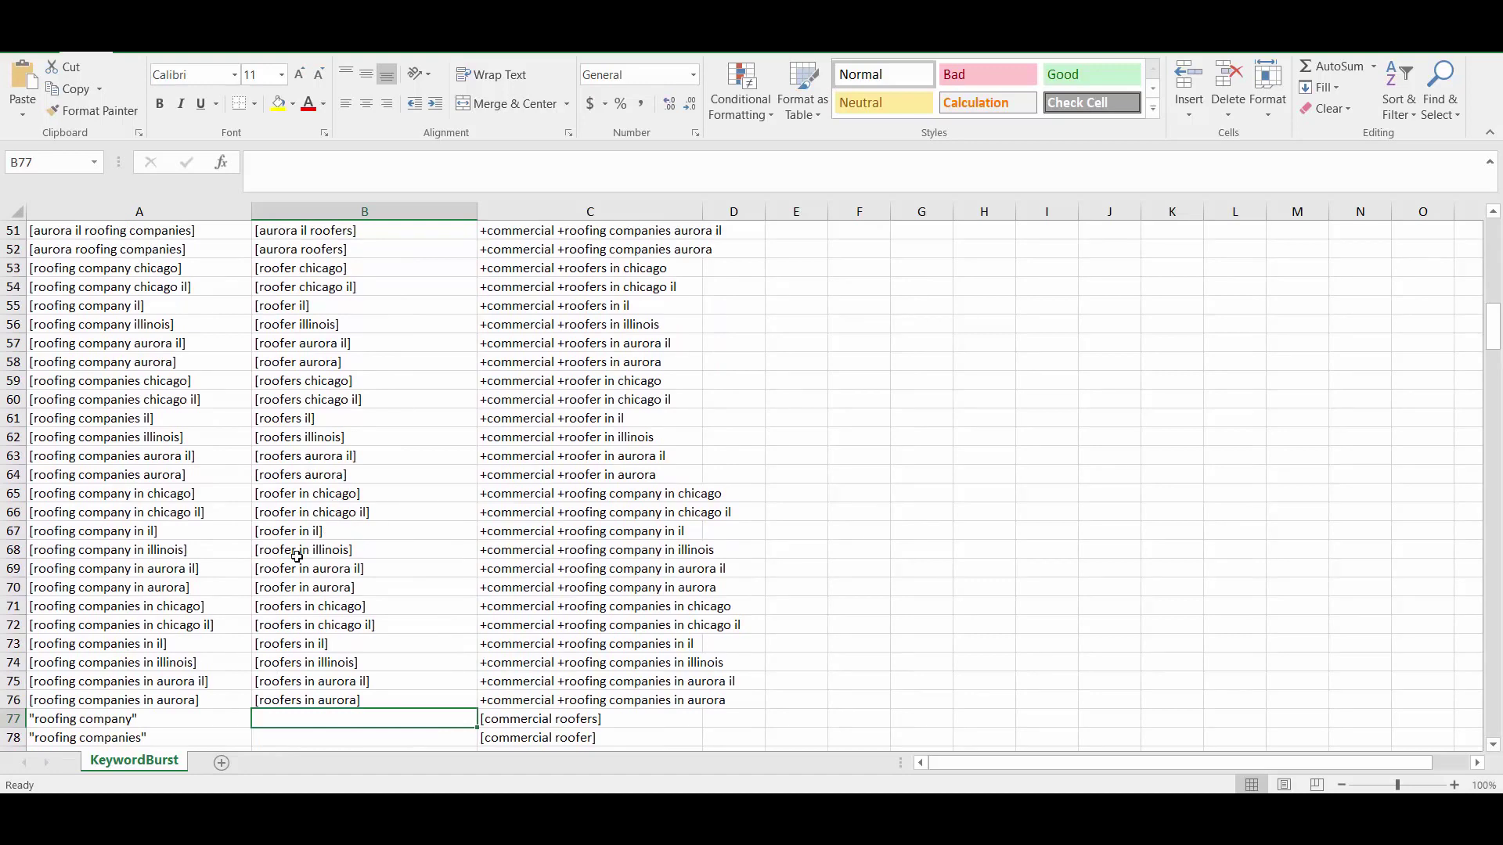
scroll(387, 516, "up", 17)
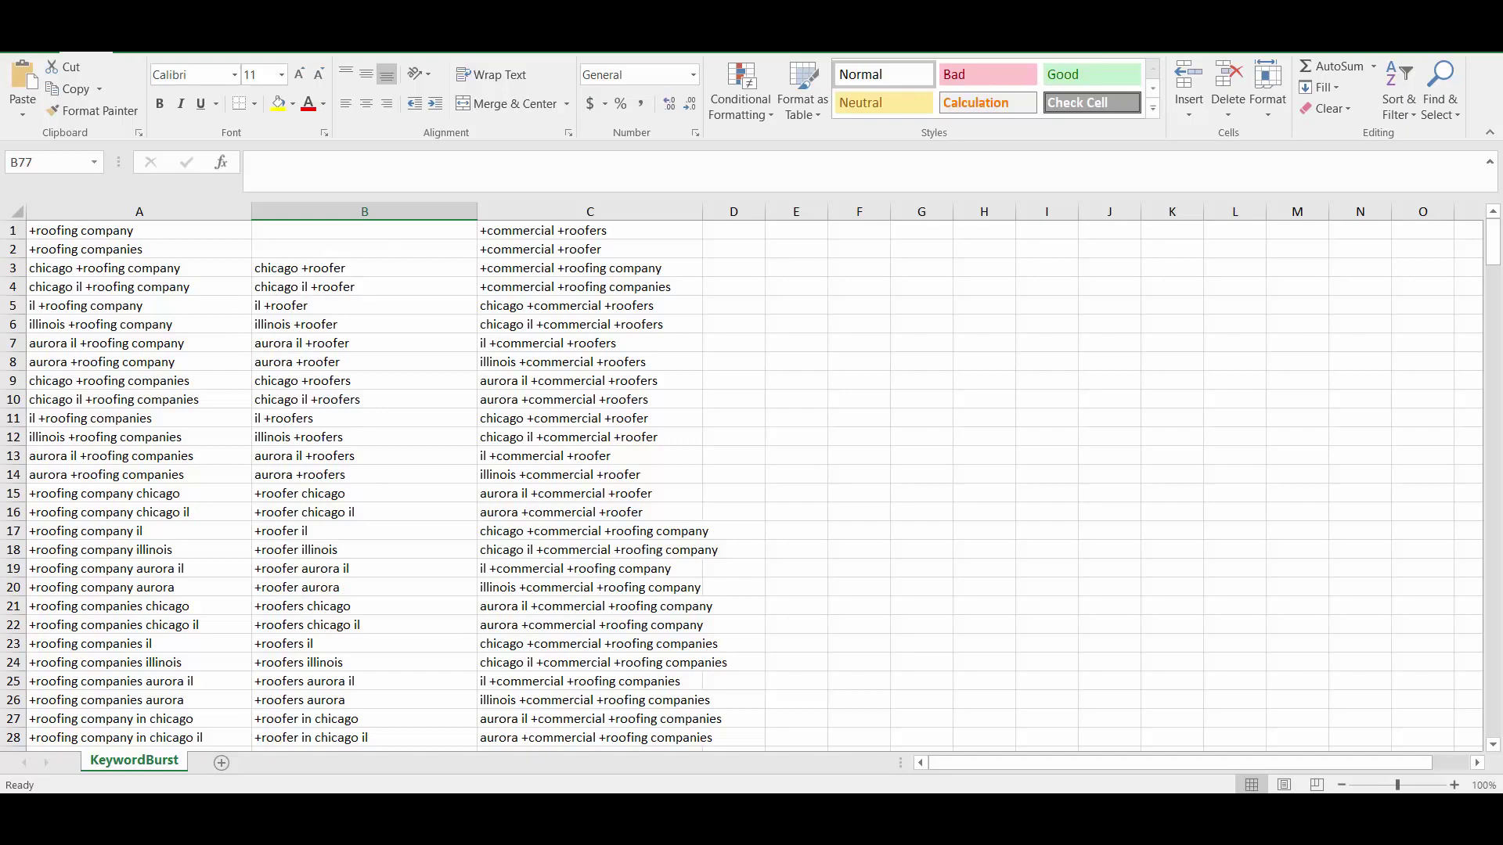
left_click(578, 813)
scroll(791, 256, "up", 3)
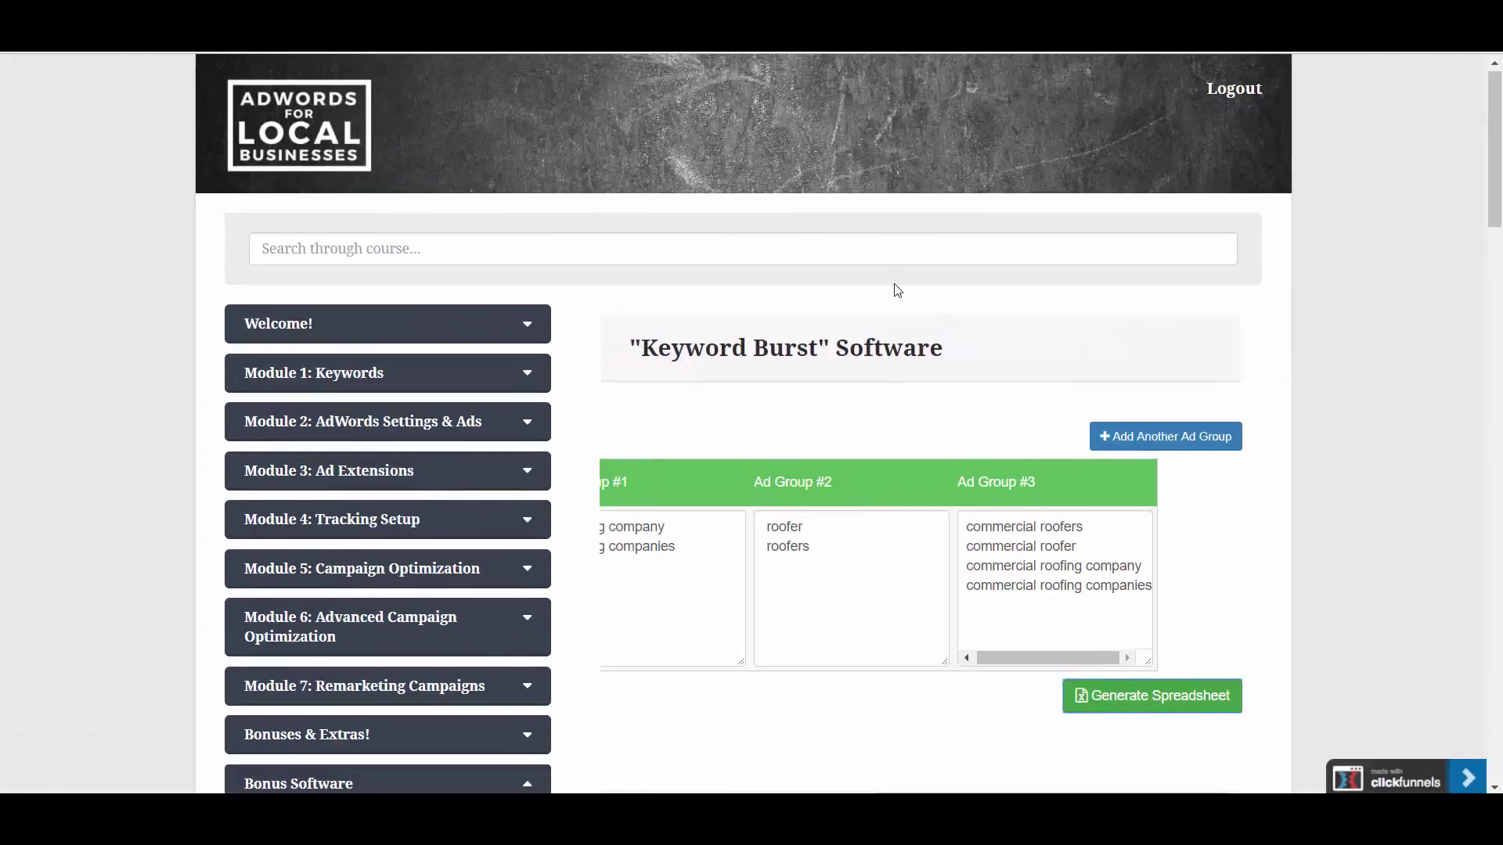